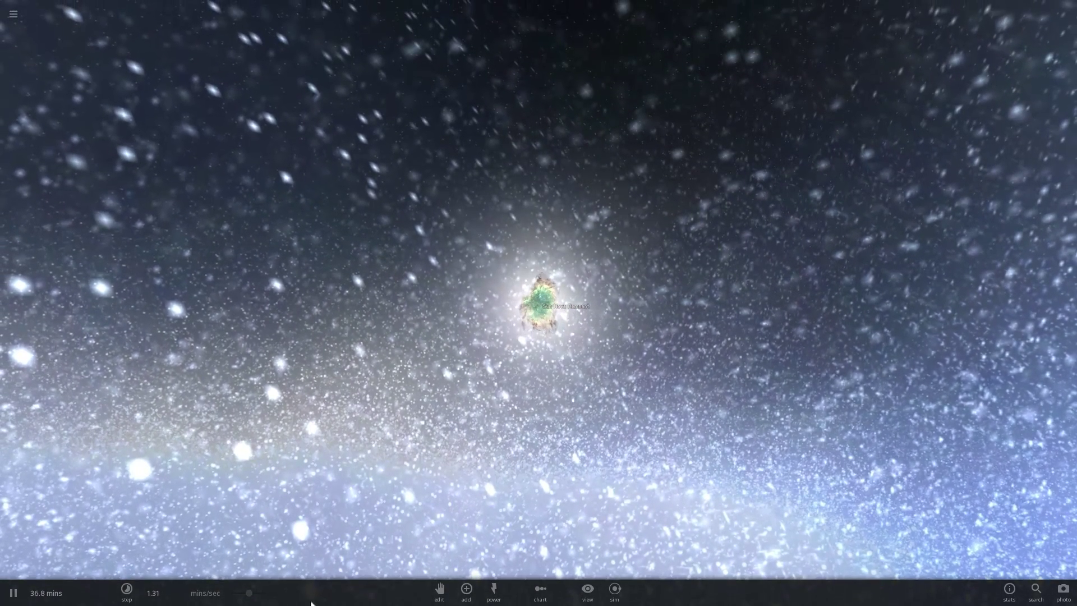
Step: Speed up the running supernova remnant simulation to about 5.6 minutes per second
{"action": "mouse_move", "coordinate": [260, 600]}
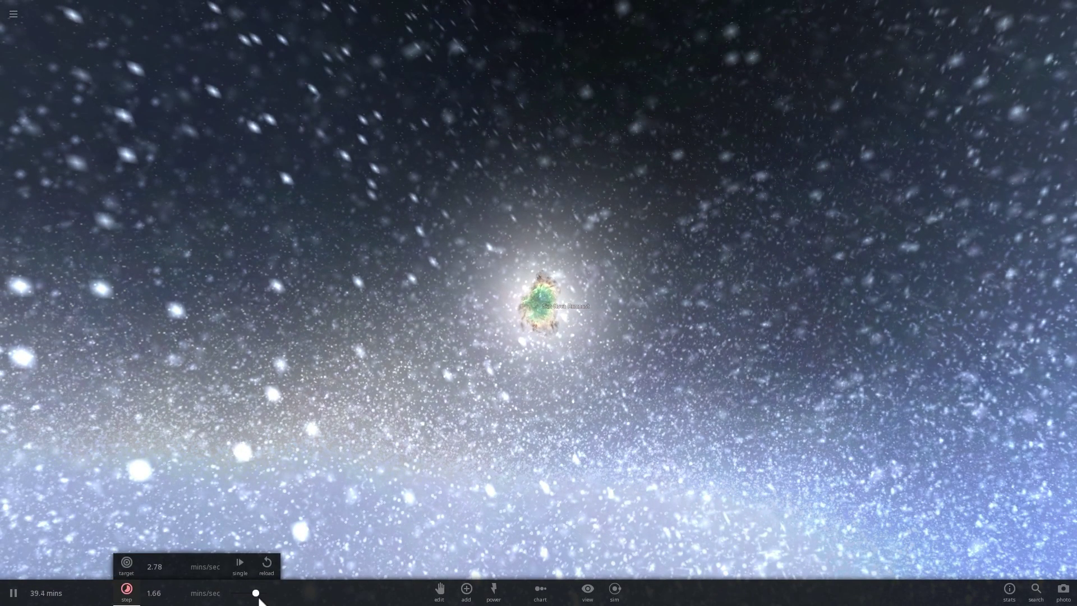
{"action": "left_click_drag", "start_coordinate": [259, 598], "coordinate": [259, 598]}
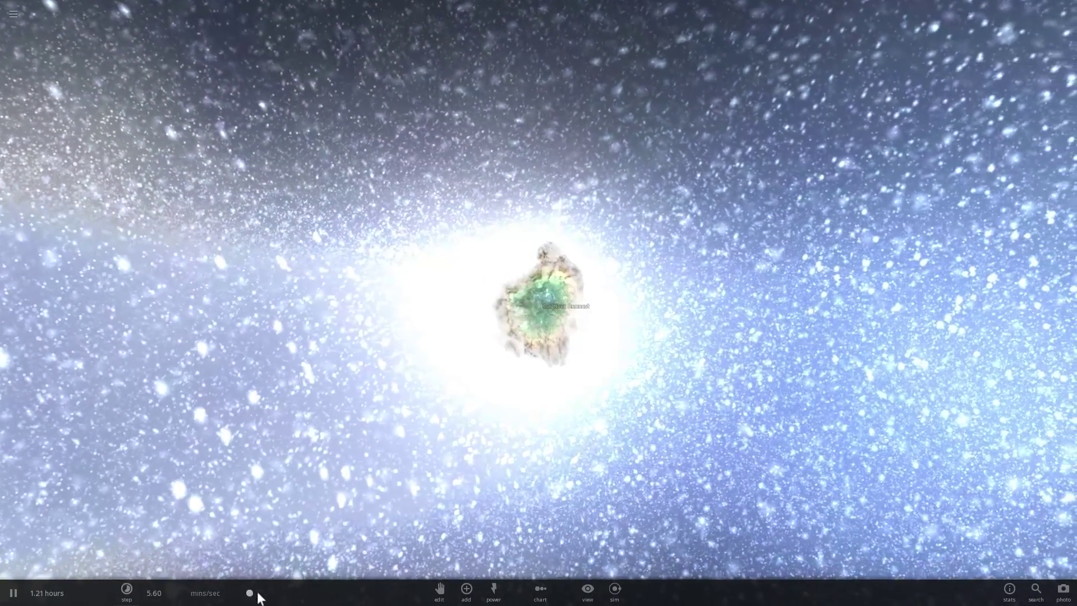
{"action": "mouse_move", "coordinate": [260, 589]}
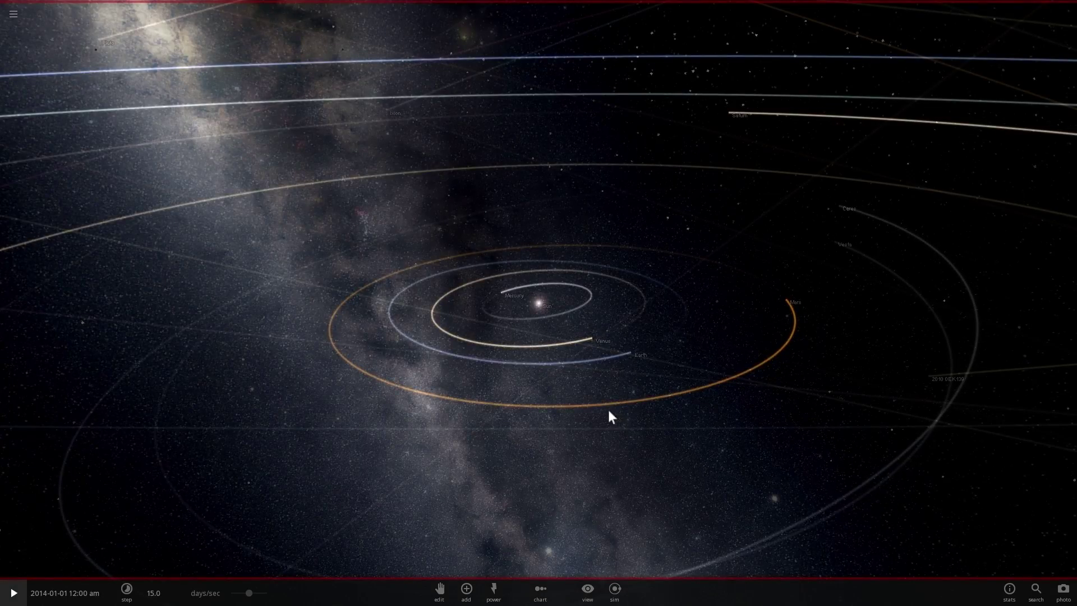
Step: Select the Sun in the Solar System simulation, and move the focus to Earth in close-up
{"action": "left_click_drag", "start_coordinate": [609, 415], "coordinate": [454, 418]}
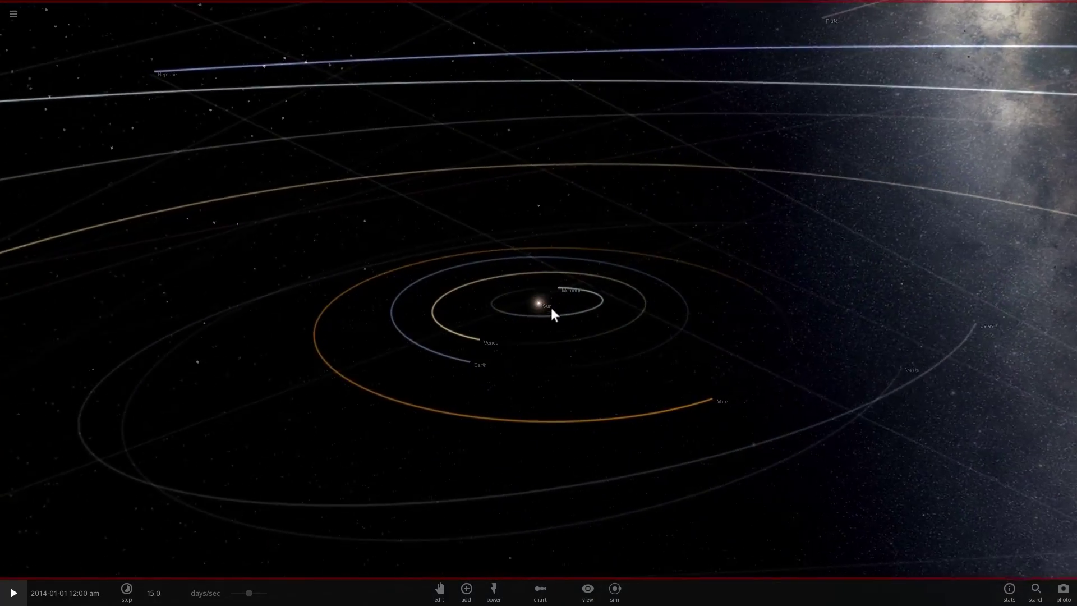
{"action": "left_click", "coordinate": [527, 306]}
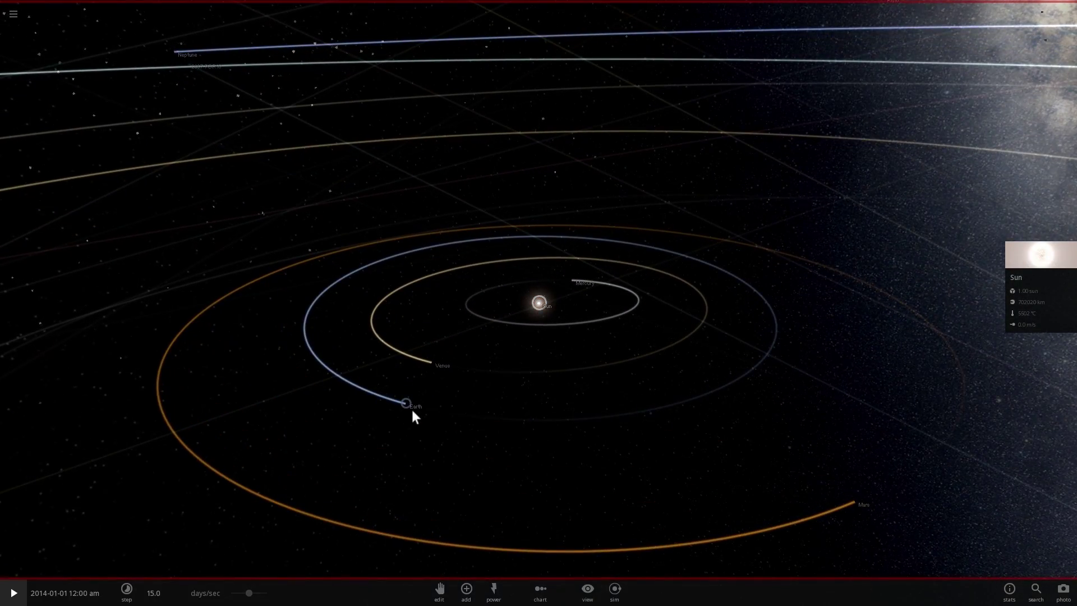
{"action": "left_click", "coordinate": [395, 416]}
{"action": "left_click", "coordinate": [408, 410]}
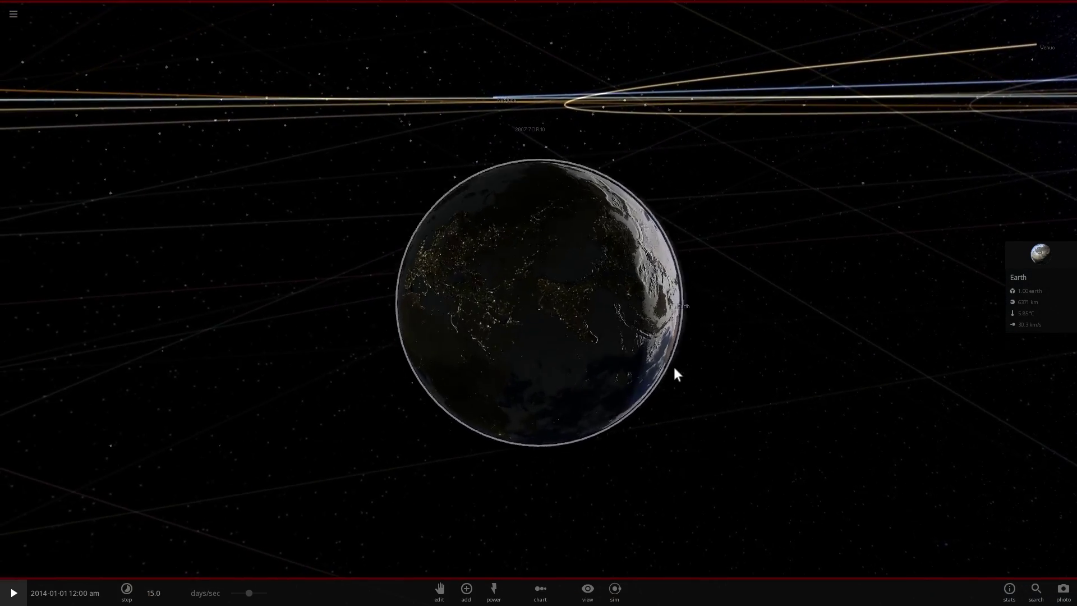
Step: Run the Solar System simulation and slow its time step to about 3.3 minutes per second
{"action": "key", "text": "space"}
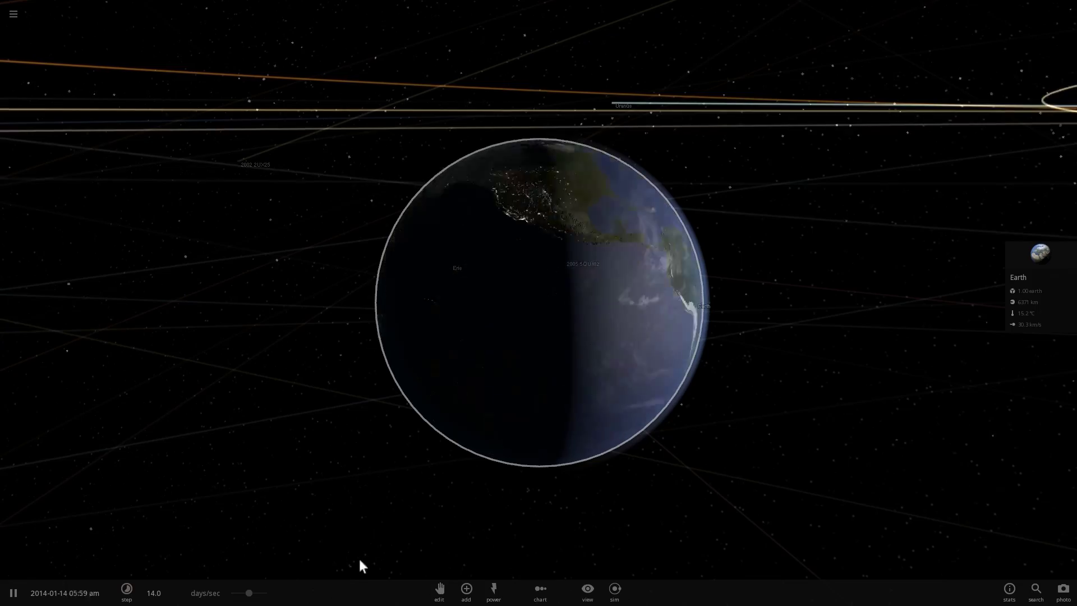
{"action": "left_click_drag", "start_coordinate": [255, 590], "coordinate": [226, 596]}
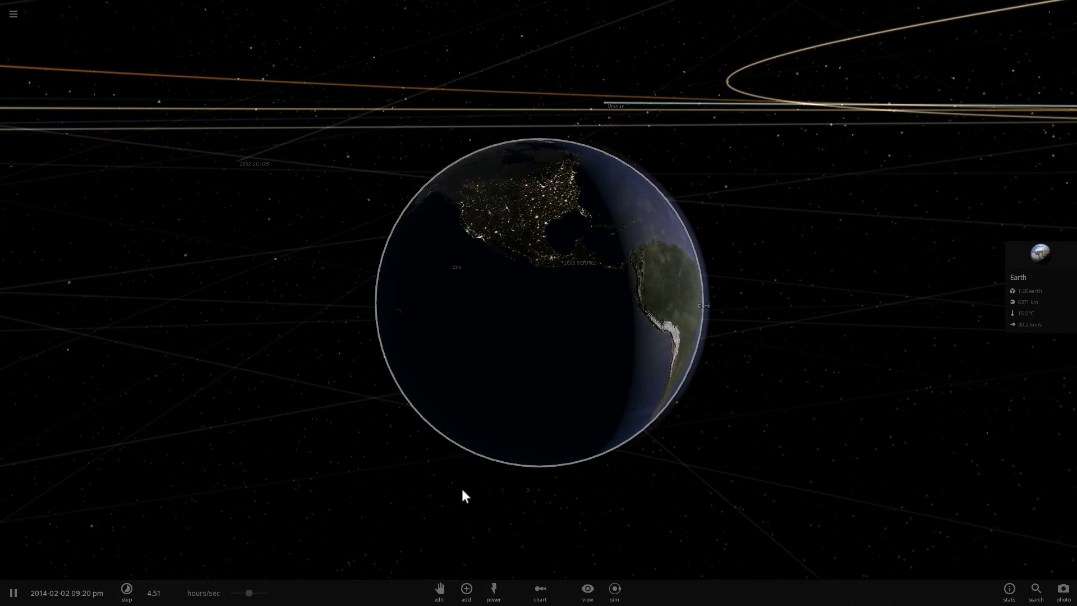
Step: Examine the rotating Earth from several sides and distances, including its day and night hemispheres and the Sun behind it
{"action": "left_click_drag", "start_coordinate": [462, 489], "coordinate": [270, 463]}
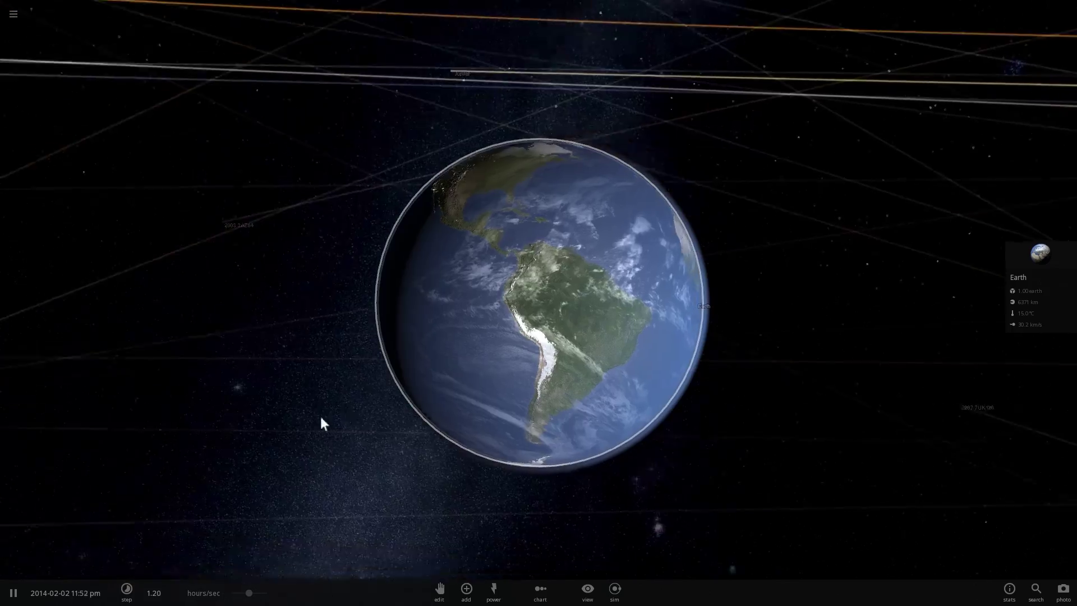
{"action": "scroll", "coordinate": [395, 383], "scroll_direction": "up", "scroll_amount": 5}
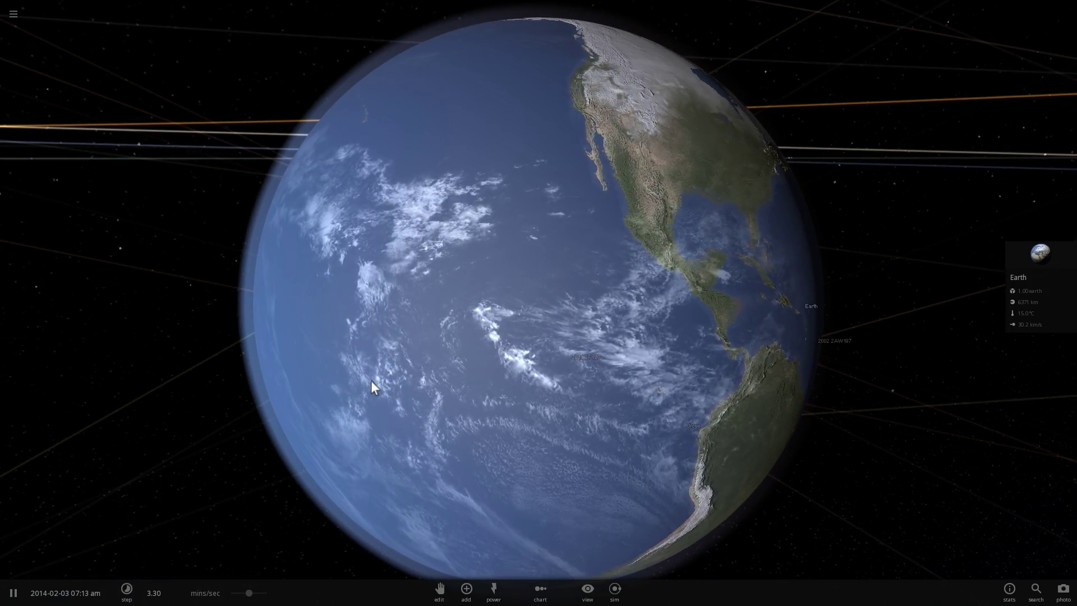
{"action": "left_click_drag", "start_coordinate": [395, 380], "coordinate": [311, 359]}
{"action": "left_click_drag", "start_coordinate": [577, 352], "coordinate": [527, 339]}
{"action": "scroll", "coordinate": [519, 335], "scroll_direction": "down", "scroll_amount": 2}
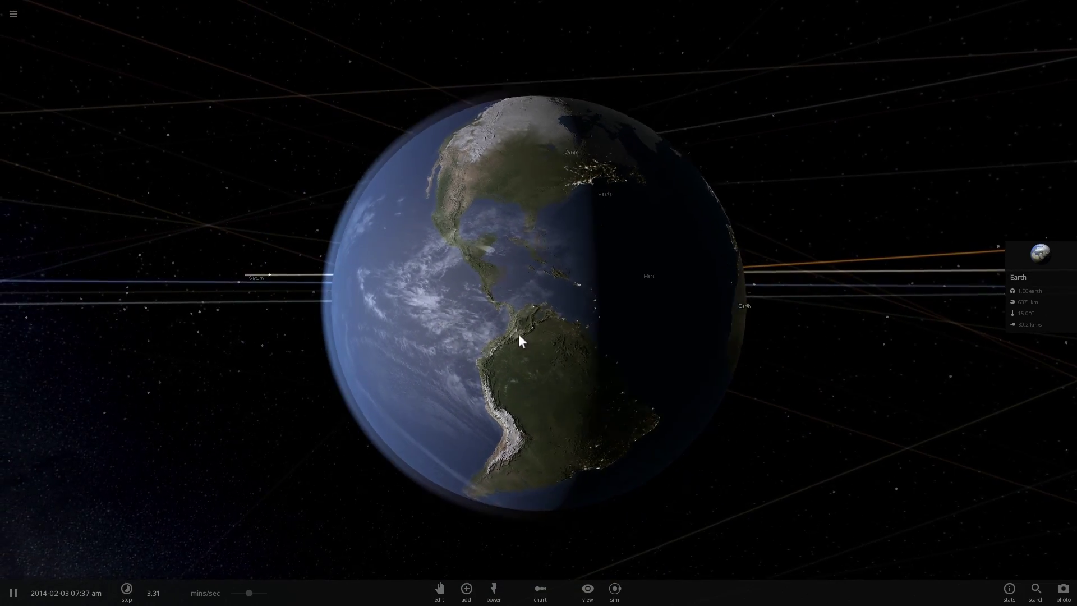
{"action": "scroll", "coordinate": [522, 337], "scroll_direction": "down", "scroll_amount": 5}
{"action": "left_click_drag", "start_coordinate": [665, 369], "coordinate": [510, 380]}
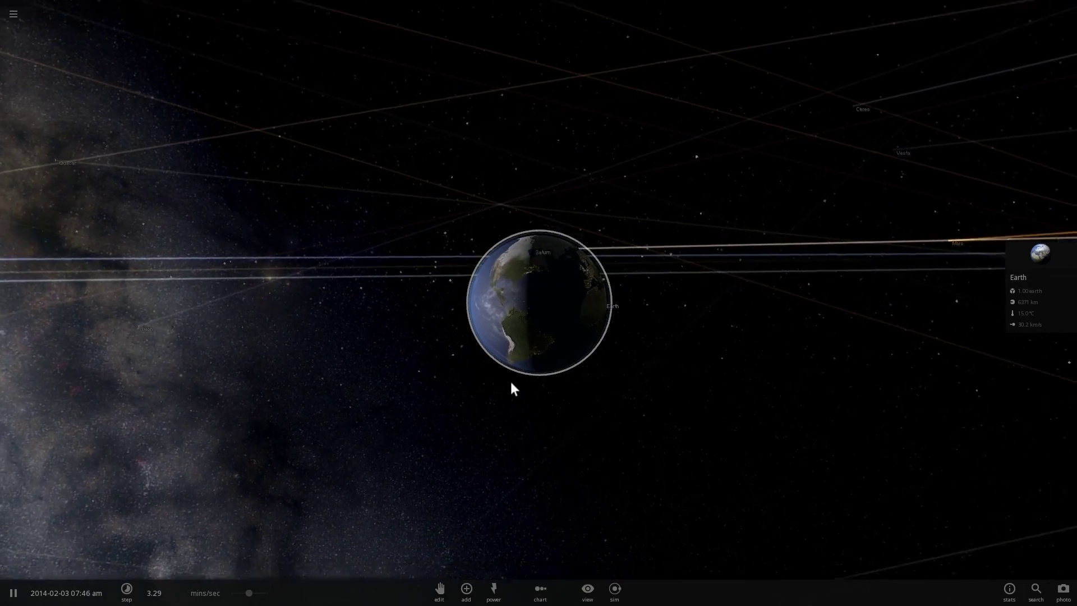
{"action": "scroll", "coordinate": [511, 387], "scroll_direction": "up", "scroll_amount": 5}
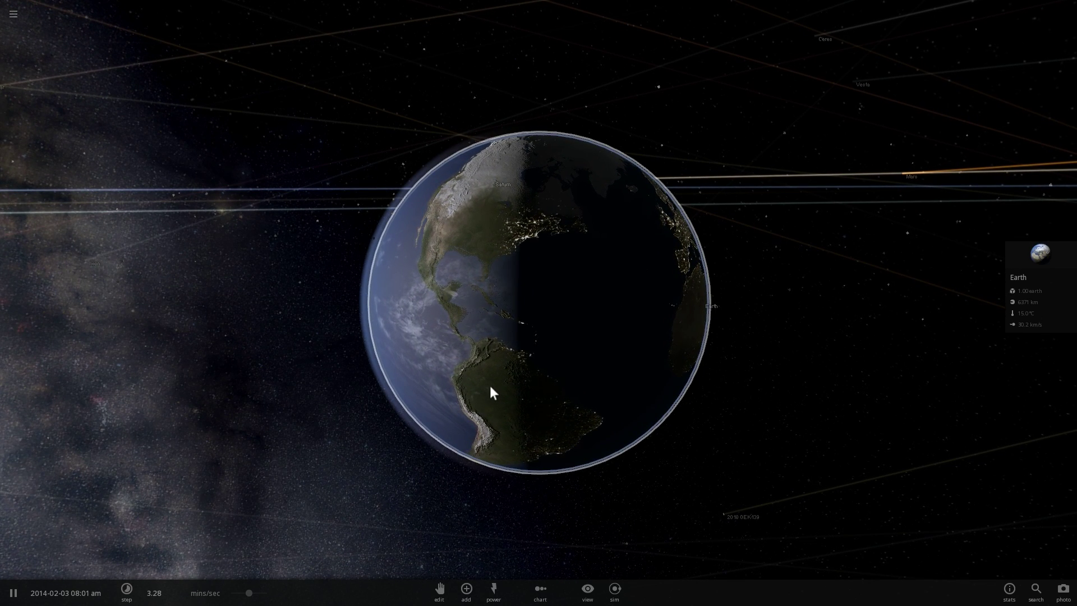
{"action": "mouse_move", "coordinate": [473, 379]}
{"action": "left_mouse_down"}
{"action": "mouse_move", "coordinate": [438, 376]}
{"action": "mouse_move", "coordinate": [458, 391]}
{"action": "left_mouse_up"}
{"action": "scroll", "coordinate": [458, 392], "scroll_direction": "down", "scroll_amount": 5}
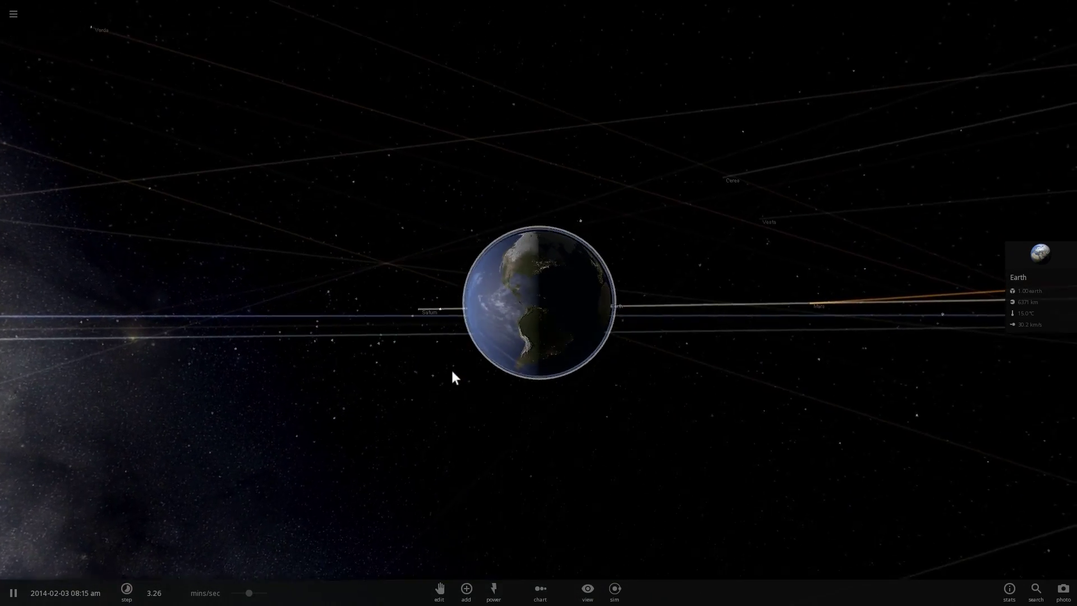
{"action": "left_click_drag", "start_coordinate": [438, 372], "coordinate": [495, 402]}
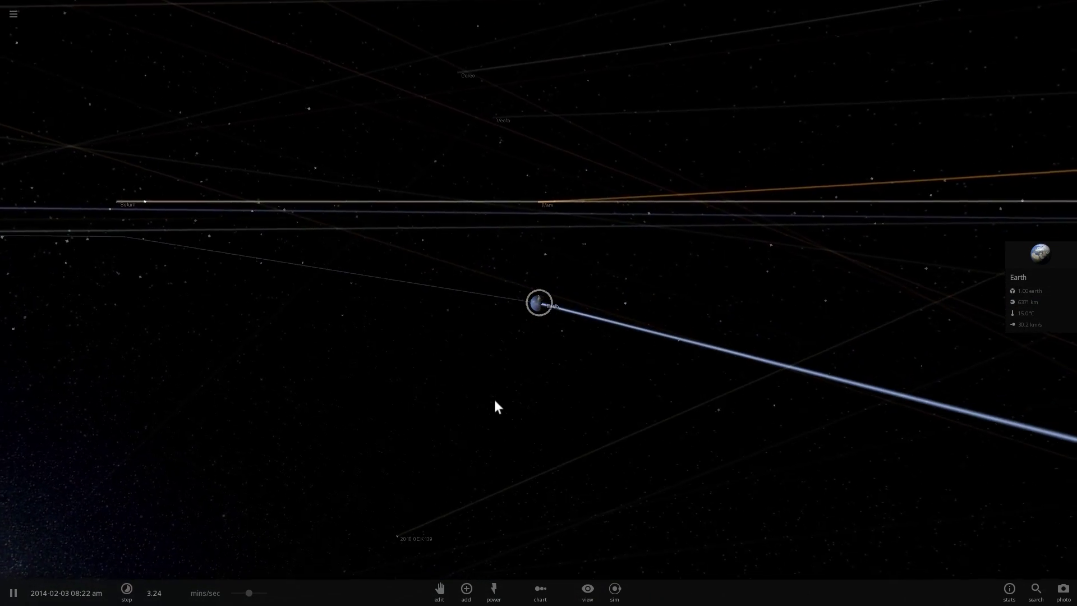
{"action": "scroll", "coordinate": [537, 380], "scroll_direction": "up", "scroll_amount": 5}
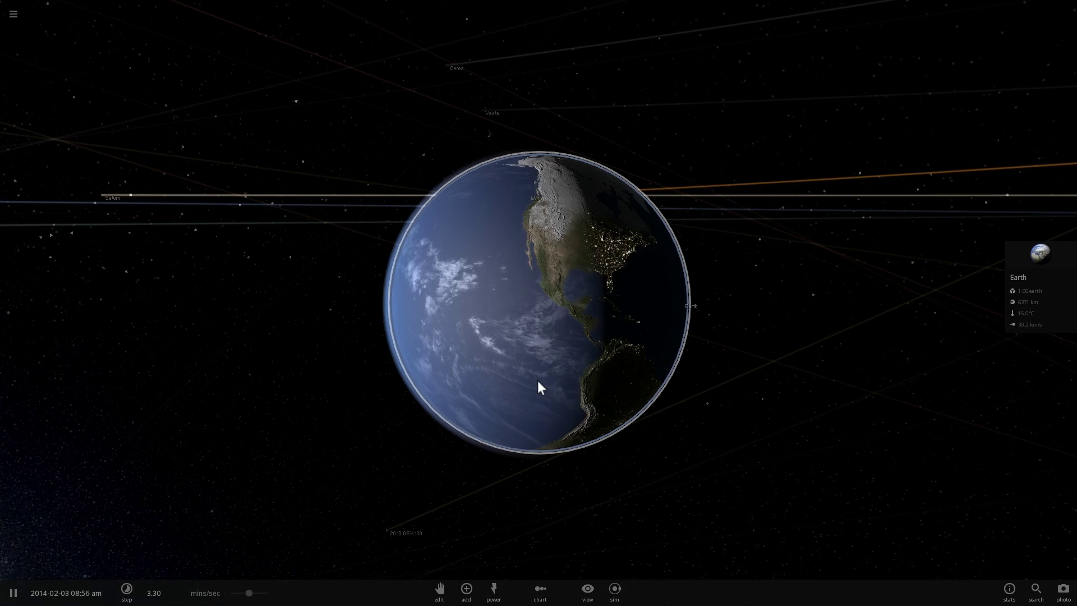
{"action": "left_click_drag", "start_coordinate": [551, 383], "coordinate": [786, 438]}
{"action": "scroll", "coordinate": [737, 431], "scroll_direction": "up", "scroll_amount": 3}
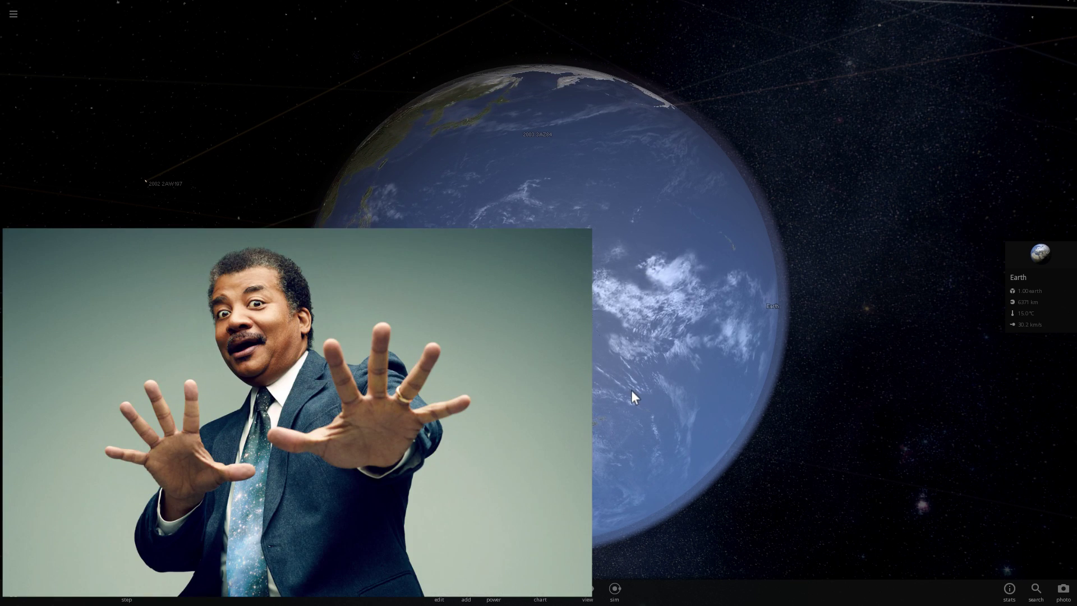
{"action": "left_click_drag", "start_coordinate": [631, 389], "coordinate": [729, 363]}
{"action": "scroll", "coordinate": [702, 377], "scroll_direction": "down", "scroll_amount": 3}
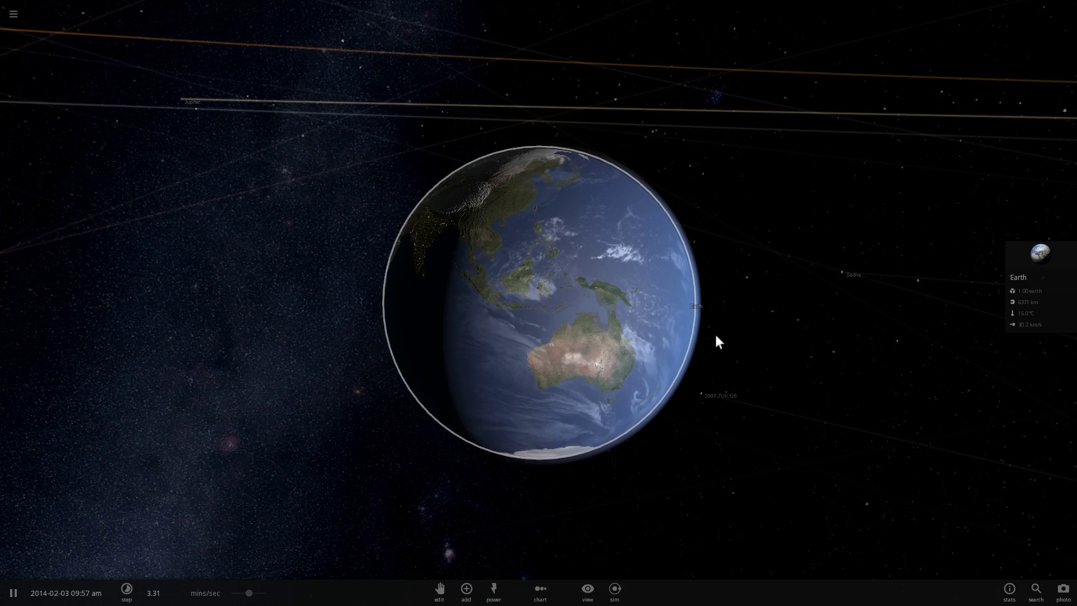
{"action": "left_click_drag", "start_coordinate": [716, 339], "coordinate": [909, 227]}
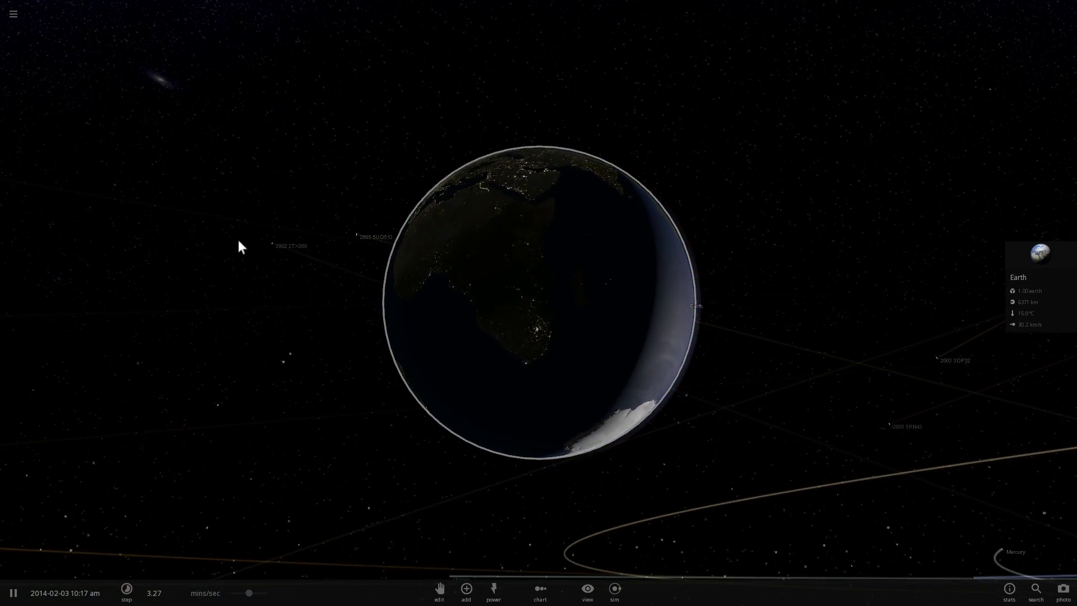
{"action": "left_click_drag", "start_coordinate": [241, 264], "coordinate": [278, 296]}
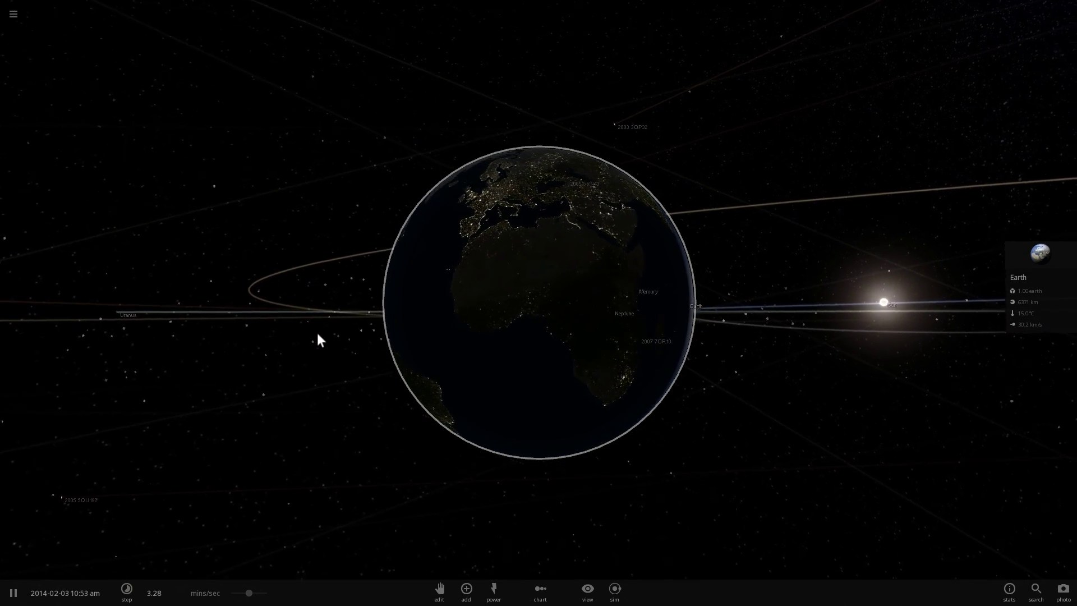
{"action": "left_click_drag", "start_coordinate": [318, 334], "coordinate": [302, 293]}
{"action": "scroll", "coordinate": [333, 339], "scroll_direction": "up", "scroll_amount": 4}
{"action": "scroll", "coordinate": [326, 306], "scroll_direction": "down", "scroll_amount": 4}
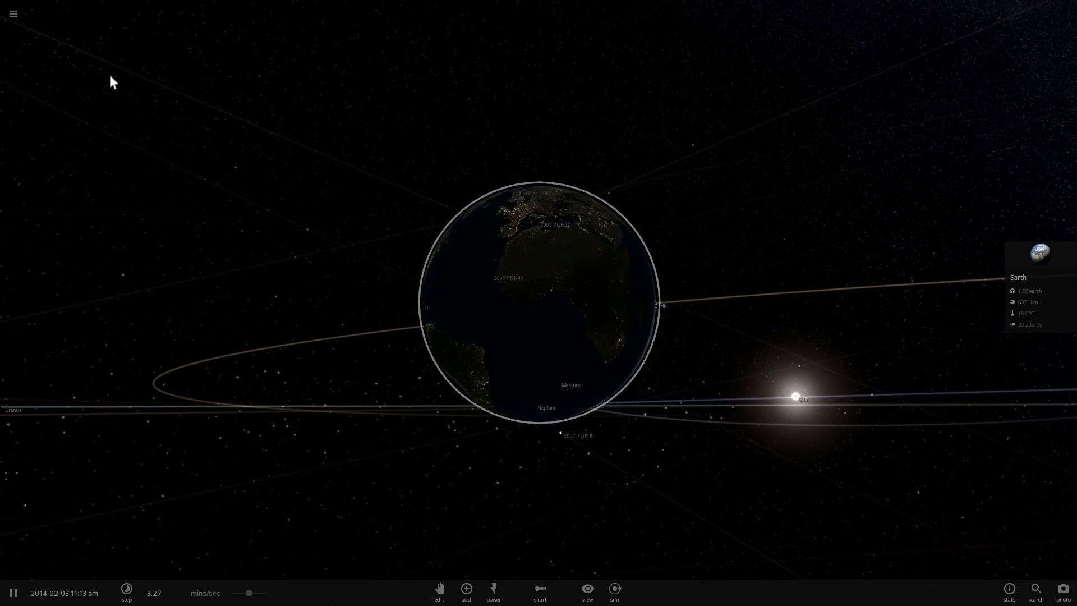
Step: Search the available simulations for "stars" and open Nearest 100 Stars
{"action": "left_click", "coordinate": [13, 14]}
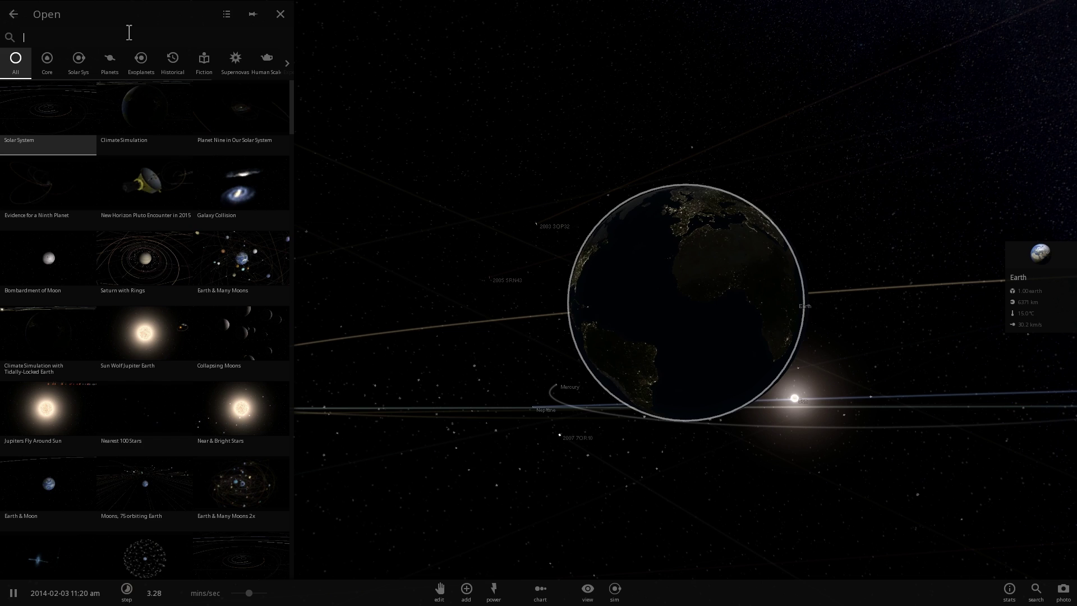
{"action": "type", "text": "stars"}
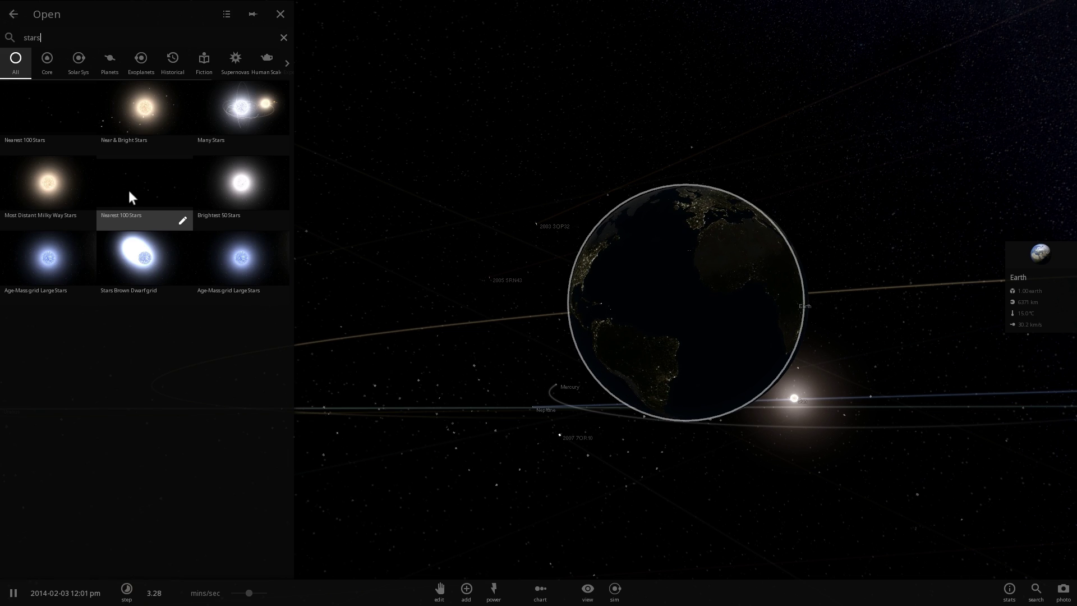
{"action": "left_click", "coordinate": [135, 186]}
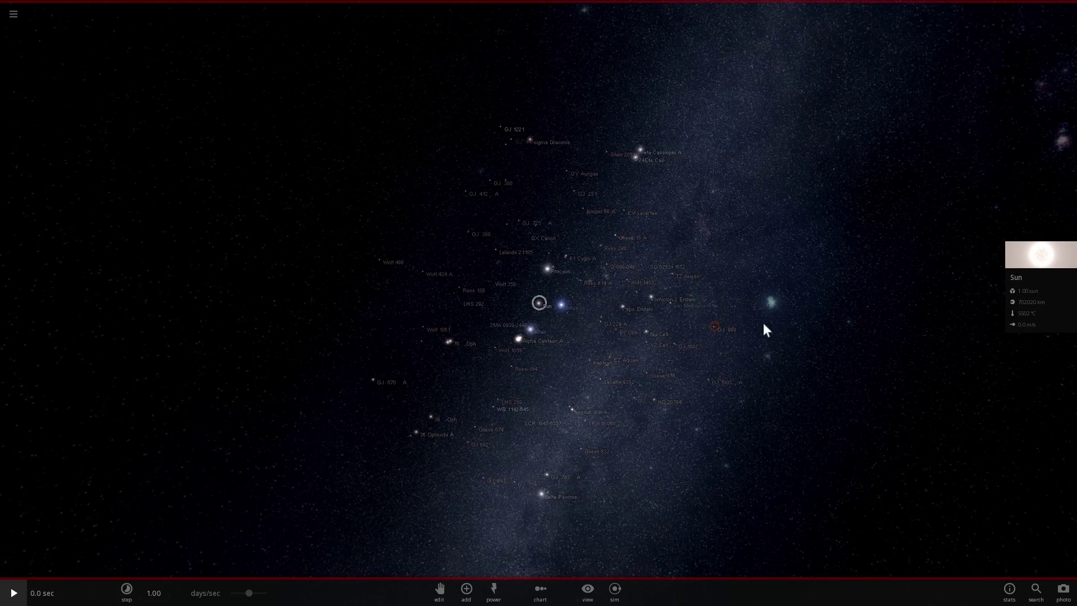
Step: Look over the nearest-stars cluster and inspect the properties of the stars Gliese 832 and Gliese 687
{"action": "scroll", "coordinate": [779, 316], "scroll_direction": "down", "scroll_amount": 3}
{"action": "left_click_drag", "start_coordinate": [779, 317], "coordinate": [745, 331]}
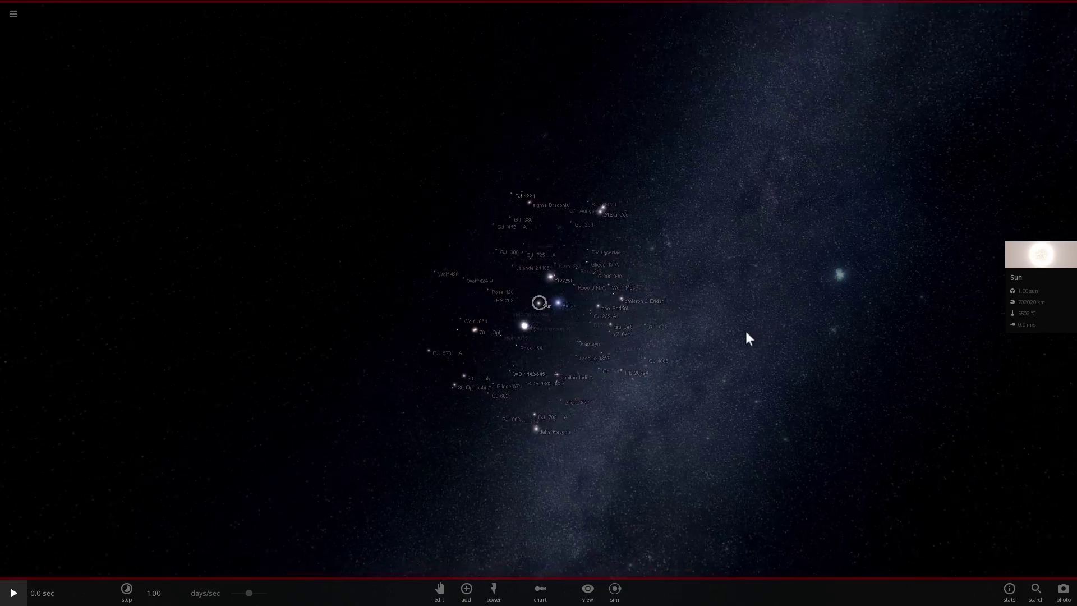
{"action": "scroll", "coordinate": [738, 325], "scroll_direction": "up", "scroll_amount": 3}
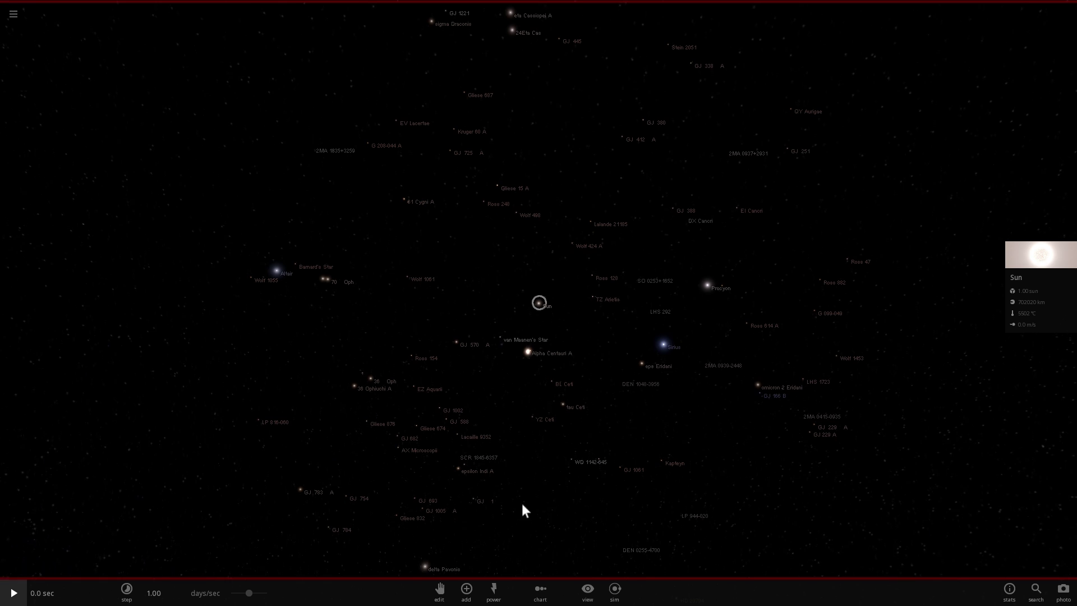
{"action": "left_click", "coordinate": [396, 515]}
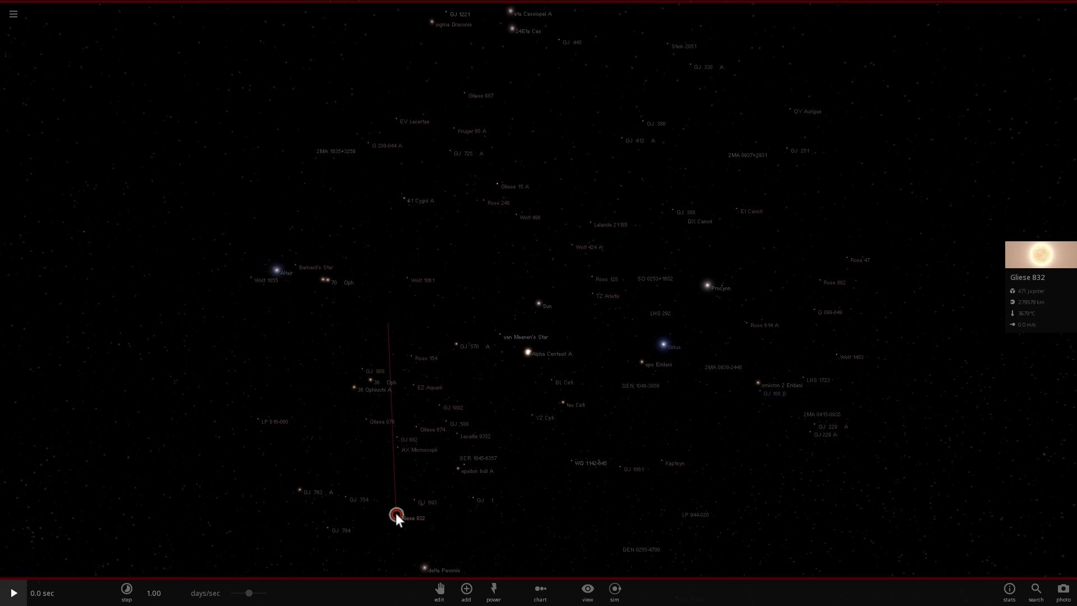
{"action": "left_click", "coordinate": [465, 91]}
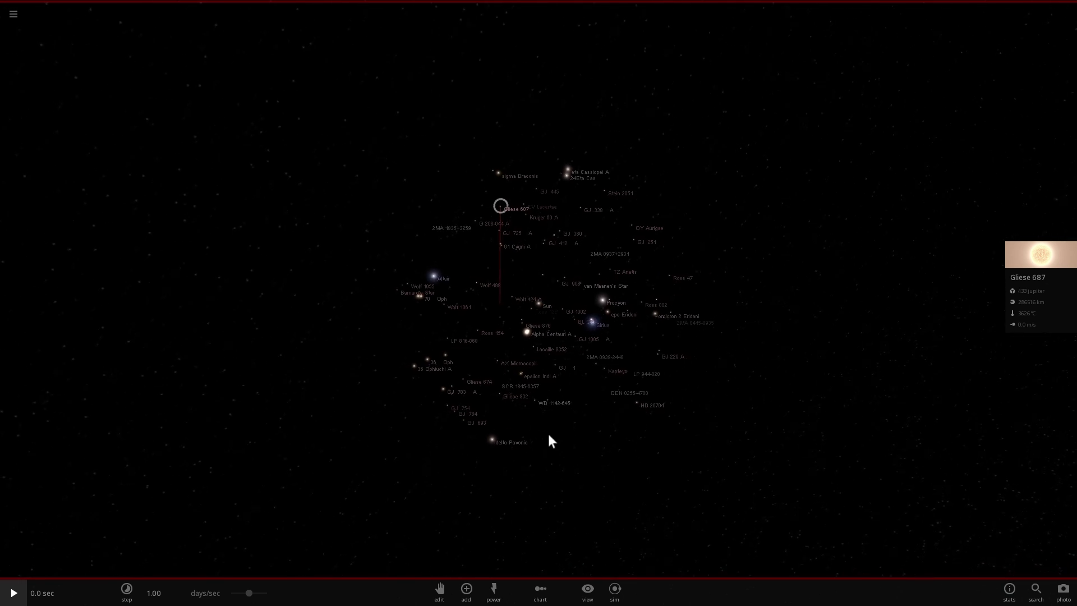
Step: Search the star objects available for adding for "gliese 37", and clear the search
{"action": "left_click", "coordinate": [466, 589]}
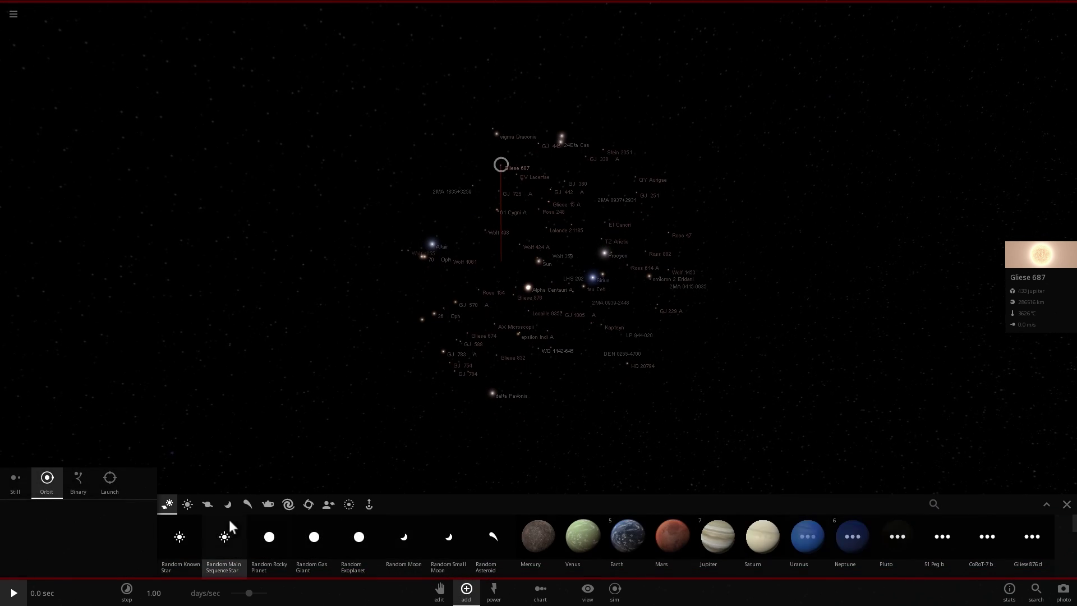
{"action": "left_click", "coordinate": [194, 510]}
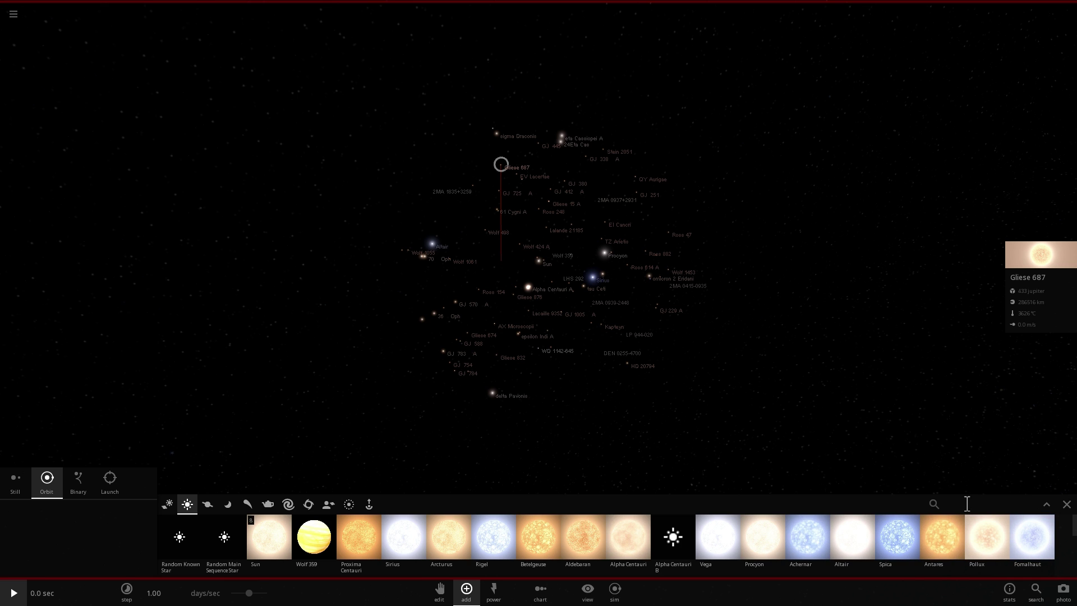
{"action": "type", "text": "gli"}
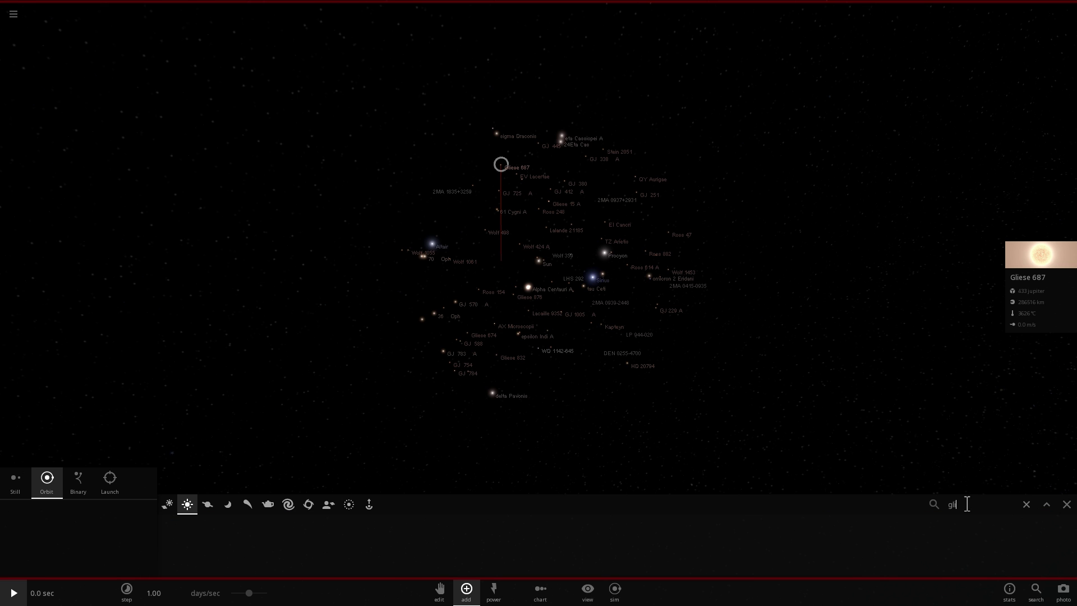
{"action": "type", "text": "ese 37"}
{"action": "key", "text": "BackSpace"}
{"action": "key", "text": "BackSpace"}
{"action": "key", "text": "BackSpace"}
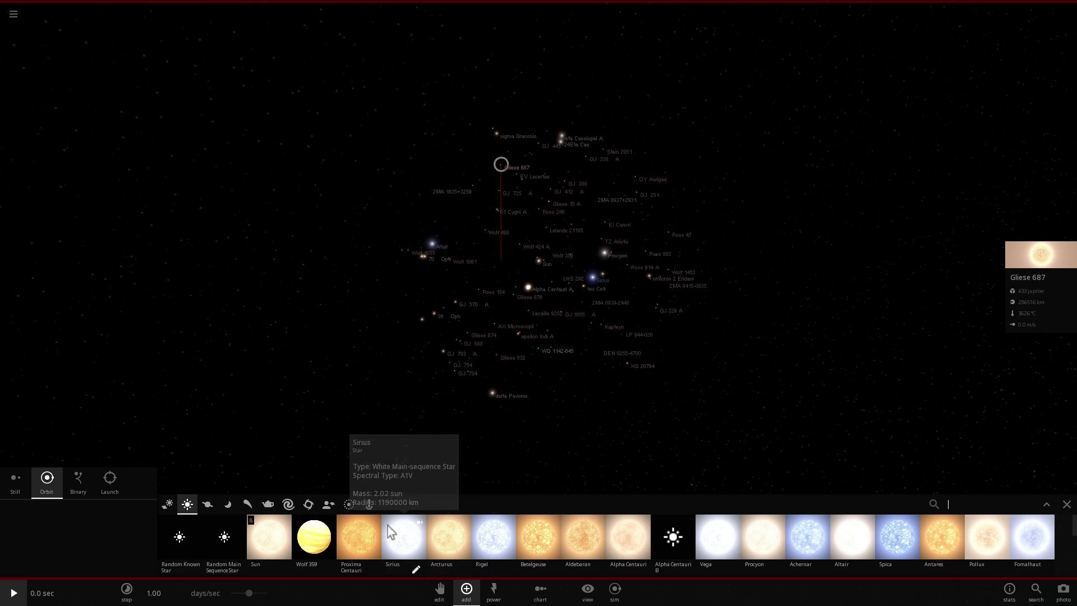
Step: Add the red dwarf EV Lacertae in orbit just outside the star cluster and rename it Rao
{"action": "scroll", "coordinate": [387, 536], "scroll_direction": "down", "scroll_amount": 5}
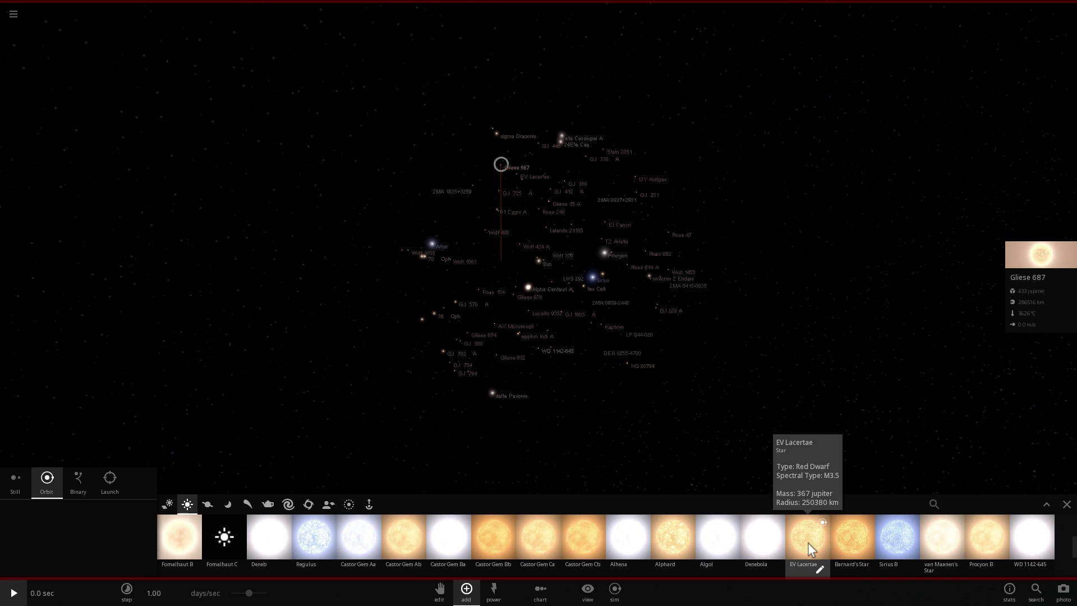
{"action": "left_click", "coordinate": [810, 550]}
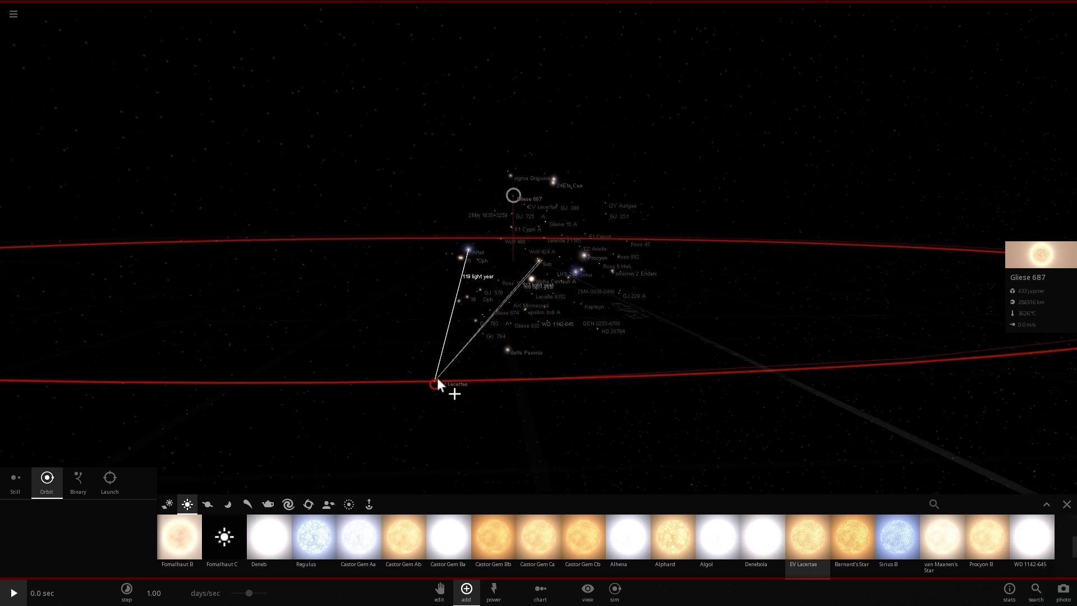
{"action": "left_click_drag", "start_coordinate": [440, 376], "coordinate": [377, 419]}
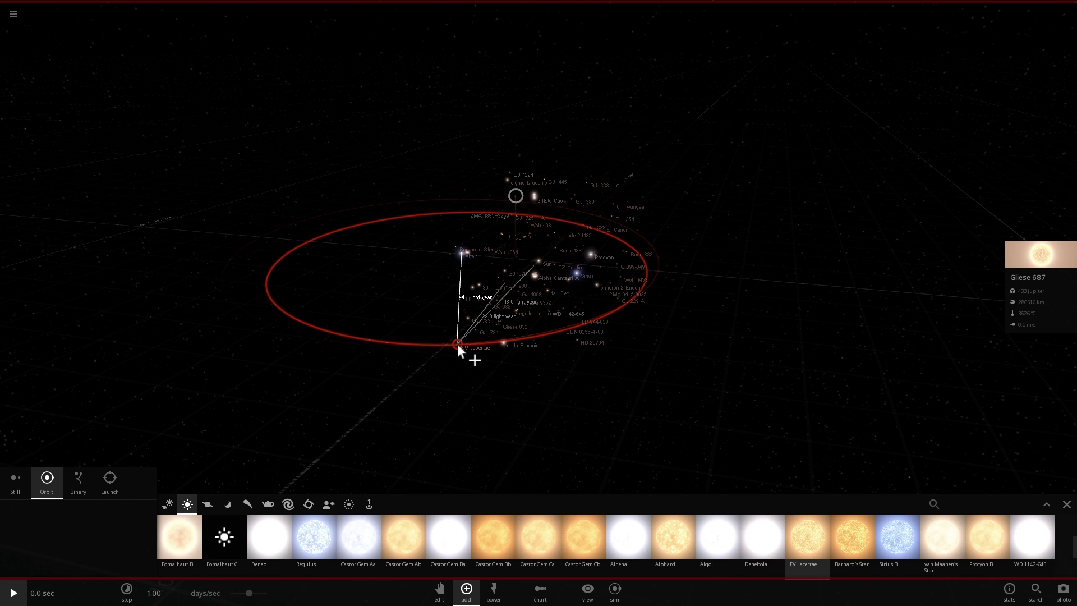
{"action": "left_click", "coordinate": [458, 344]}
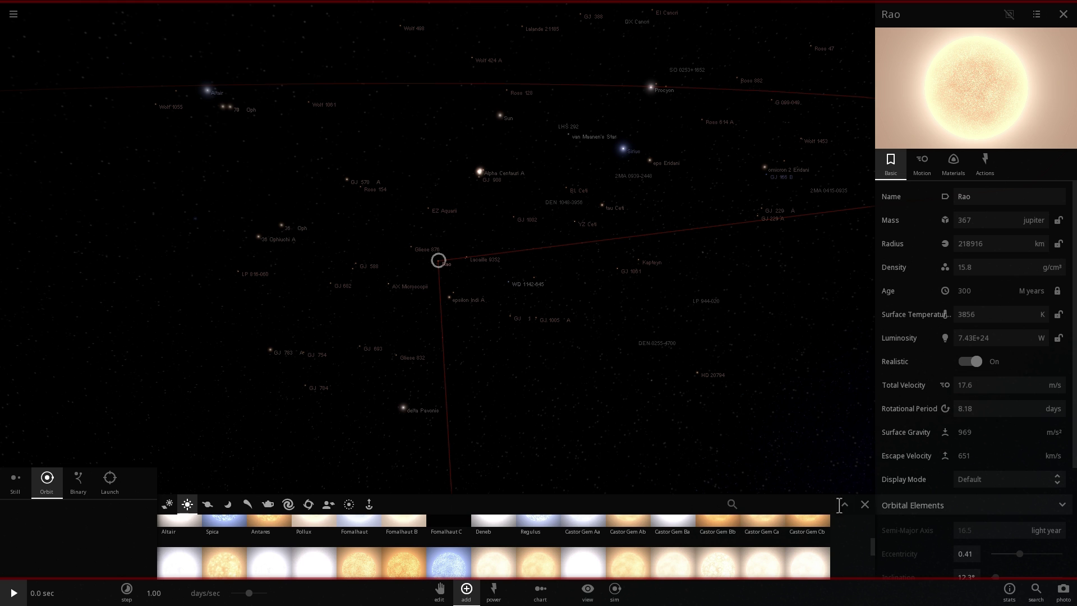
{"action": "left_click", "coordinate": [864, 505]}
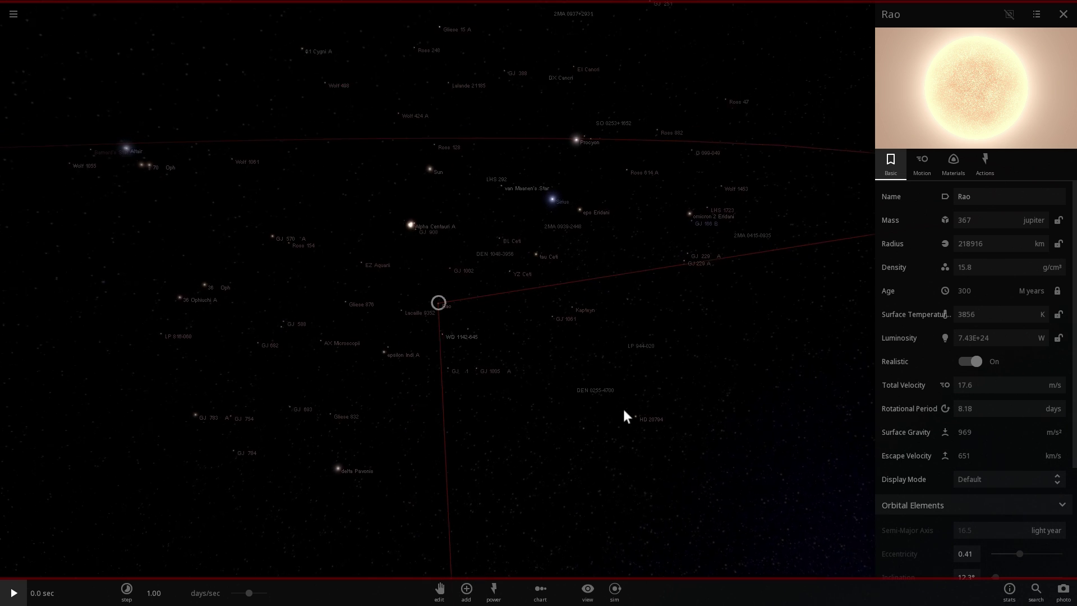
Step: Rename the star Rao (Gliese 3707) and run the simulation slowed to about 3.8 hours/sec
{"action": "double_click", "coordinate": [442, 299]}
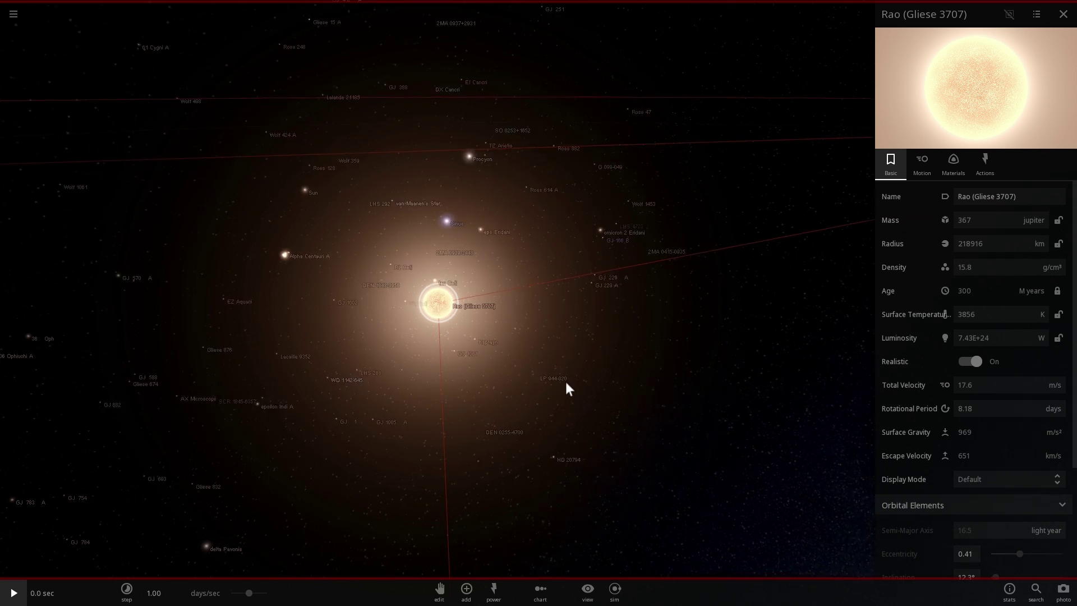
{"action": "key", "text": "space"}
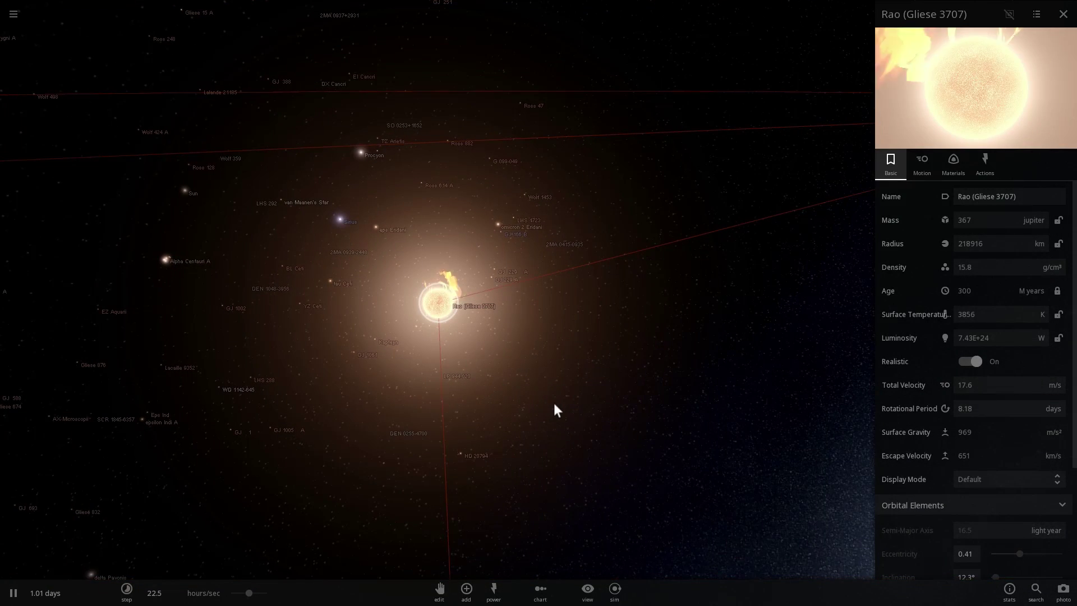
{"action": "left_click_drag", "start_coordinate": [250, 593], "coordinate": [231, 594]}
{"action": "left_click_drag", "start_coordinate": [416, 400], "coordinate": [450, 375]}
{"action": "scroll", "coordinate": [450, 375], "scroll_direction": "up", "scroll_amount": 1}
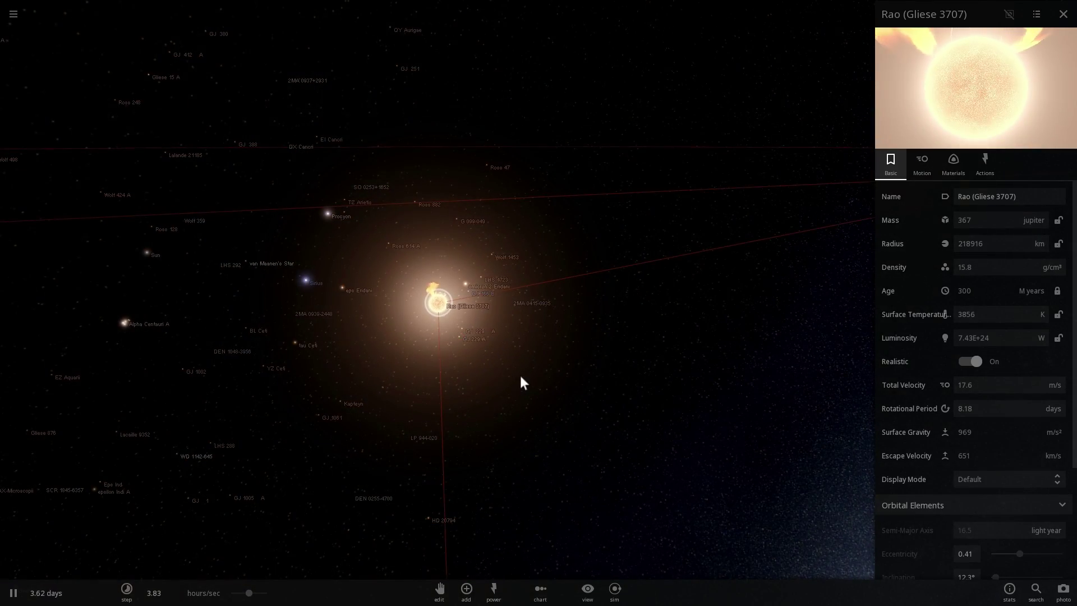
{"action": "left_click_drag", "start_coordinate": [520, 376], "coordinate": [465, 372]}
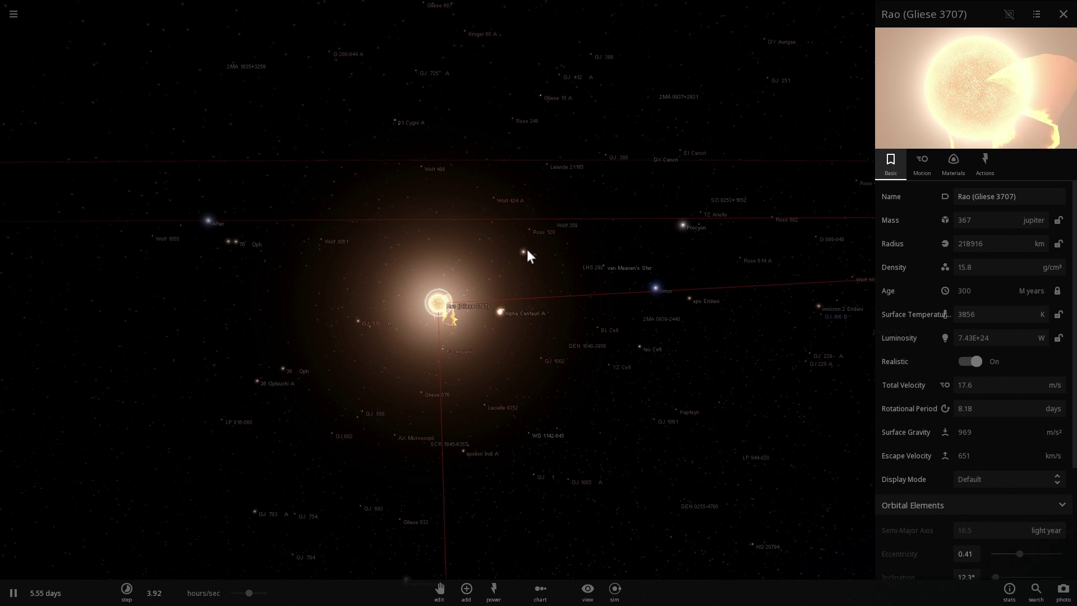
Step: Examine the Sun up close and its position in the cluster relative to Rao (Gliese 3707)
{"action": "double_click", "coordinate": [523, 253]}
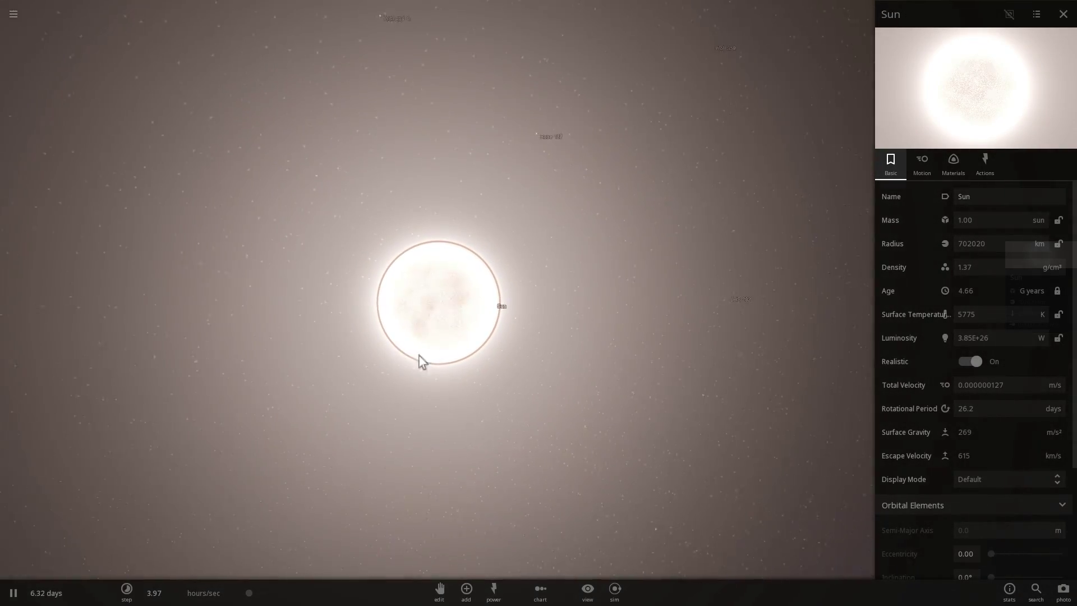
{"action": "left_click_drag", "start_coordinate": [419, 356], "coordinate": [473, 375]}
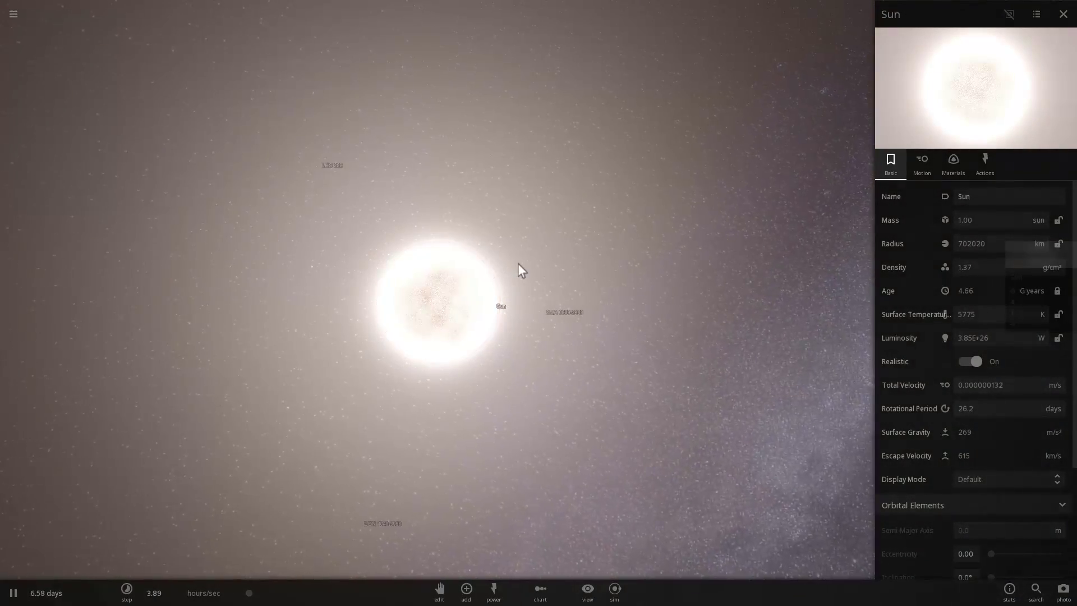
{"action": "scroll", "coordinate": [482, 317], "scroll_direction": "down", "scroll_amount": 10}
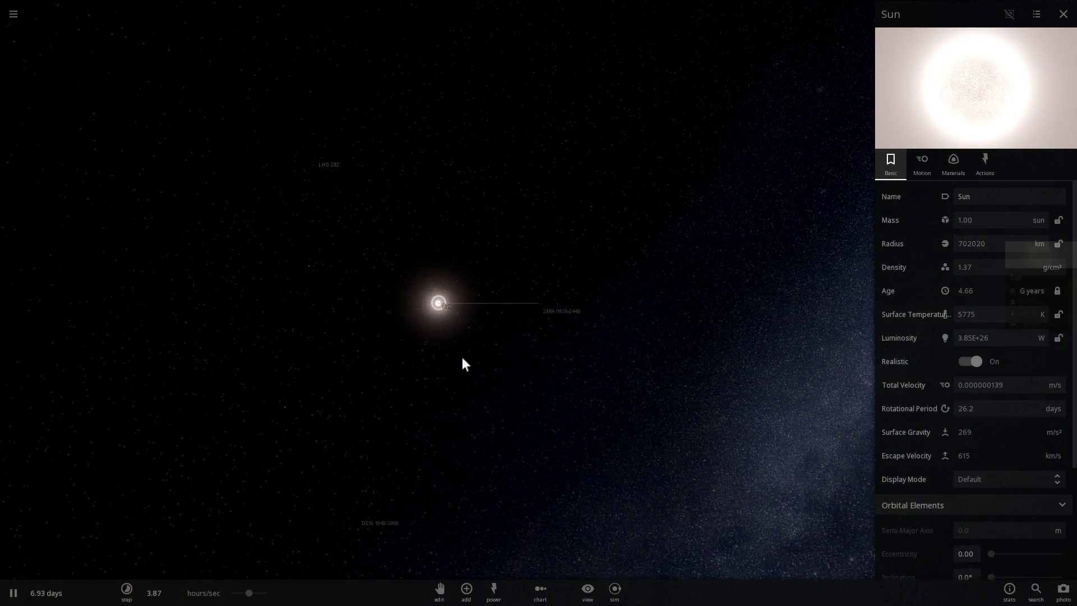
{"action": "scroll", "coordinate": [460, 345], "scroll_direction": "down", "scroll_amount": 10}
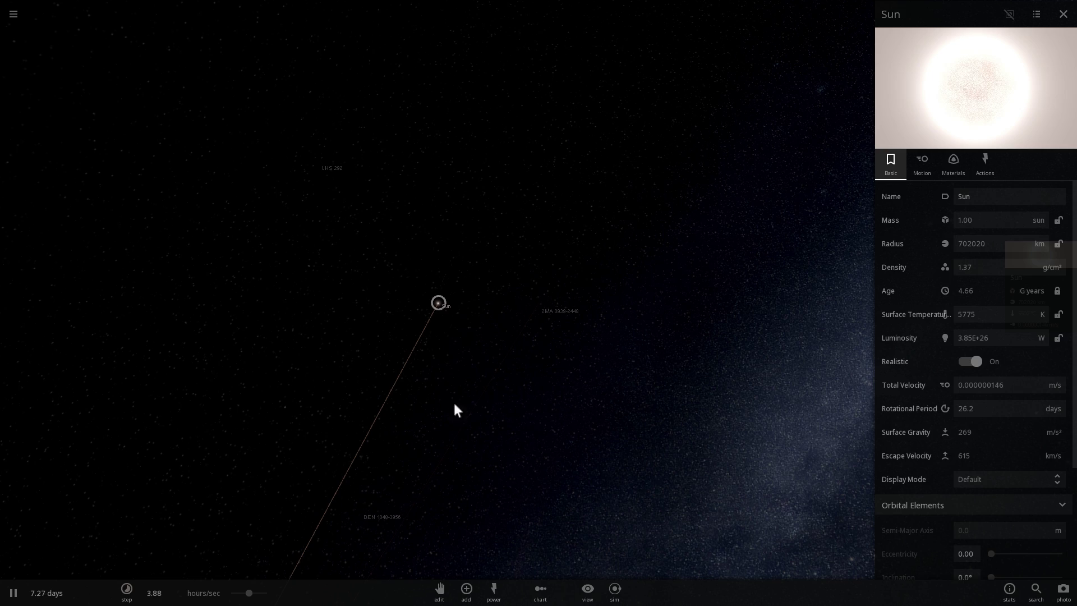
{"action": "scroll", "coordinate": [487, 443], "scroll_direction": "down", "scroll_amount": 5}
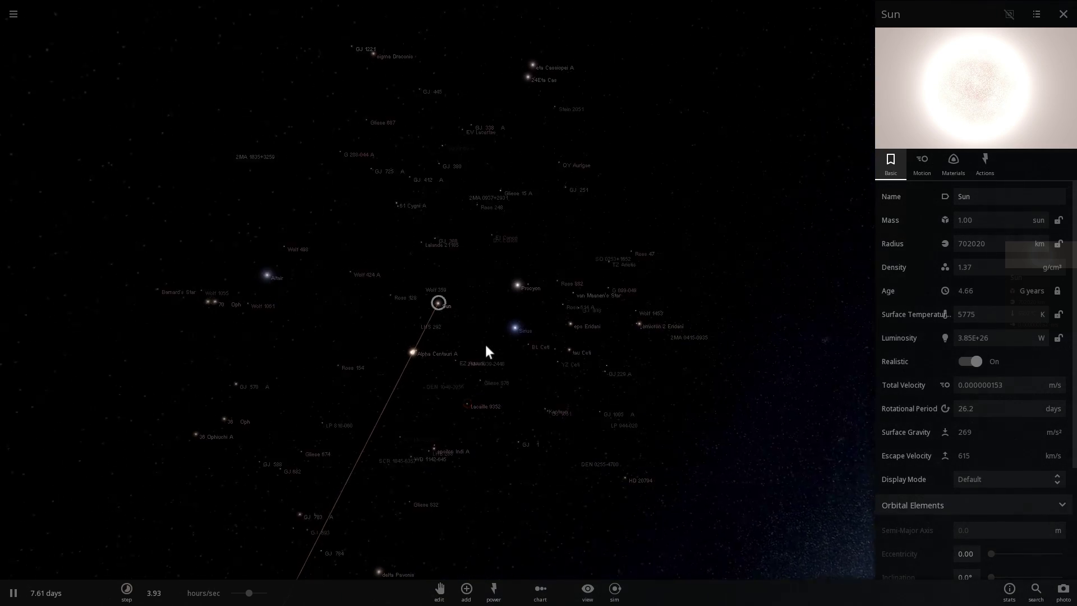
{"action": "scroll", "coordinate": [474, 367], "scroll_direction": "down", "scroll_amount": 5}
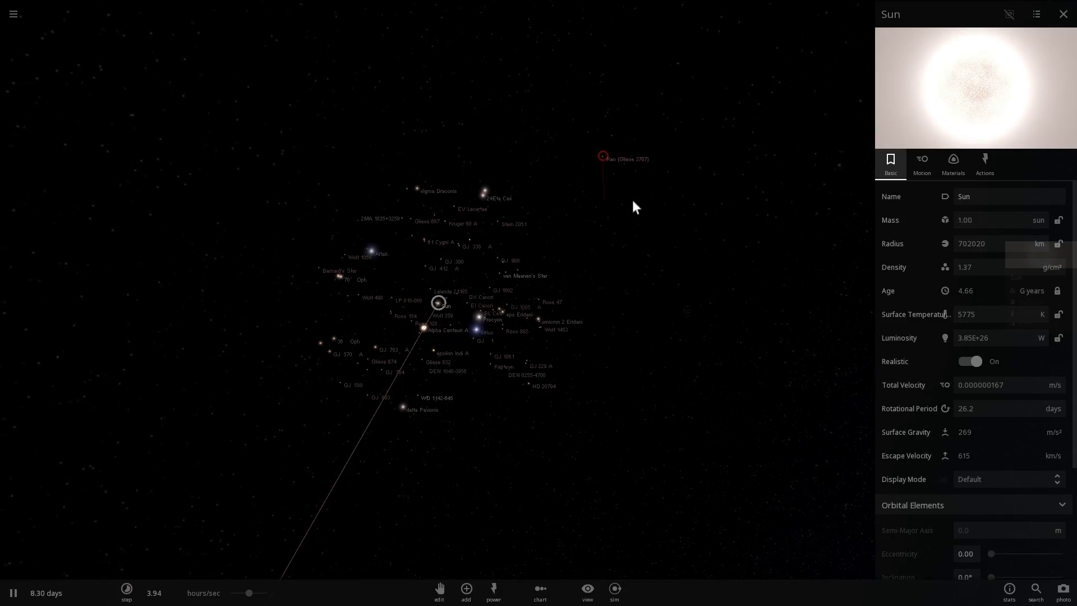
Step: Examine Rao (Gliese 3707) from several sides and distances against the star cluster and the Milky Way
{"action": "left_click", "coordinate": [671, 200]}
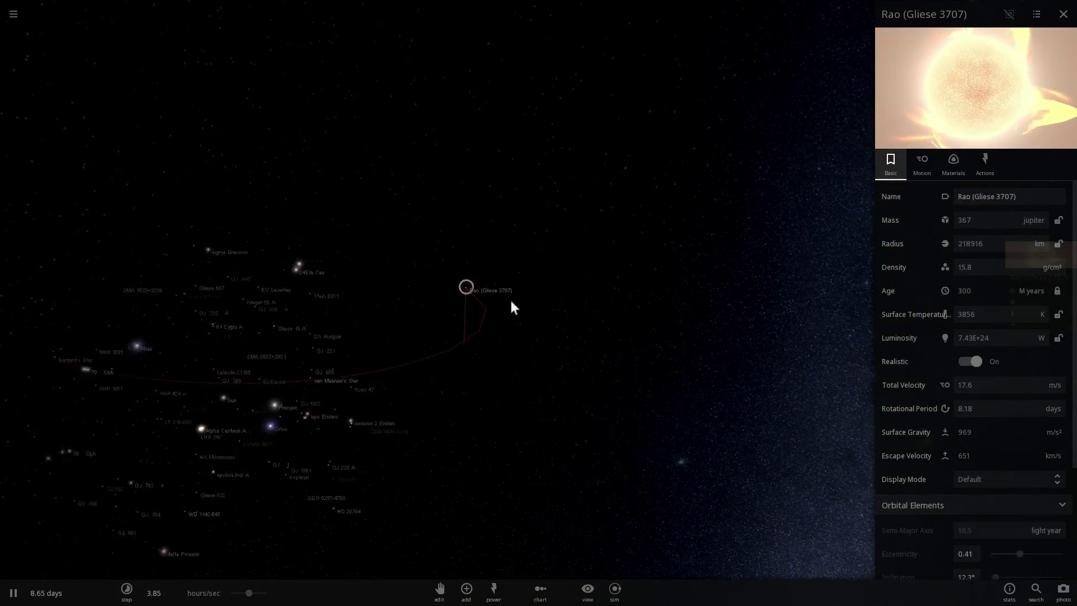
{"action": "scroll", "coordinate": [446, 304], "scroll_direction": "up", "scroll_amount": 5}
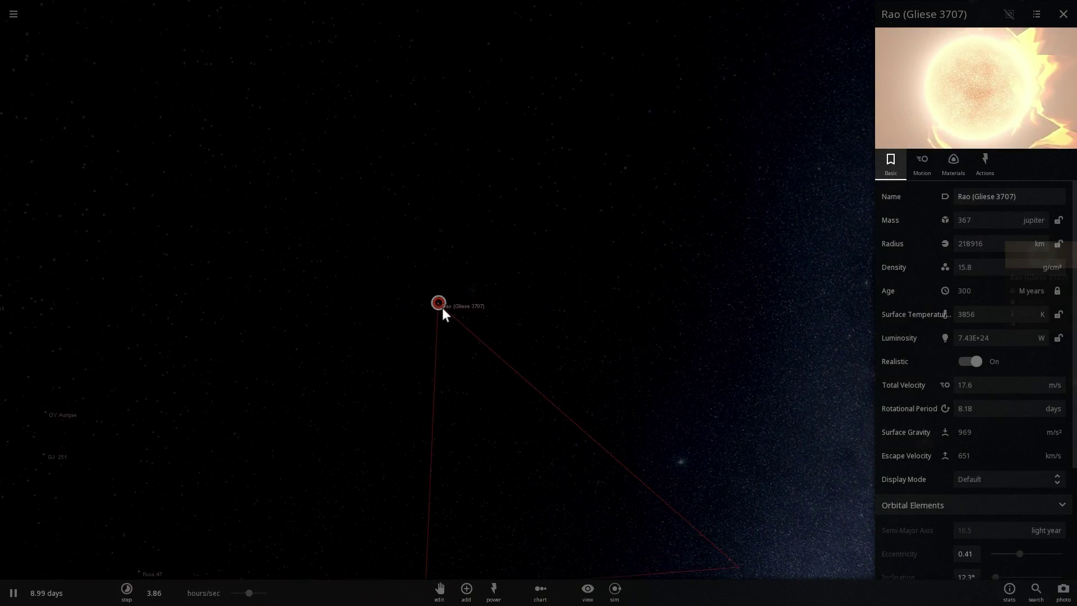
{"action": "scroll", "coordinate": [443, 309], "scroll_direction": "up", "scroll_amount": 8}
{"action": "scroll", "coordinate": [446, 333], "scroll_direction": "down", "scroll_amount": 5}
{"action": "left_click_drag", "start_coordinate": [446, 332], "coordinate": [561, 280]}
{"action": "left_click_drag", "start_coordinate": [345, 399], "coordinate": [487, 416]}
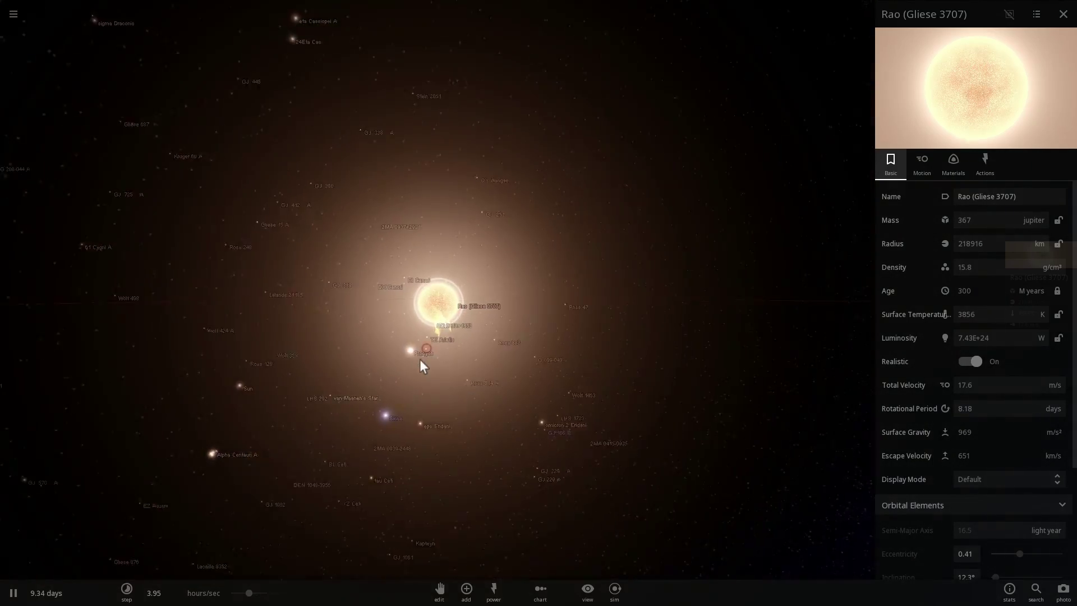
{"action": "scroll", "coordinate": [420, 359], "scroll_direction": "down", "scroll_amount": 3}
{"action": "scroll", "coordinate": [485, 419], "scroll_direction": "down", "scroll_amount": 3}
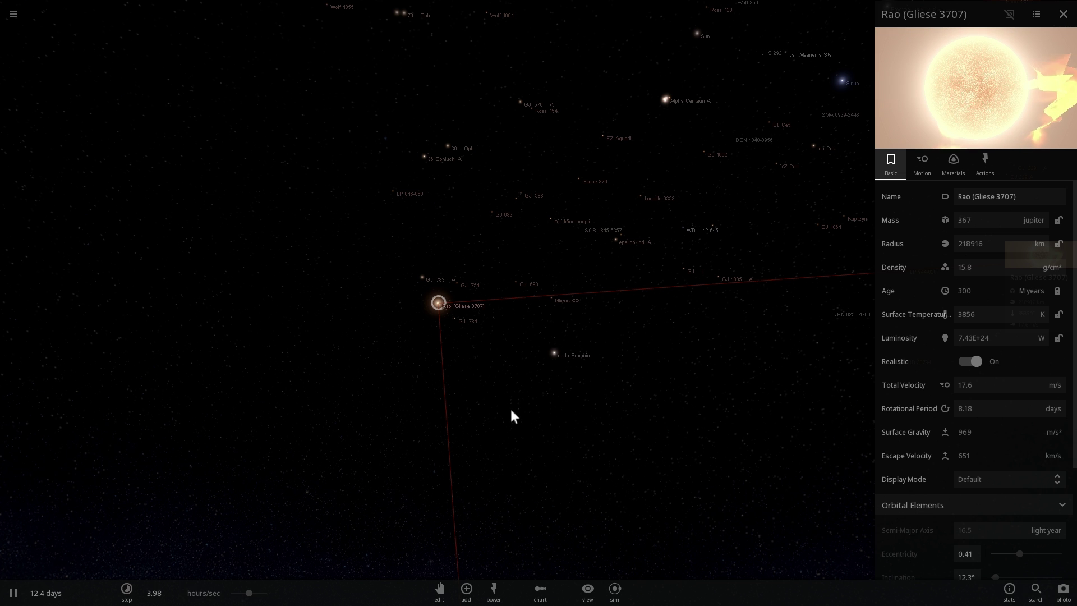
{"action": "left_click_drag", "start_coordinate": [511, 409], "coordinate": [555, 399]}
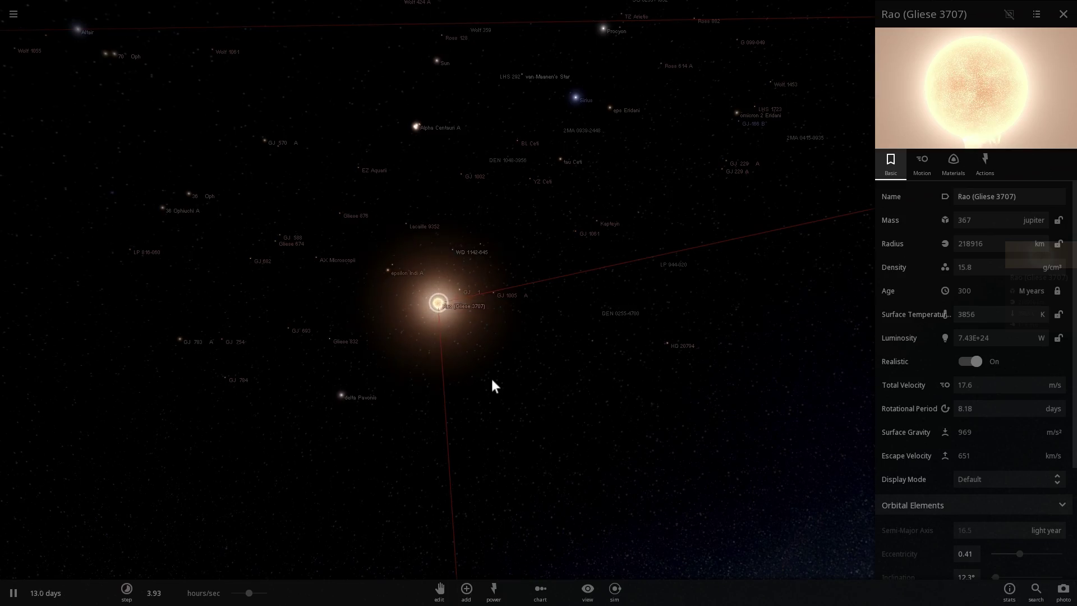
{"action": "left_click_drag", "start_coordinate": [489, 380], "coordinate": [635, 388]}
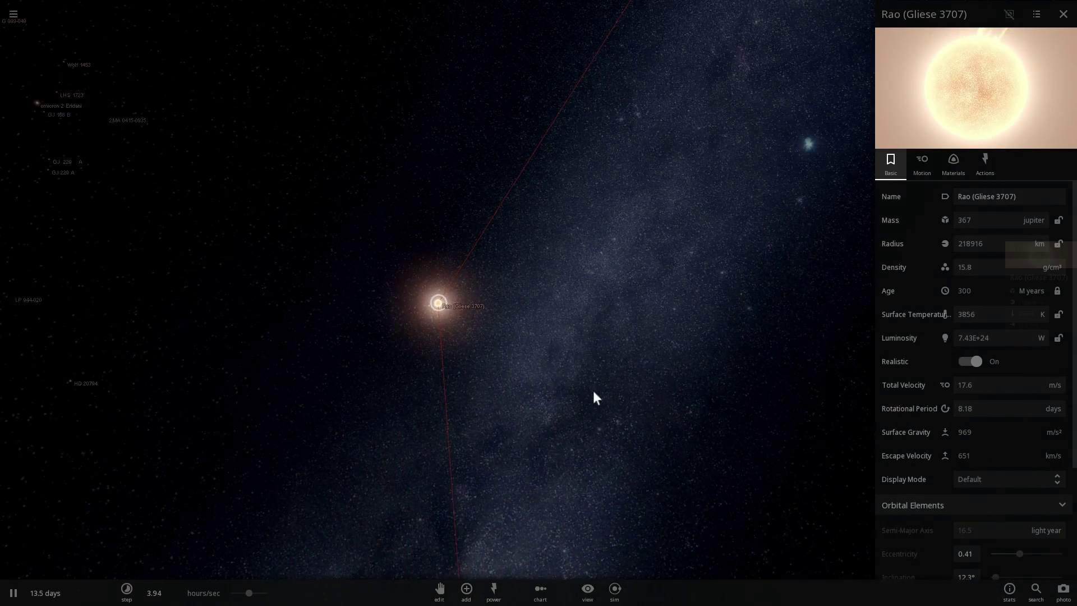
{"action": "left_click_drag", "start_coordinate": [548, 354], "coordinate": [760, 337]}
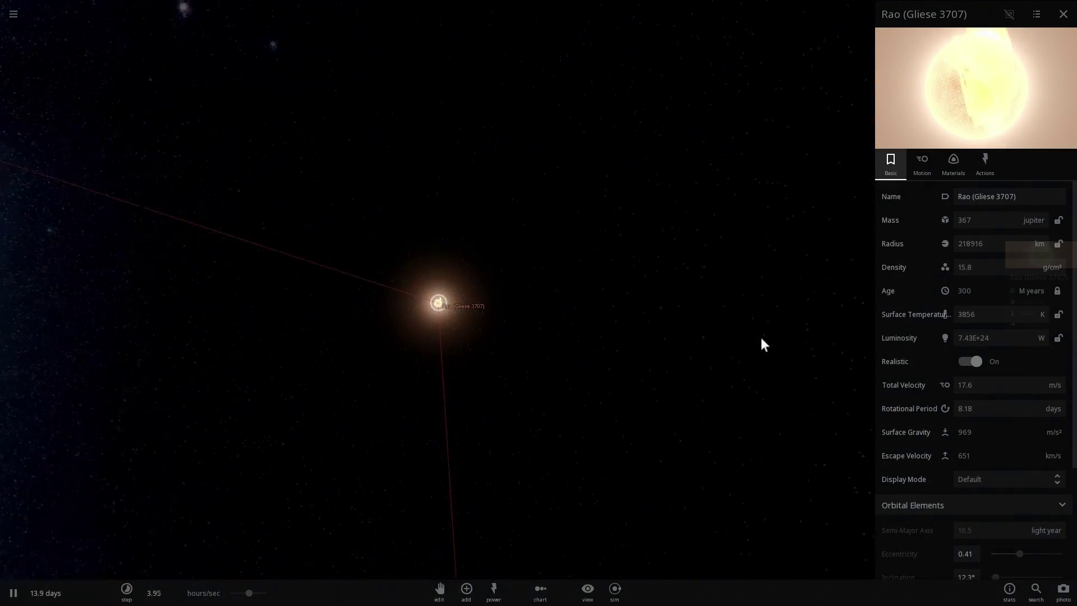
{"action": "scroll", "coordinate": [616, 345], "scroll_direction": "up", "scroll_amount": 4}
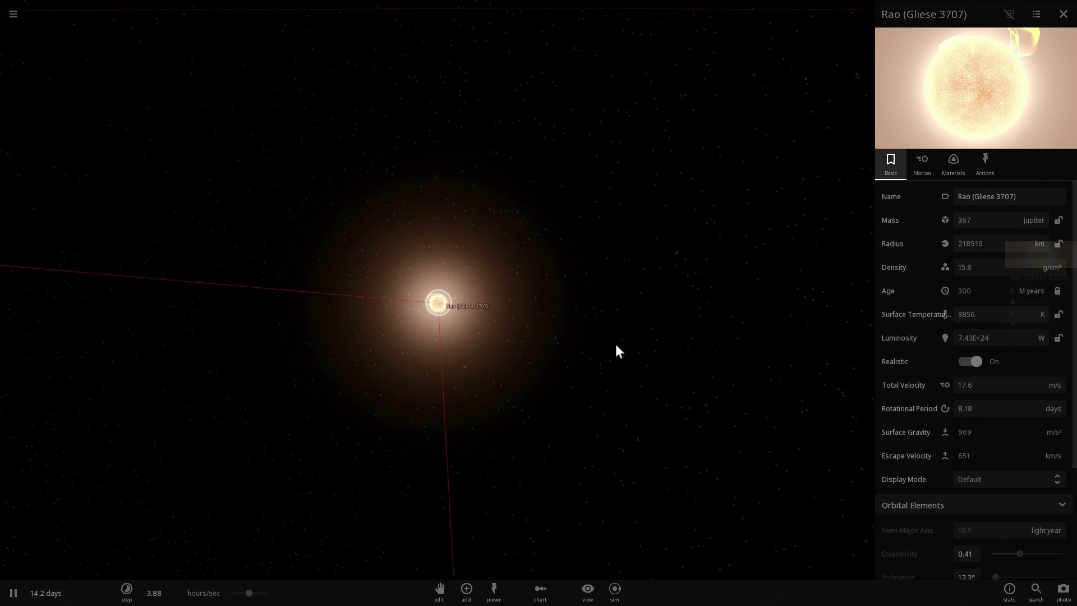
{"action": "scroll", "coordinate": [615, 345], "scroll_direction": "down", "scroll_amount": 2}
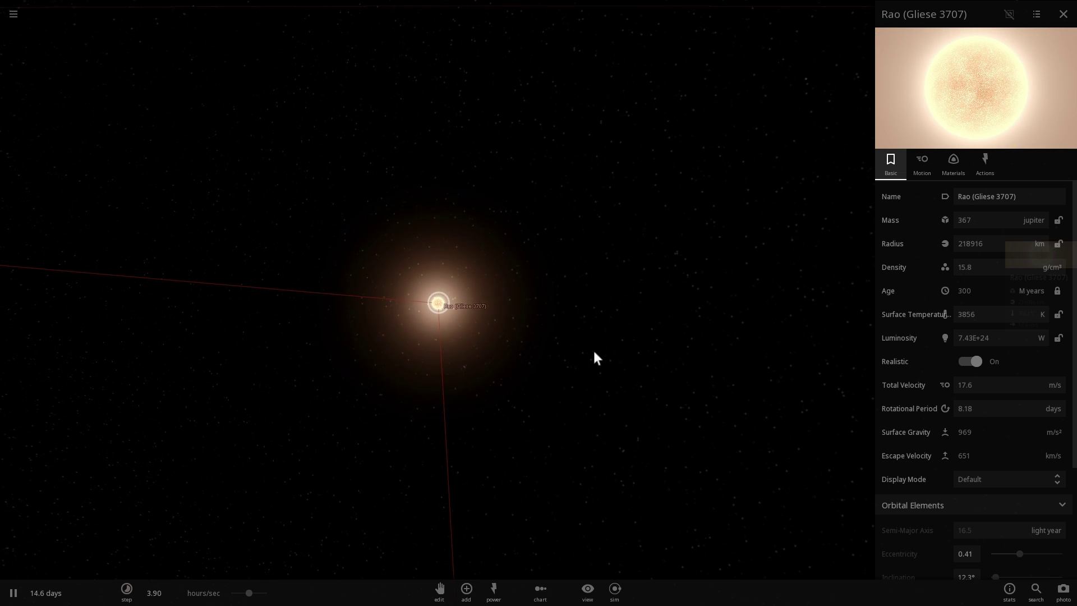
{"action": "left_click_drag", "start_coordinate": [594, 352], "coordinate": [425, 381]}
{"action": "scroll", "coordinate": [597, 316], "scroll_direction": "down", "scroll_amount": 2}
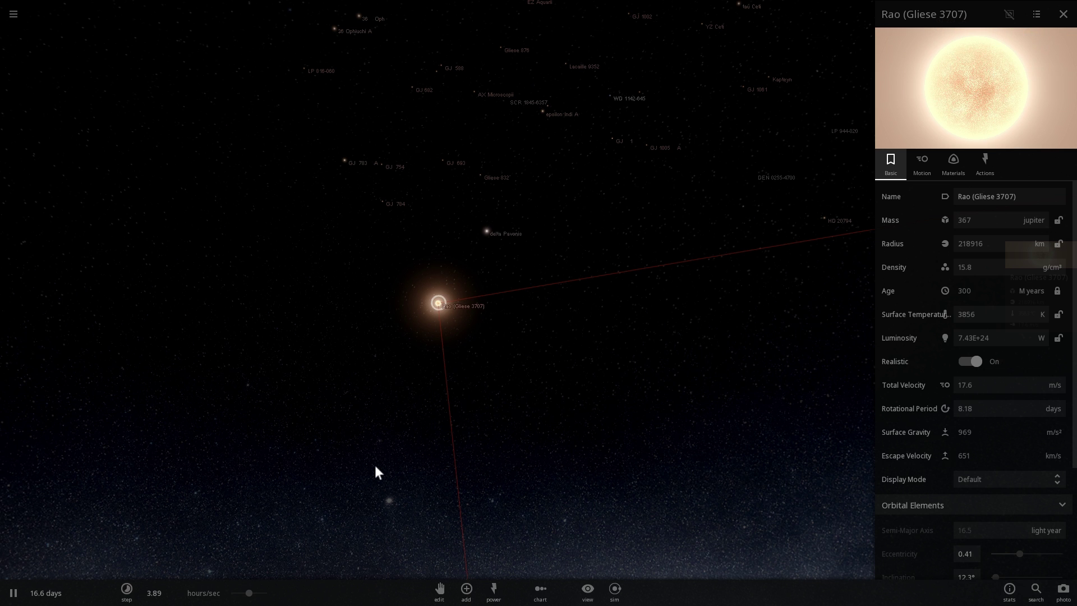
{"action": "left_click_drag", "start_coordinate": [451, 444], "coordinate": [428, 456]}
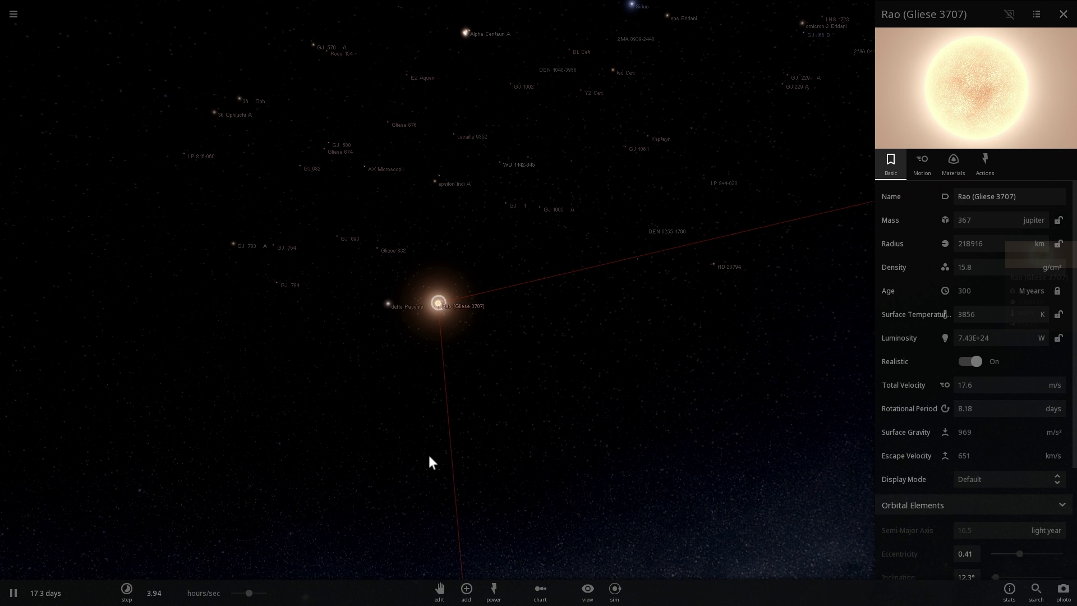
Step: Display the habitable zone around Rao (Gliese 3707) and add a random rocky planet in its green band, orbiting at about 29.9 million km
{"action": "left_click", "coordinate": [467, 589]}
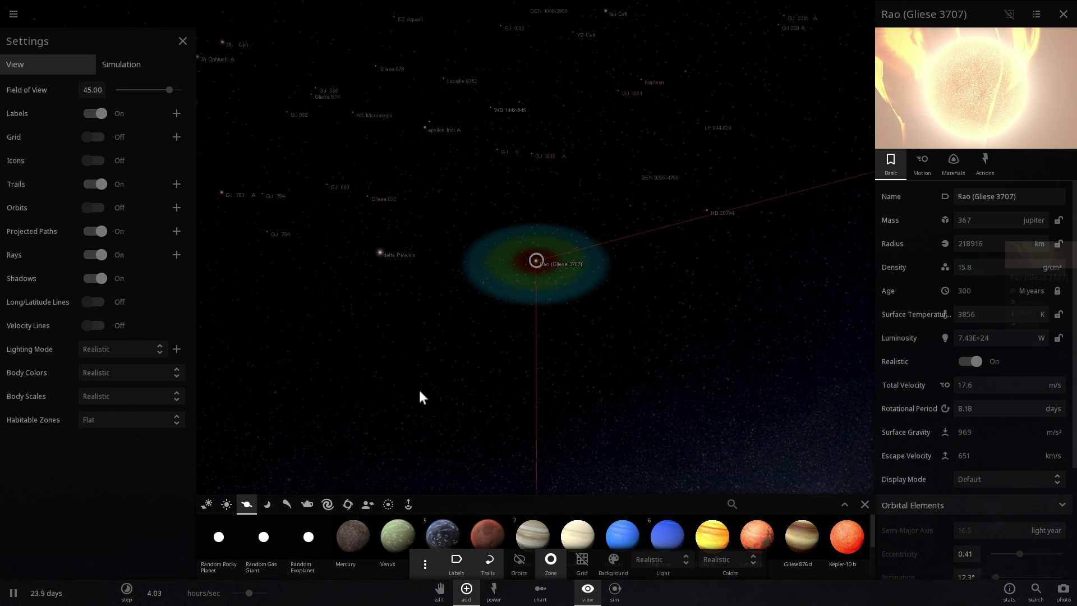
{"action": "scroll", "coordinate": [549, 339], "scroll_direction": "up", "scroll_amount": 5}
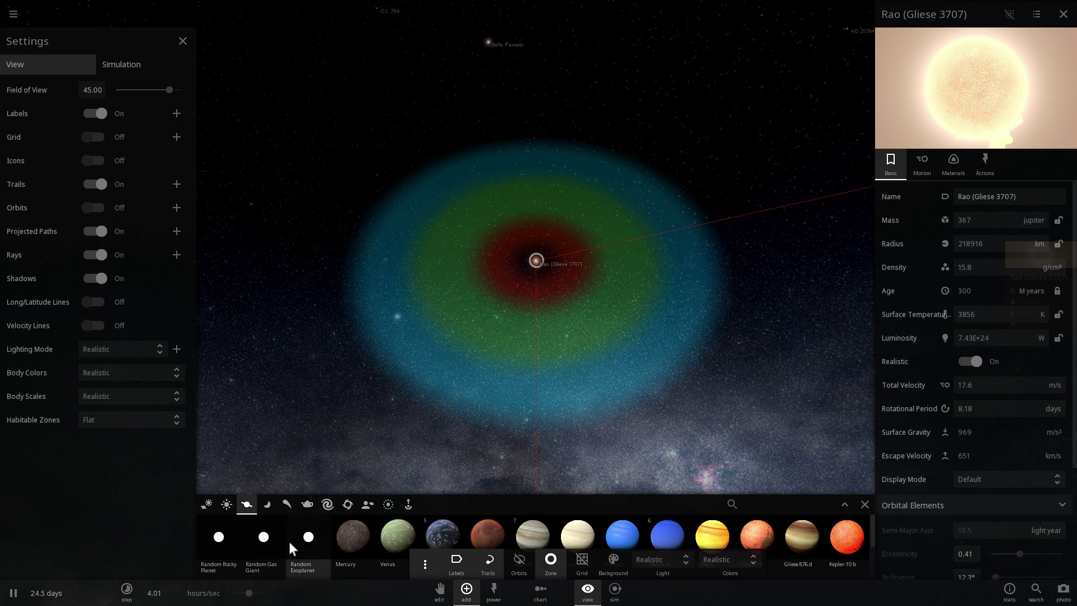
{"action": "left_click", "coordinate": [221, 540]}
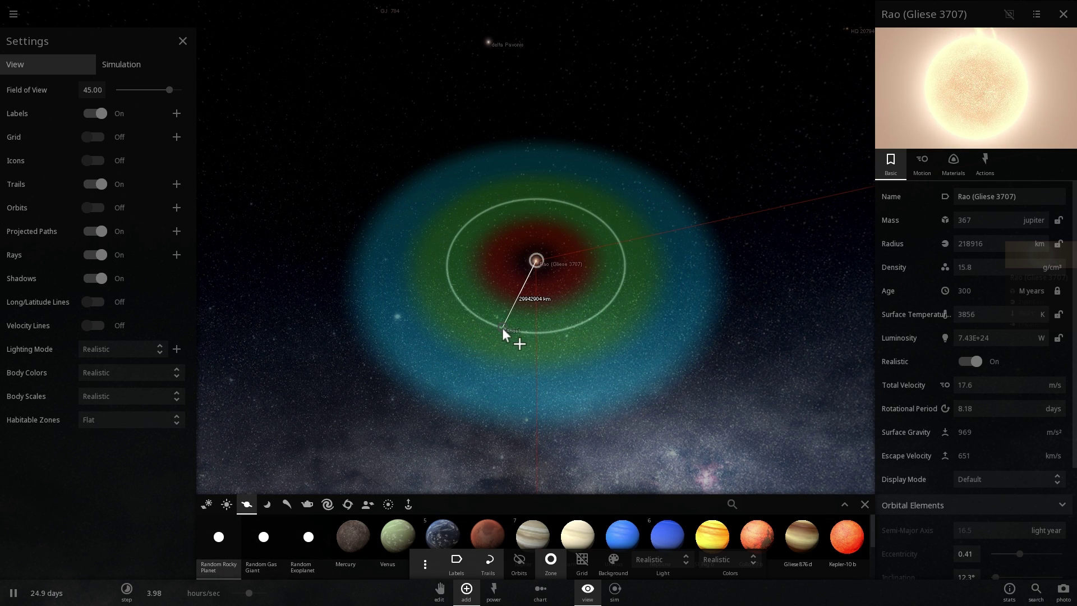
{"action": "left_click", "coordinate": [502, 328]}
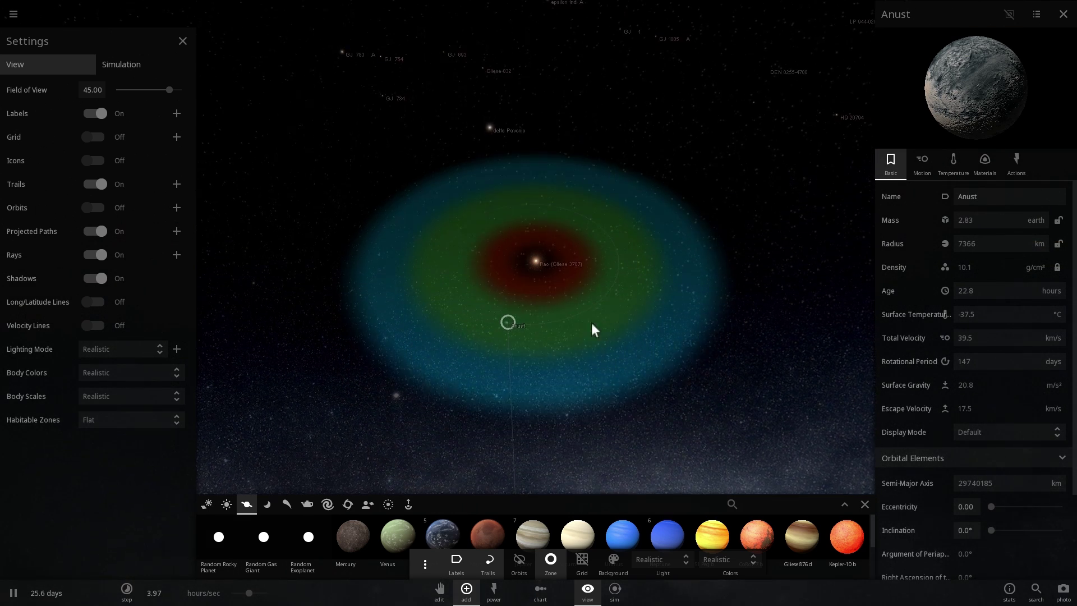
Step: Focus on the new rocky planet Anust and raise its water content to about 0.007 %
{"action": "double_click", "coordinate": [506, 325]}
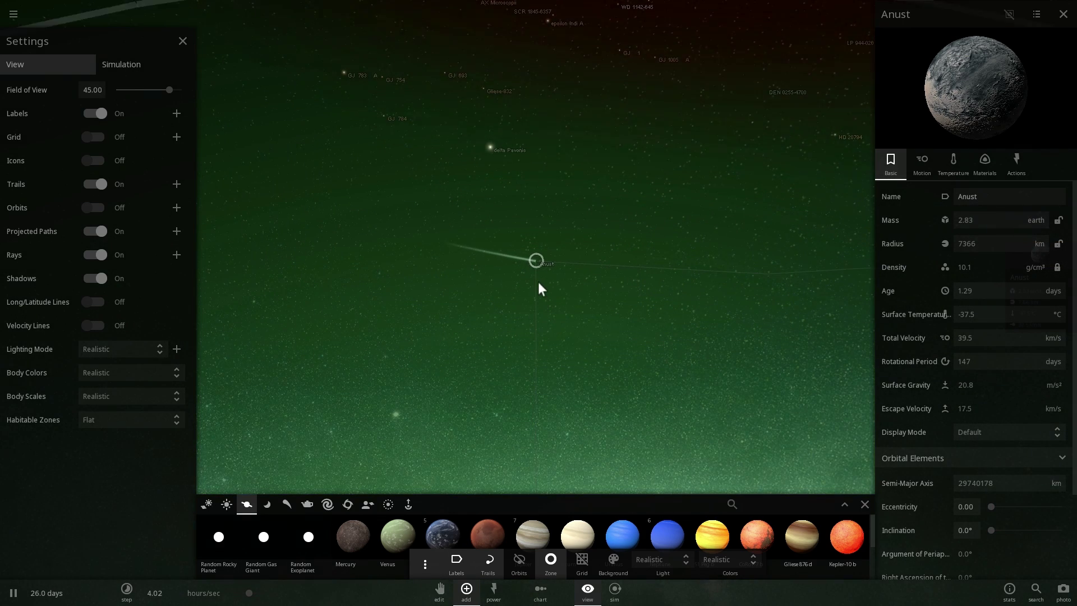
{"action": "left_click_drag", "start_coordinate": [729, 304], "coordinate": [599, 277]}
{"action": "scroll", "coordinate": [605, 272], "scroll_direction": "up", "scroll_amount": 5}
{"action": "scroll", "coordinate": [599, 276], "scroll_direction": "down", "scroll_amount": 3}
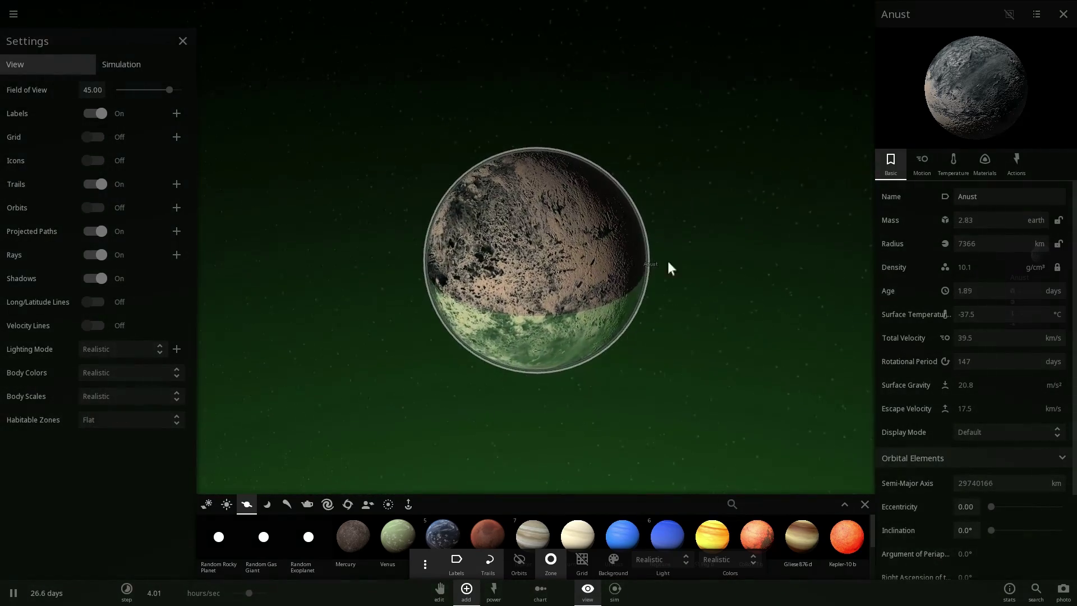
{"action": "left_click", "coordinate": [948, 164]}
{"action": "left_click", "coordinate": [981, 168]}
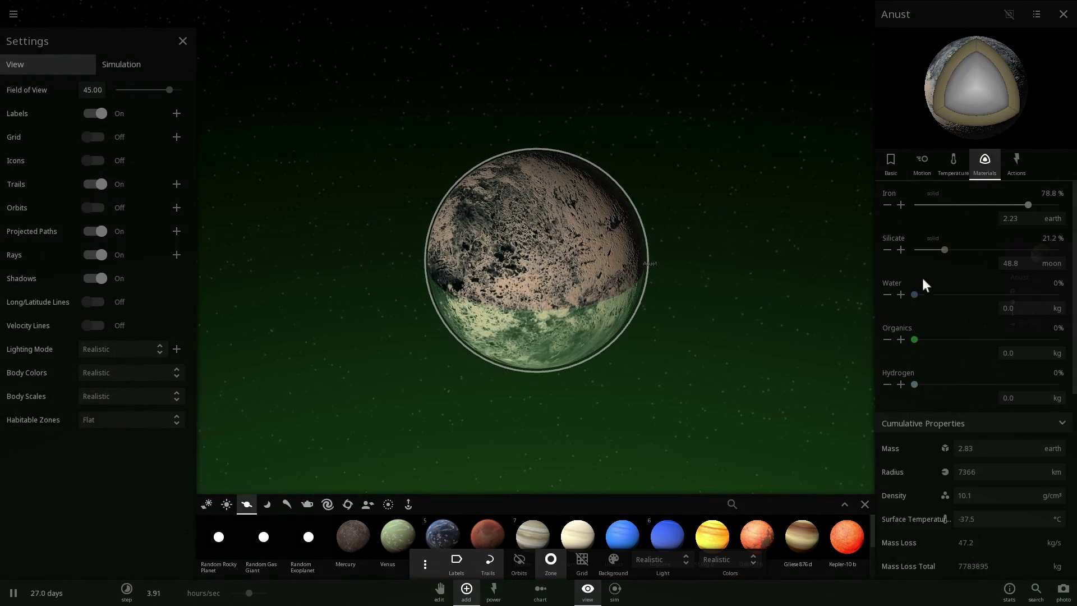
{"action": "left_click", "coordinate": [901, 291]}
{"action": "left_click", "coordinate": [901, 294]}
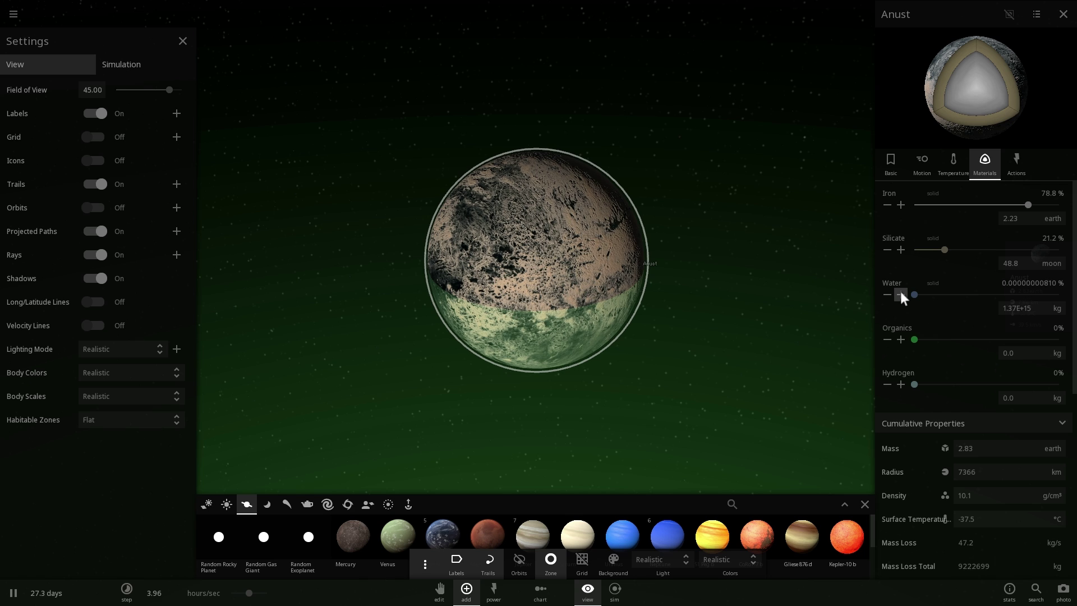
{"action": "left_click", "coordinate": [901, 294]}
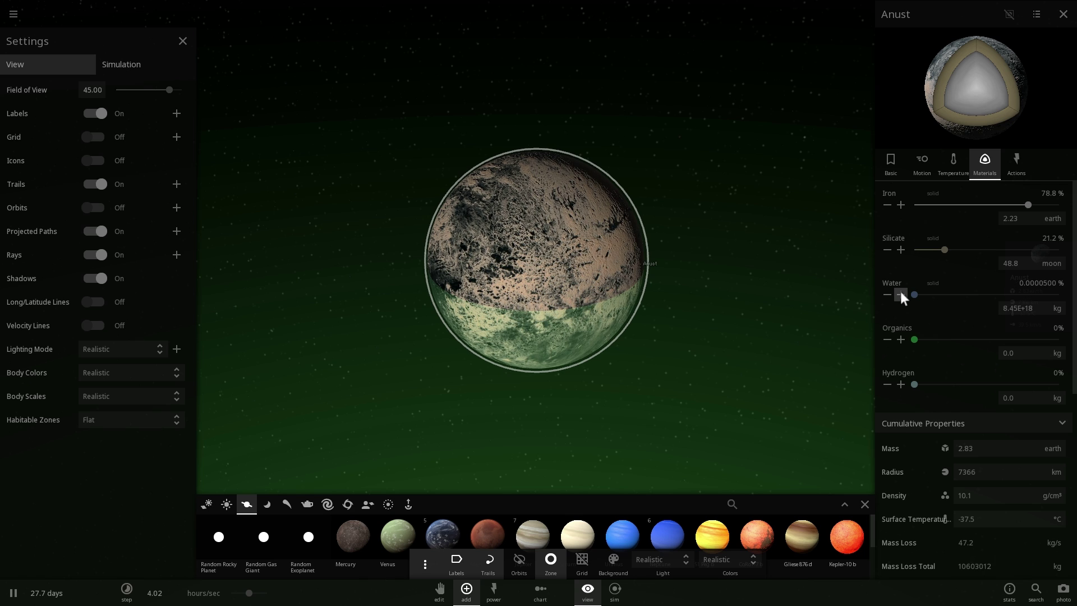
{"action": "left_click", "coordinate": [900, 293]}
{"action": "left_click", "coordinate": [901, 294]}
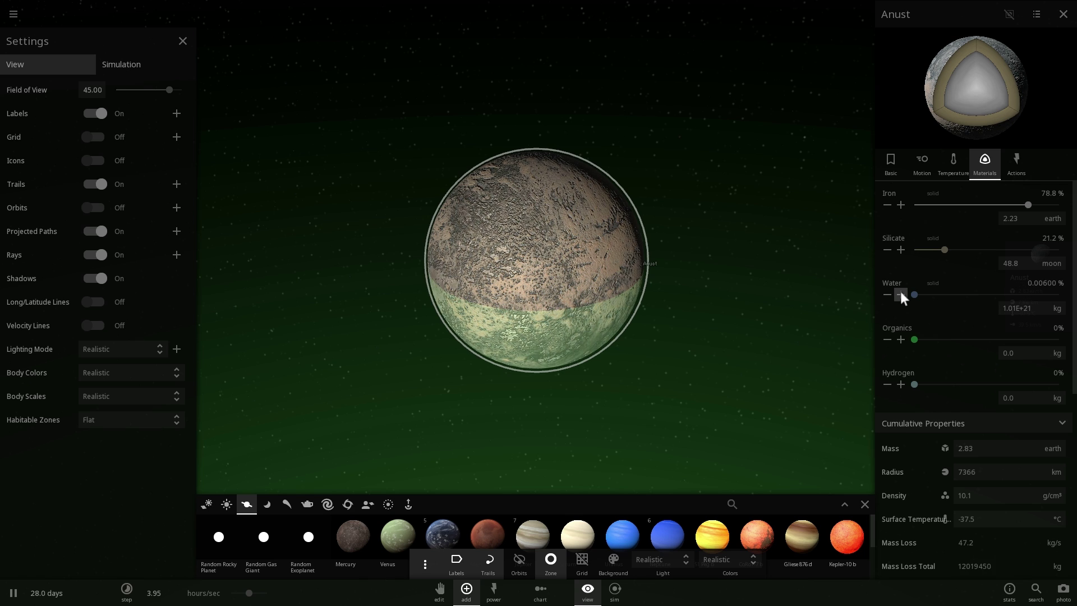
Step: Give the planet an atmosphere with 2.00 atm surface pressure and a surface temperature of 10.0 °C
{"action": "left_click", "coordinate": [951, 159]}
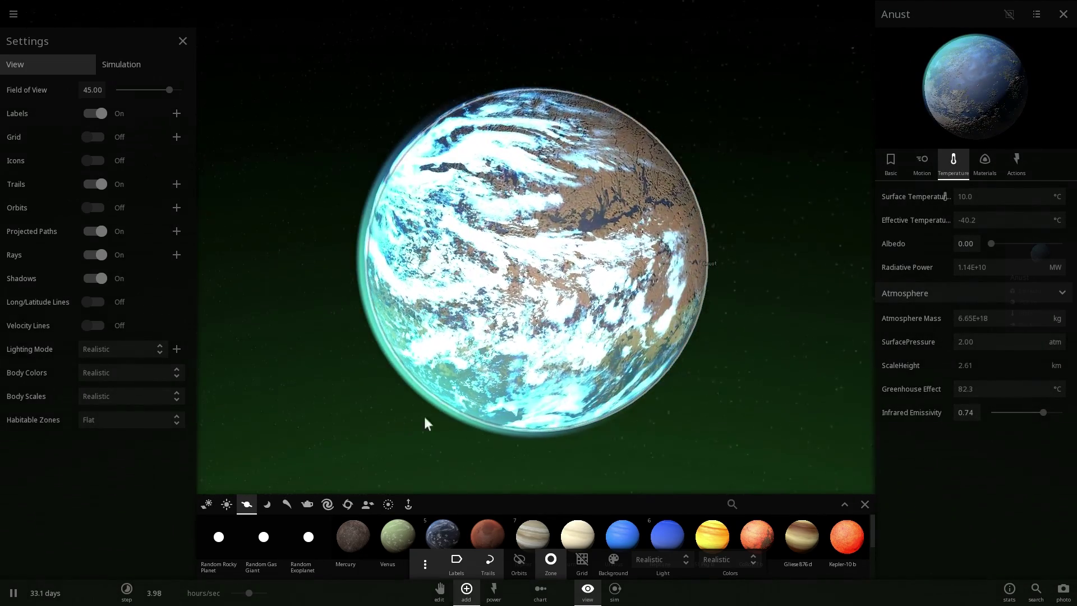
{"action": "left_click", "coordinate": [984, 162]}
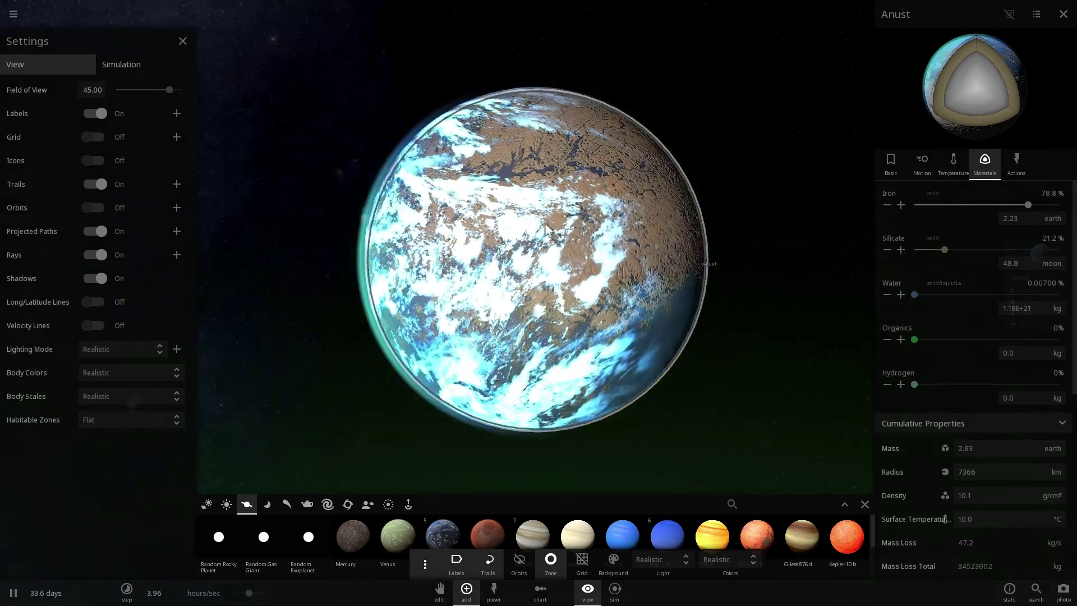
{"action": "left_click_drag", "start_coordinate": [545, 223], "coordinate": [526, 419]}
Step: Rename the planet Krypton and close the view settings
{"action": "left_click", "coordinate": [890, 160]}
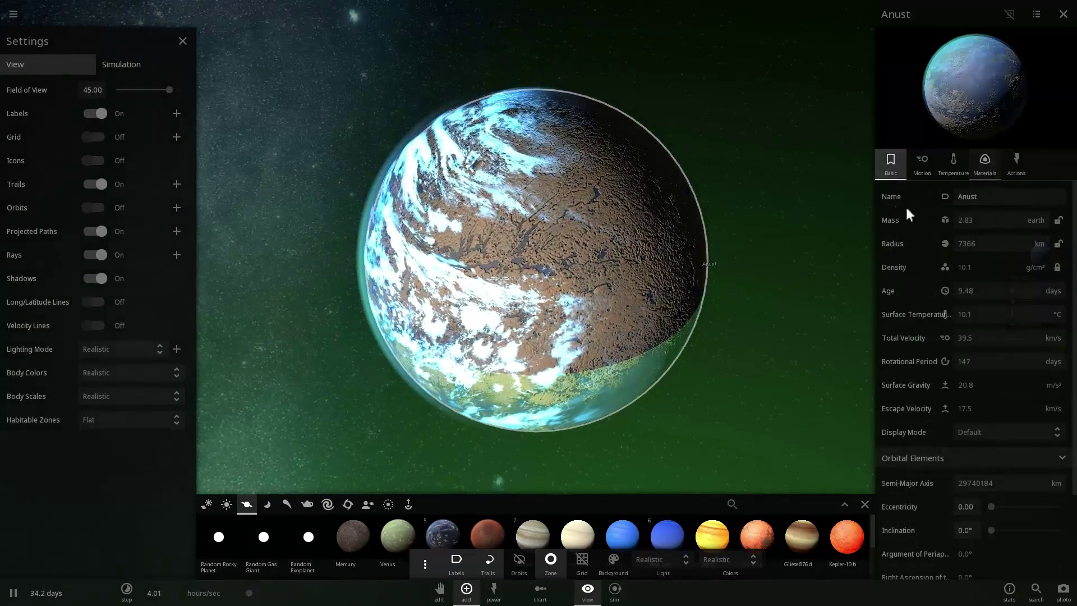
{"action": "left_click_drag", "start_coordinate": [1000, 200], "coordinate": [792, 196]}
{"action": "type", "text": "Krypton"}
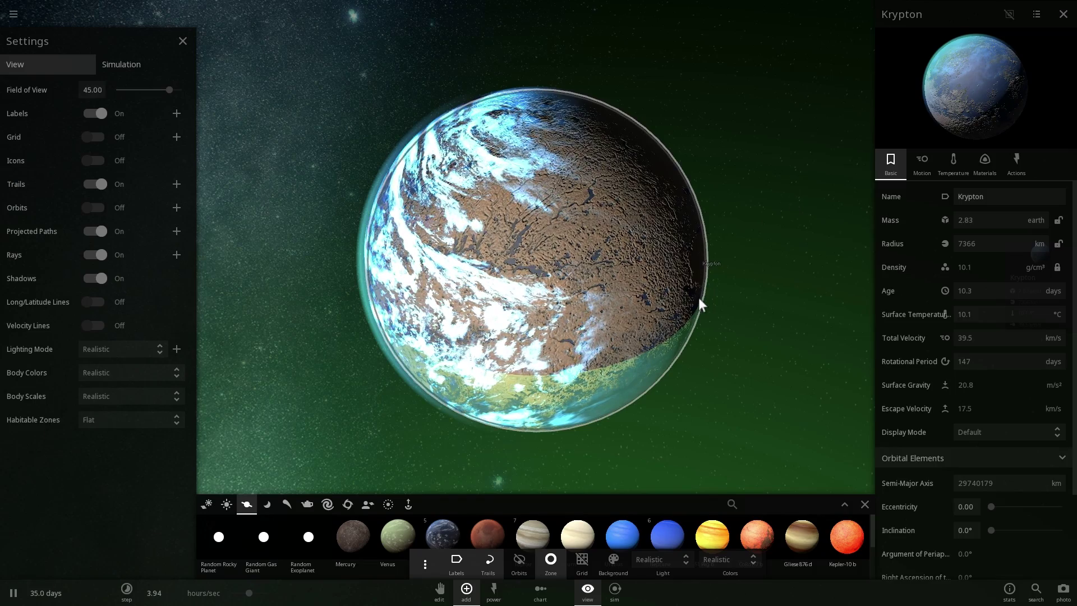
{"action": "left_click_drag", "start_coordinate": [698, 297], "coordinate": [689, 275]}
{"action": "scroll", "coordinate": [688, 274], "scroll_direction": "down", "scroll_amount": 2}
{"action": "left_click", "coordinate": [183, 41]}
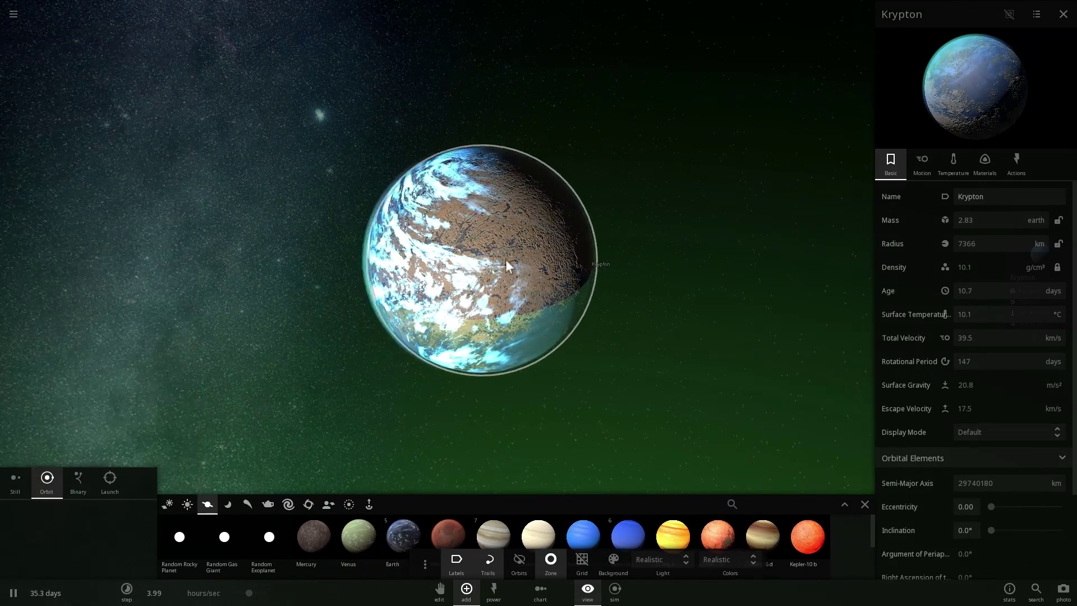
Step: Examine Krypton's orbit around Rao (Gliese 3707) and its place in the habitable zone from several angles
{"action": "scroll", "coordinate": [548, 282], "scroll_direction": "down", "scroll_amount": 5}
{"action": "left_click_drag", "start_coordinate": [589, 304], "coordinate": [501, 200]}
{"action": "scroll", "coordinate": [501, 200], "scroll_direction": "down", "scroll_amount": 6}
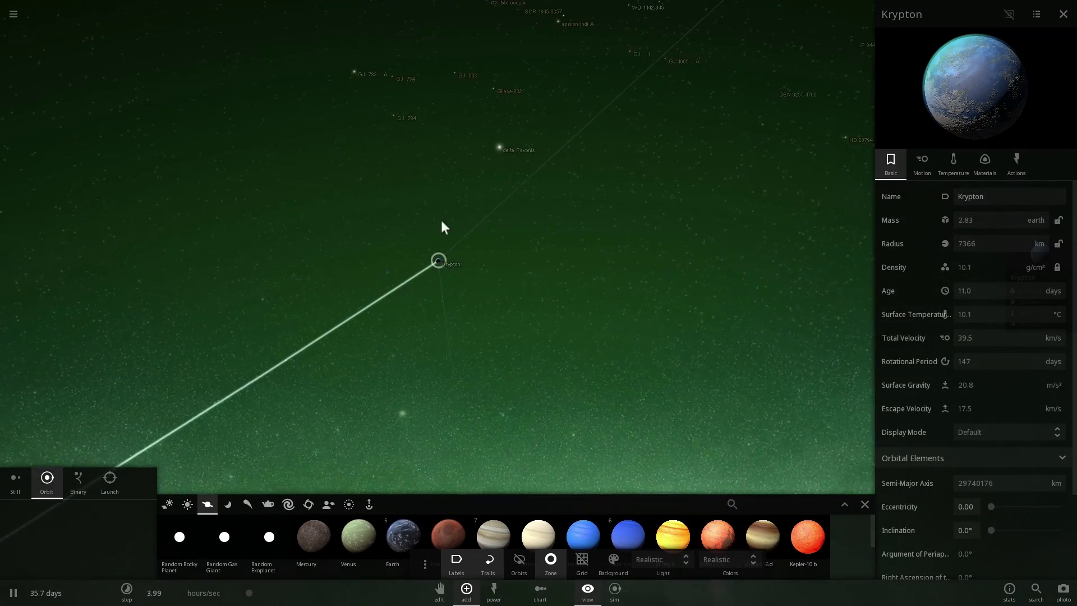
{"action": "scroll", "coordinate": [396, 242], "scroll_direction": "down", "scroll_amount": 4}
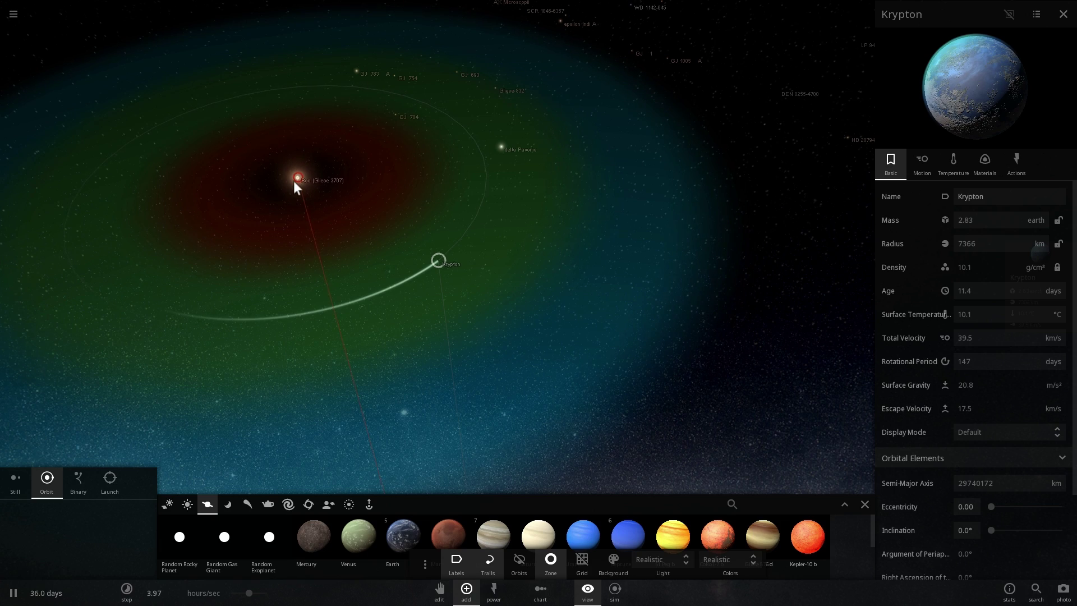
{"action": "left_click_drag", "start_coordinate": [443, 302], "coordinate": [399, 271]}
{"action": "scroll", "coordinate": [408, 295], "scroll_direction": "up", "scroll_amount": 3}
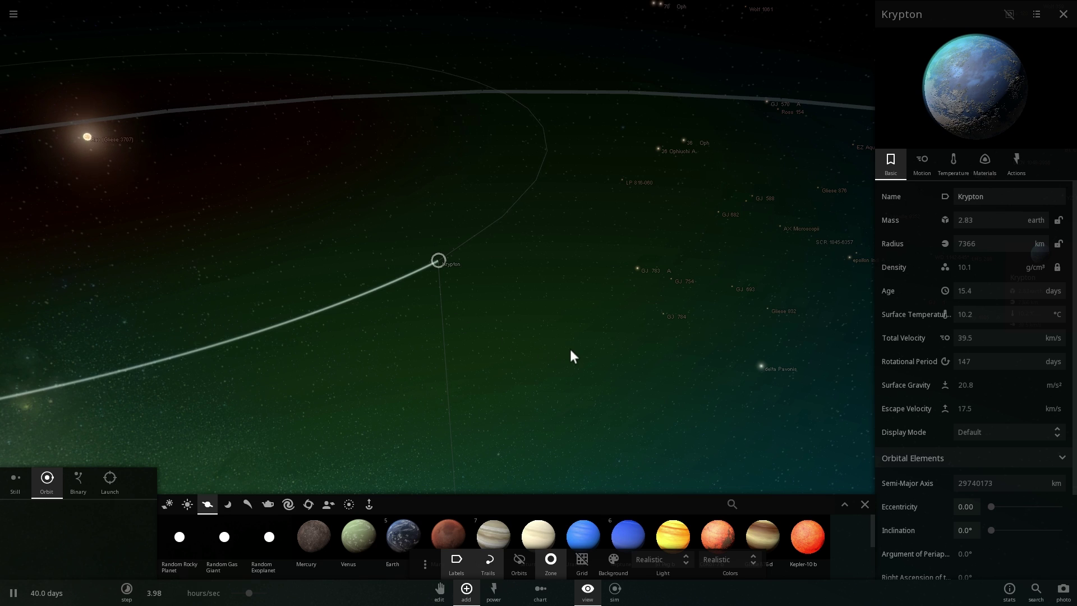
{"action": "left_click_drag", "start_coordinate": [513, 344], "coordinate": [442, 358]}
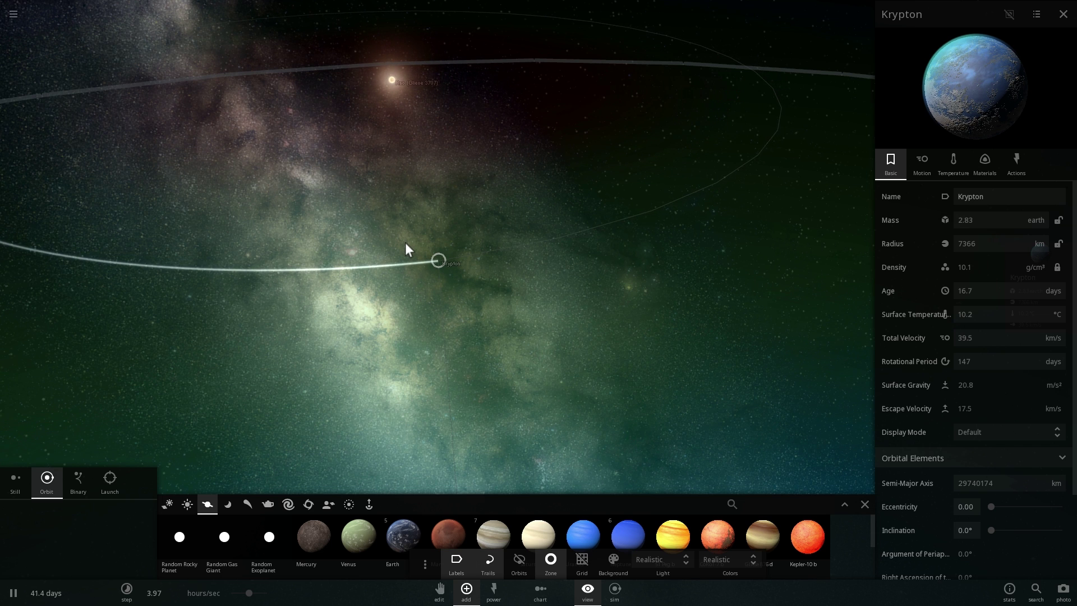
{"action": "left_click_drag", "start_coordinate": [513, 337], "coordinate": [479, 341]}
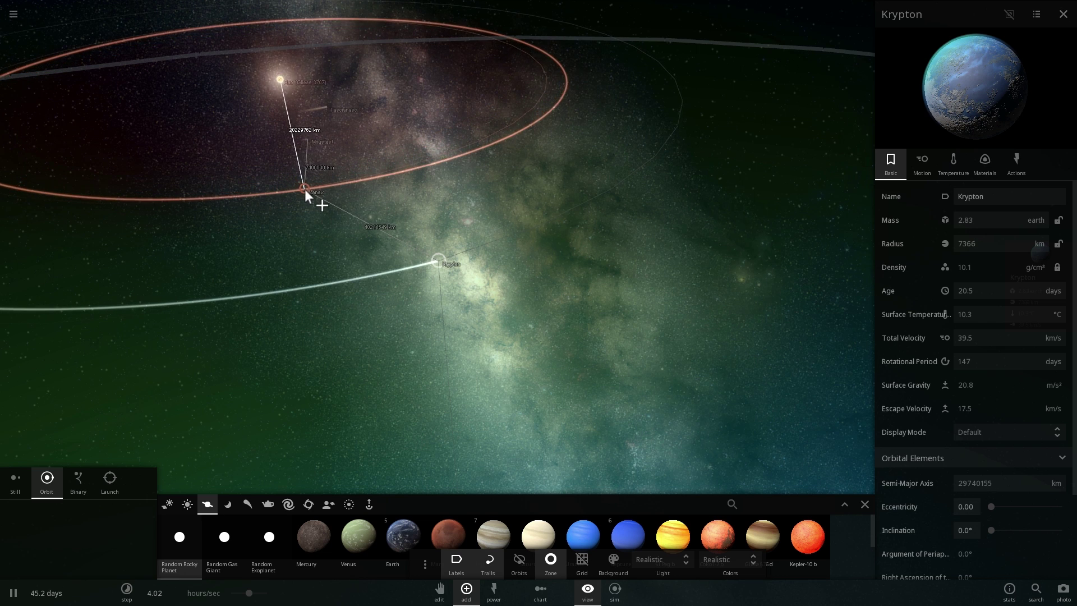
Step: Add three random rocky planets on orbits inside Krypton's, the outermost about 20.2 million km from Rao
{"action": "left_click", "coordinate": [305, 190]}
{"action": "key", "text": "Escape"}
{"action": "left_click_drag", "start_coordinate": [305, 214], "coordinate": [295, 218]}
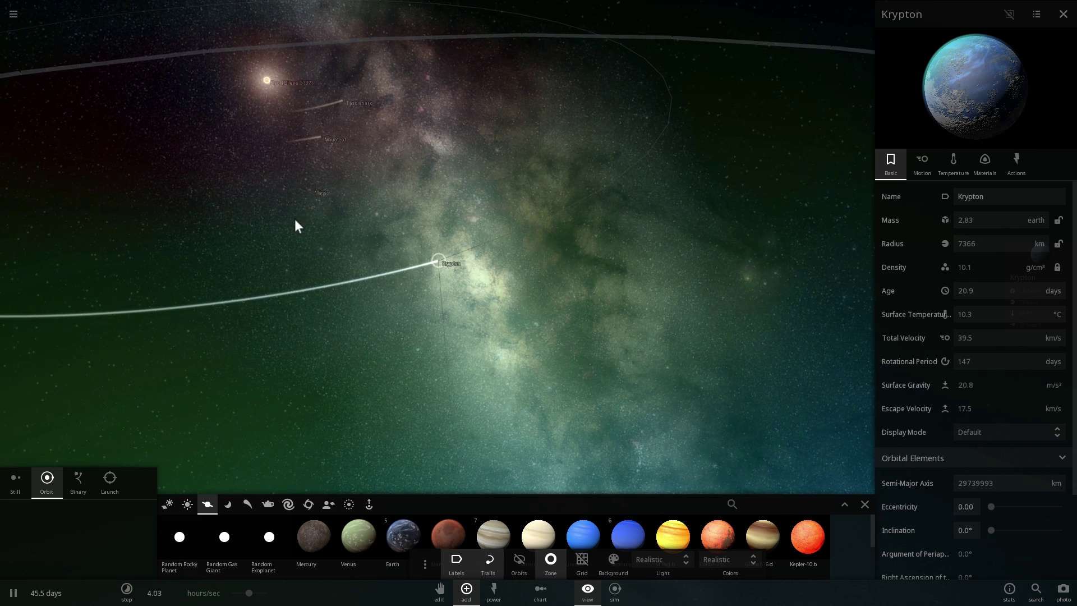
Step: Inspect the basic properties of the three inner planets Tascianasc, Mnustest and Manax
{"action": "left_click", "coordinate": [349, 101]}
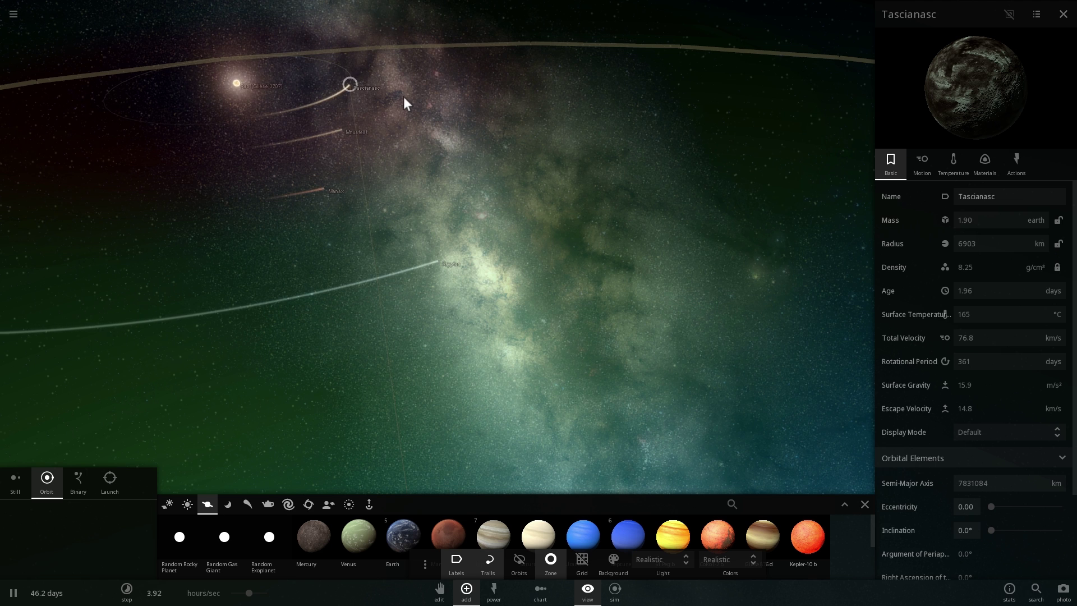
{"action": "left_click", "coordinate": [344, 128]}
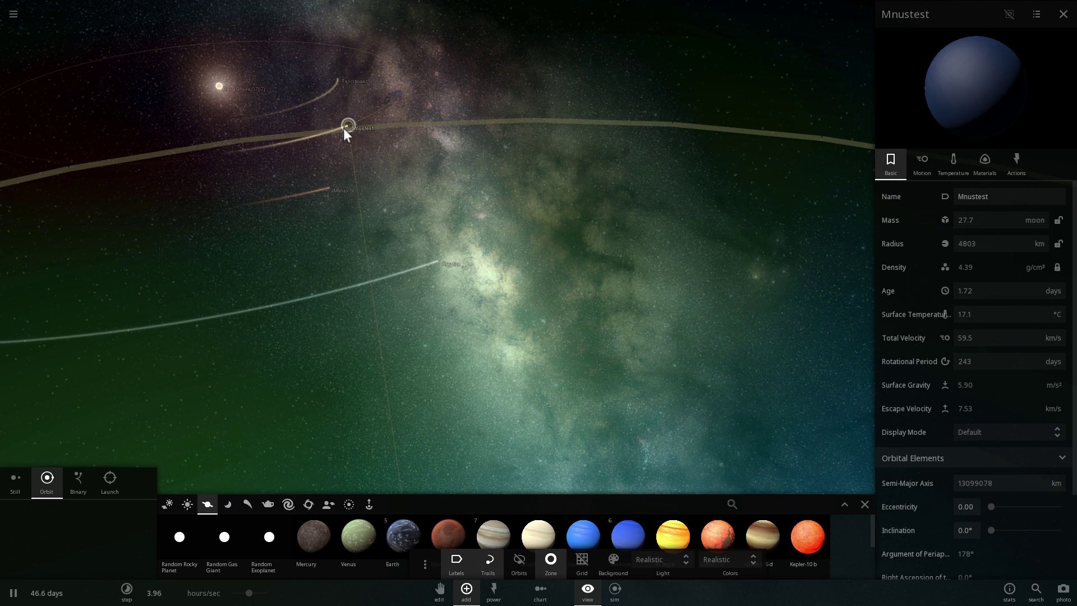
{"action": "left_click", "coordinate": [335, 190]}
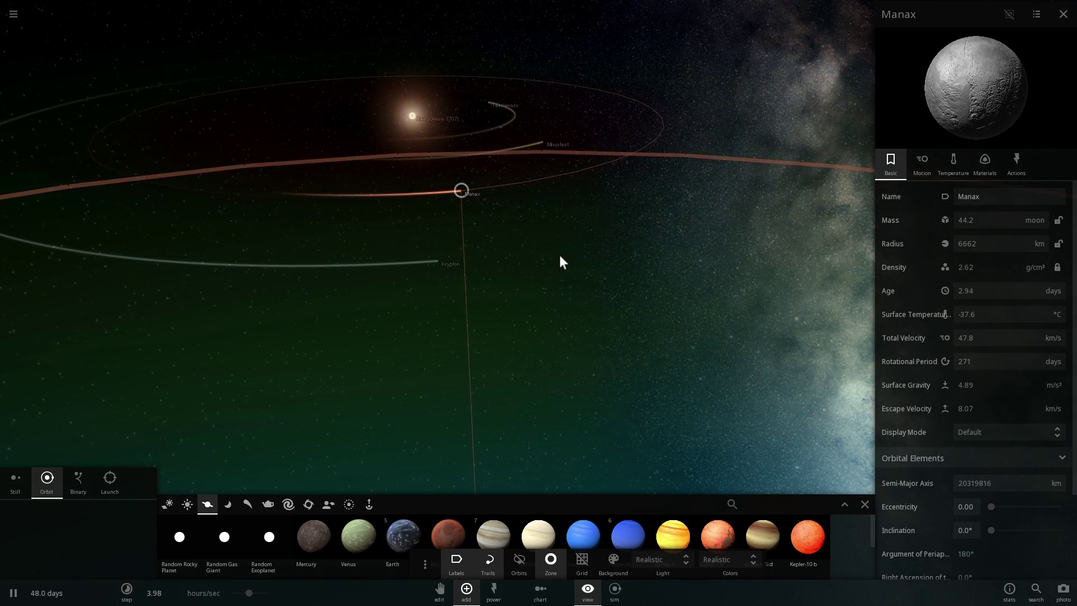
Step: Focus on Krypton and view it up close with Rao and the inner planets behind it
{"action": "double_click", "coordinate": [440, 259]}
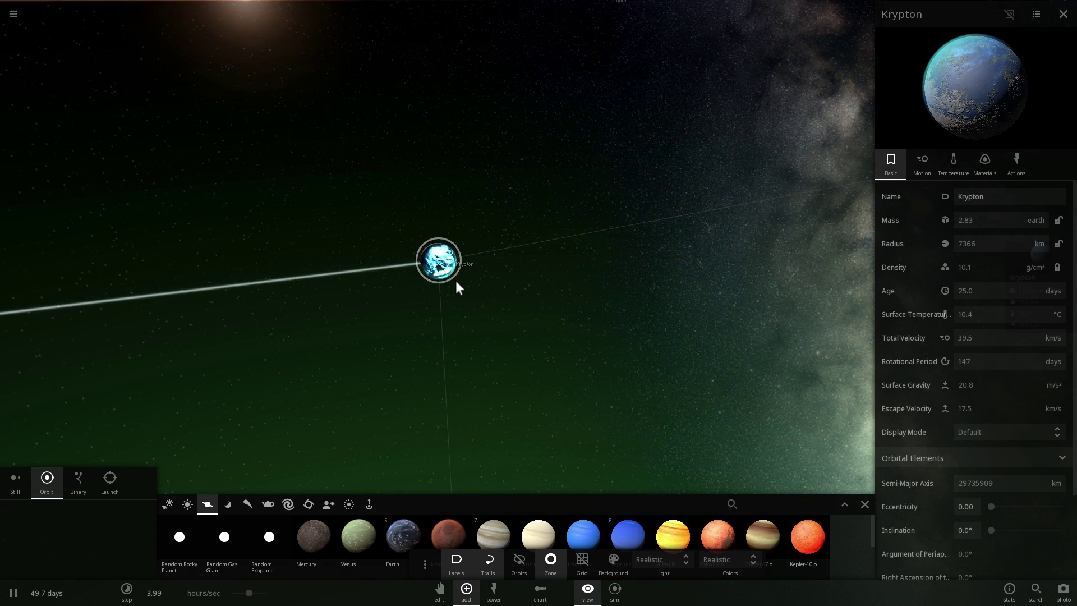
{"action": "left_click_drag", "start_coordinate": [469, 311], "coordinate": [412, 314]}
{"action": "scroll", "coordinate": [438, 312], "scroll_direction": "up", "scroll_amount": 5}
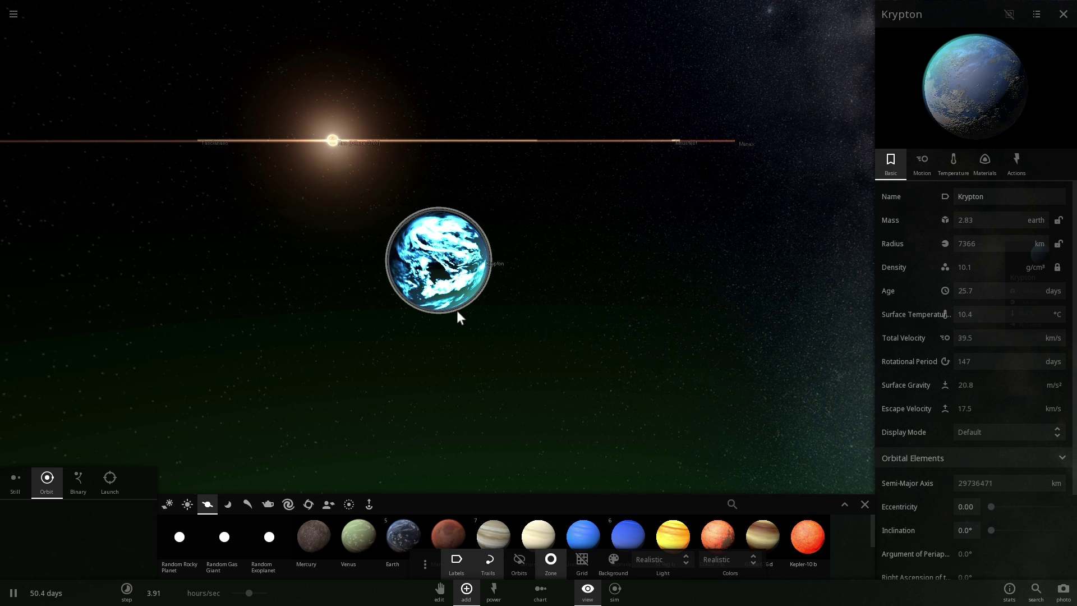
{"action": "left_click_drag", "start_coordinate": [429, 308], "coordinate": [439, 332]}
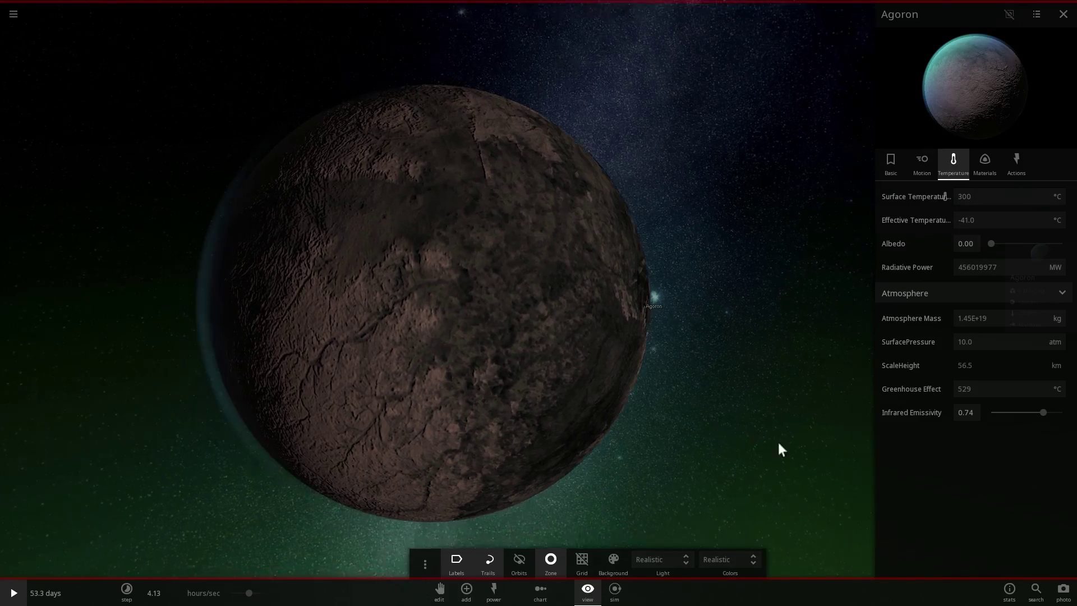
Step: Resume the simulation and examine the moon Agoron up close and together with Krypton
{"action": "left_click_drag", "start_coordinate": [779, 444], "coordinate": [782, 411]}
{"action": "scroll", "coordinate": [652, 409], "scroll_direction": "down", "scroll_amount": 5}
{"action": "left_click_drag", "start_coordinate": [643, 406], "coordinate": [752, 395]}
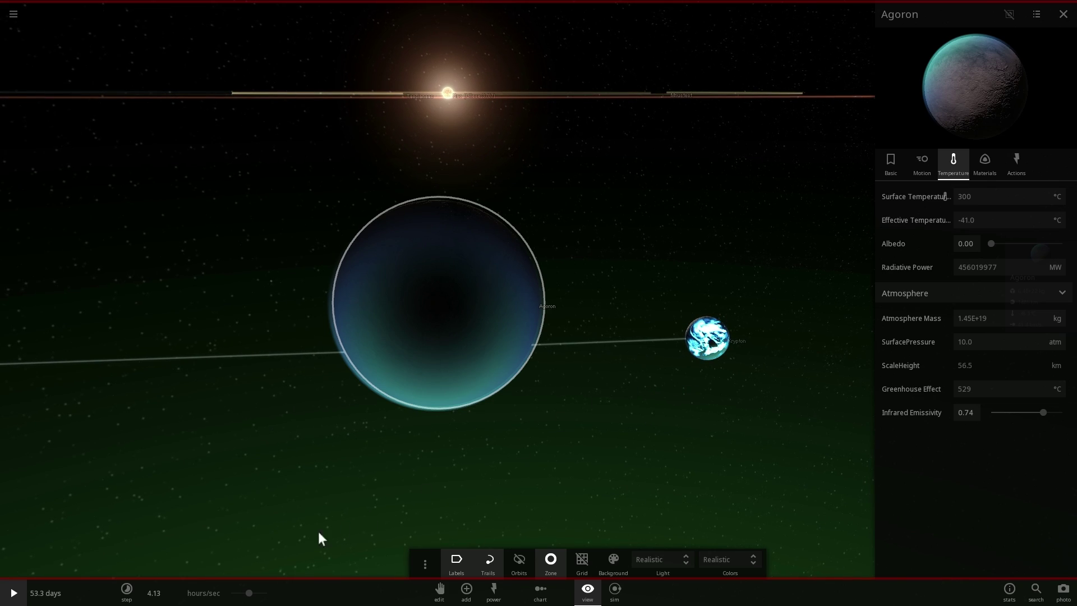
{"action": "key", "text": "space"}
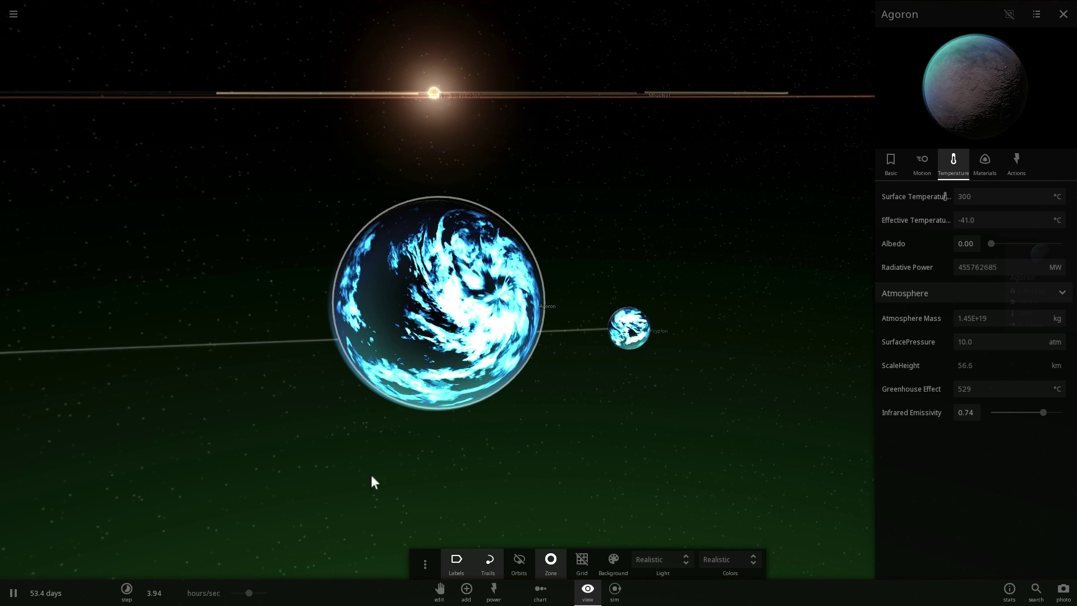
{"action": "left_click_drag", "start_coordinate": [375, 476], "coordinate": [787, 443]}
{"action": "scroll", "coordinate": [563, 406], "scroll_direction": "up", "scroll_amount": 5}
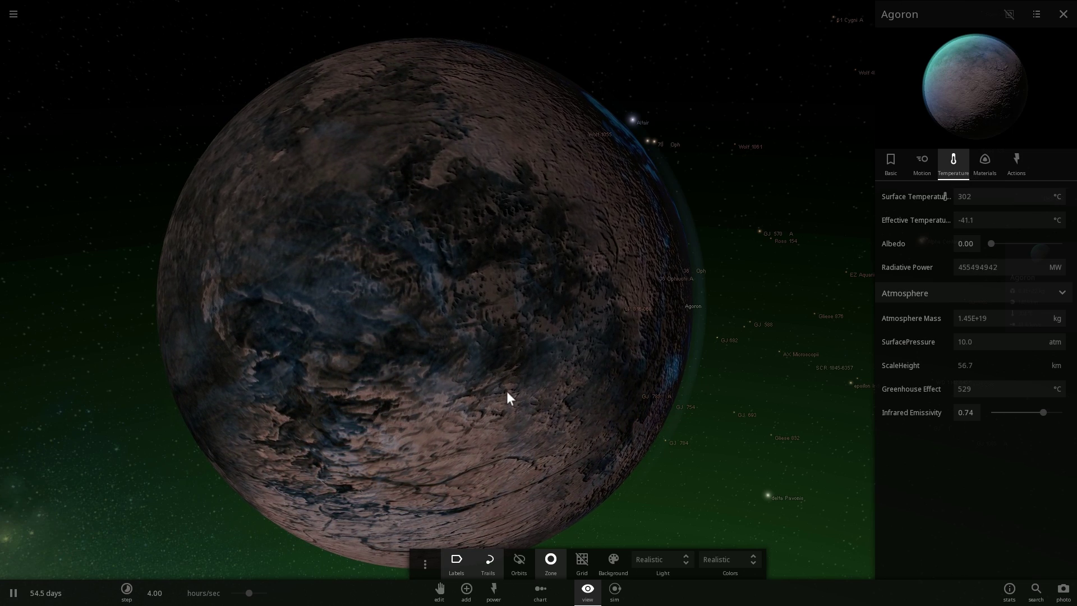
{"action": "left_click_drag", "start_coordinate": [537, 372], "coordinate": [516, 357]}
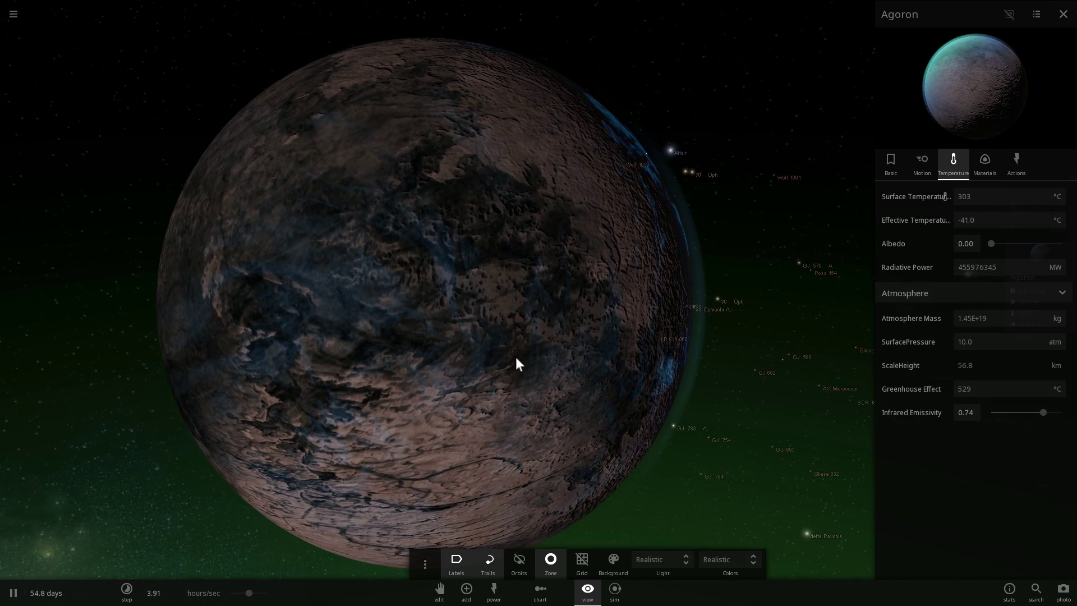
{"action": "scroll", "coordinate": [515, 353], "scroll_direction": "down", "scroll_amount": 3}
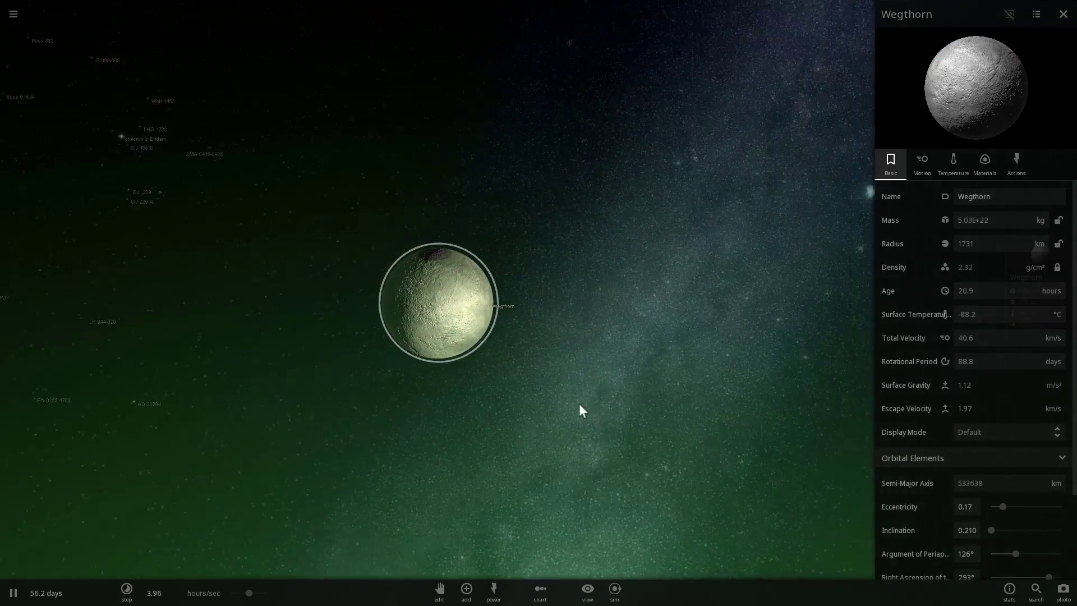
Step: Examine the moon Wegthorn from several sides and distances, including its orbital surroundings
{"action": "scroll", "coordinate": [576, 403], "scroll_direction": "up", "scroll_amount": 5}
{"action": "left_click_drag", "start_coordinate": [576, 403], "coordinate": [639, 403]}
{"action": "scroll", "coordinate": [631, 406], "scroll_direction": "down", "scroll_amount": 2}
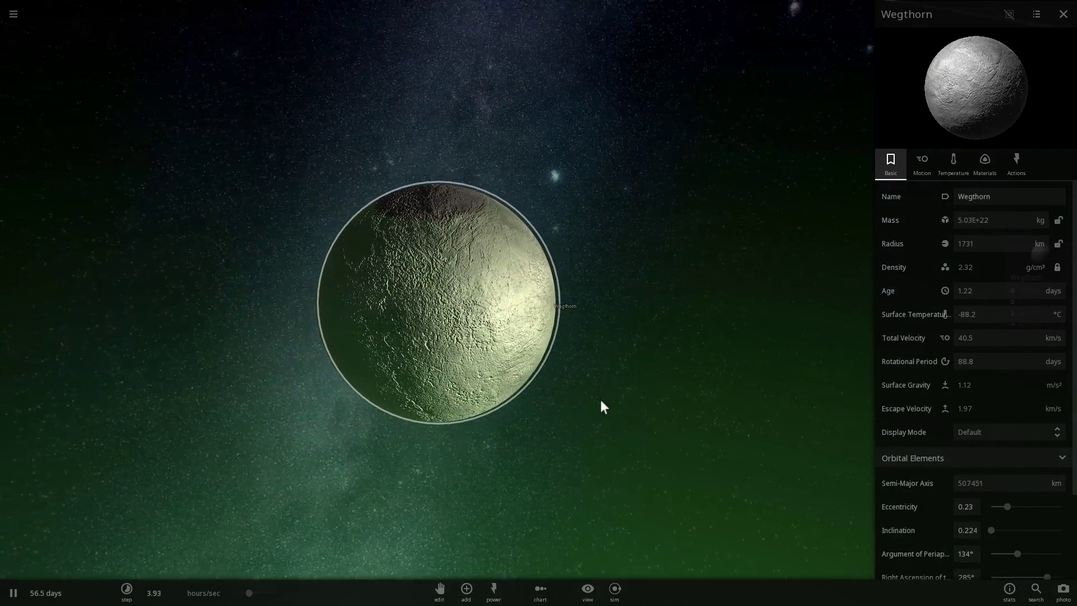
{"action": "scroll", "coordinate": [583, 396], "scroll_direction": "down", "scroll_amount": 3}
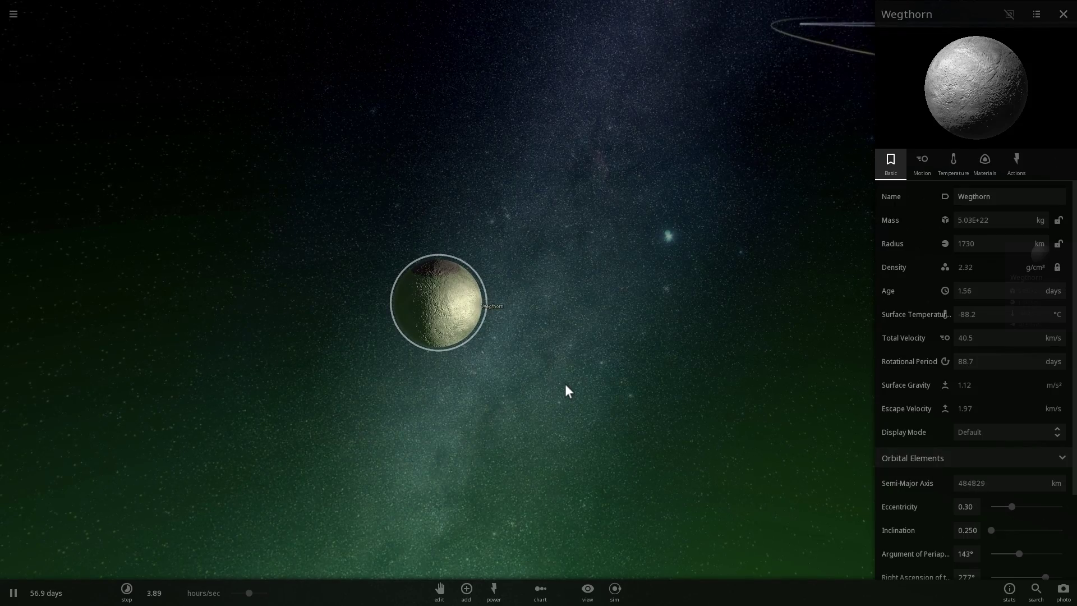
{"action": "left_click_drag", "start_coordinate": [564, 384], "coordinate": [722, 349]}
{"action": "scroll", "coordinate": [705, 361], "scroll_direction": "up", "scroll_amount": 3}
{"action": "left_click_drag", "start_coordinate": [633, 354], "coordinate": [593, 372]}
{"action": "scroll", "coordinate": [569, 359], "scroll_direction": "up", "scroll_amount": 2}
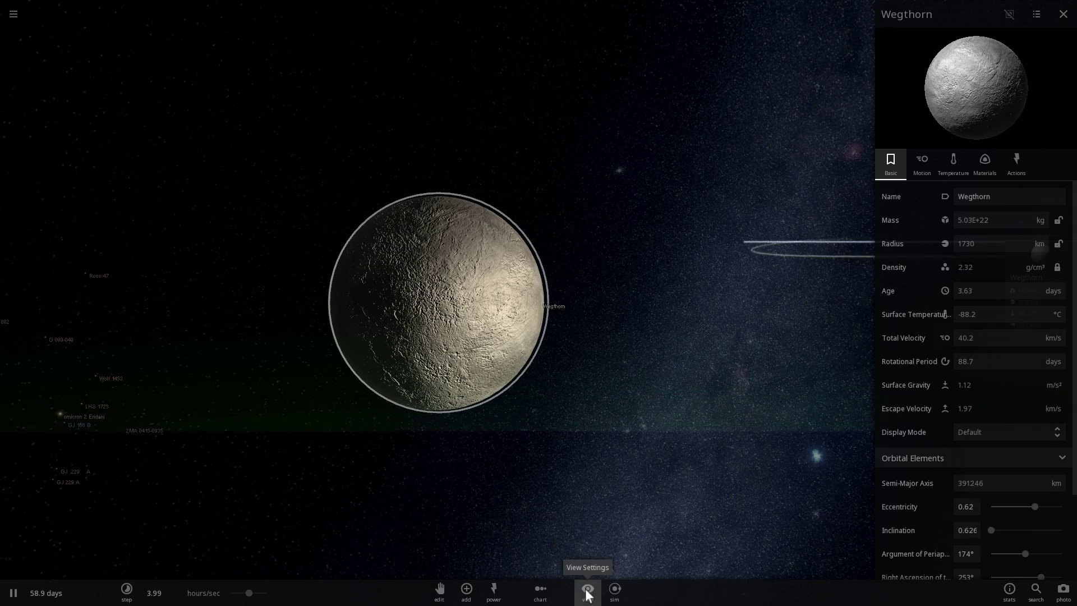
Step: Explode the moon Wegthorn with automatic velocity and follow its path beside Agoron and Krypton
{"action": "left_click", "coordinate": [494, 590]}
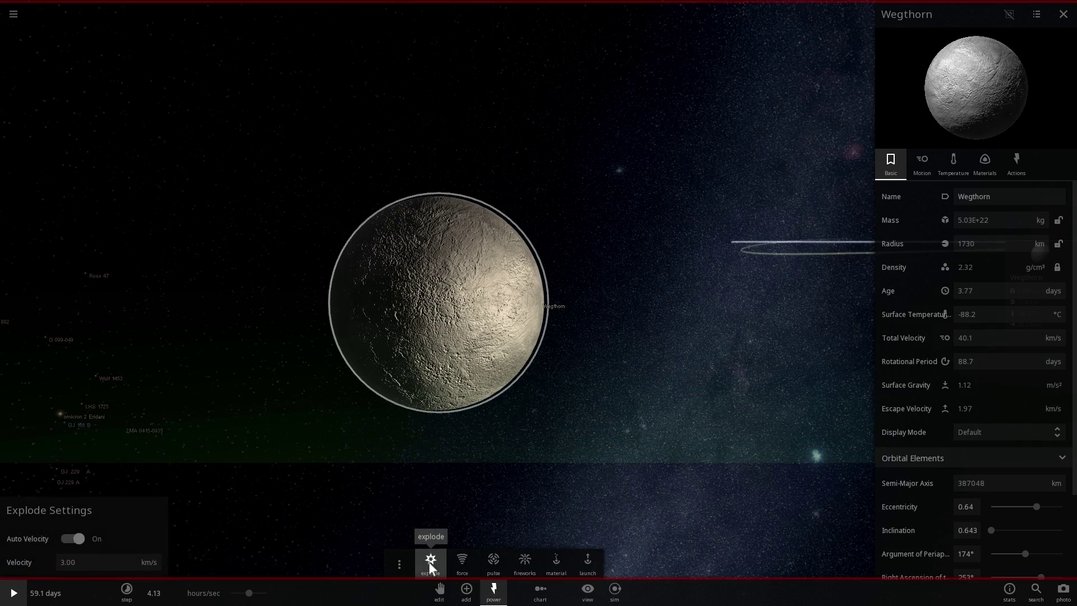
{"action": "left_click", "coordinate": [445, 311]}
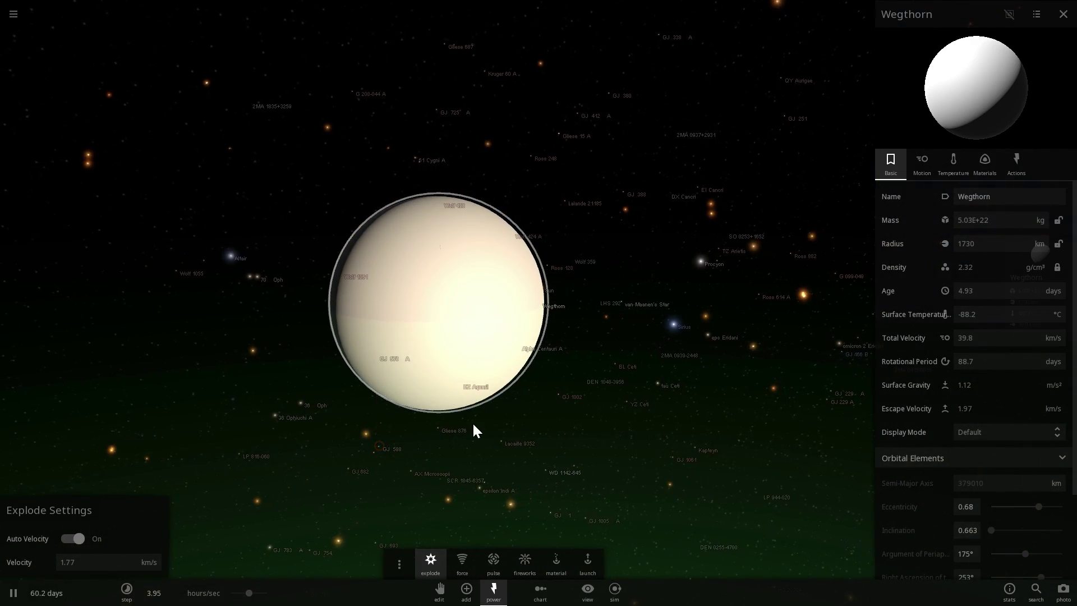
{"action": "left_click_drag", "start_coordinate": [474, 424], "coordinate": [563, 443]}
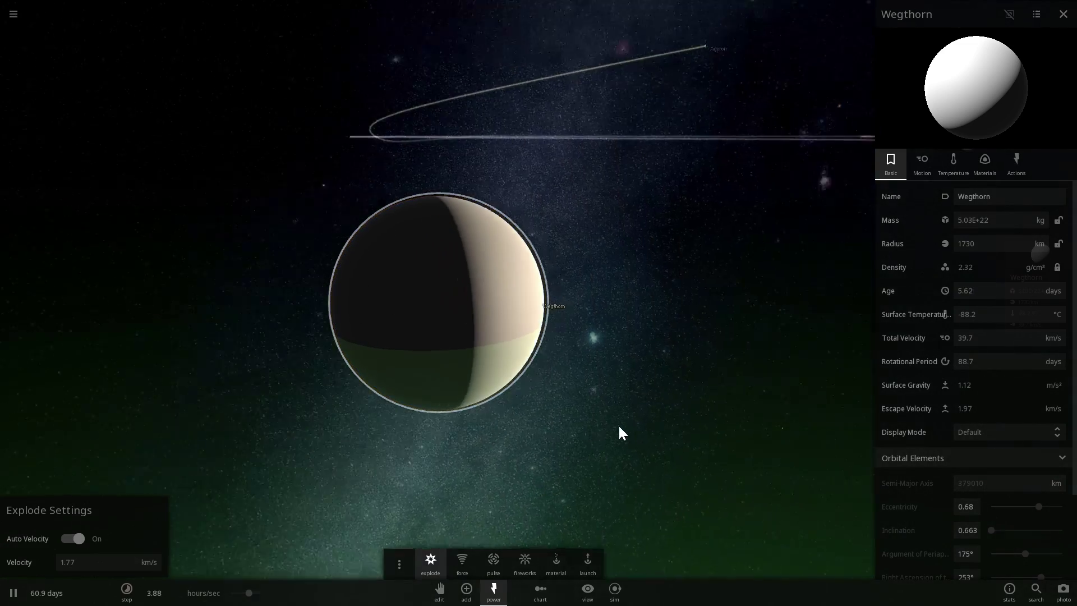
{"action": "scroll", "coordinate": [577, 419], "scroll_direction": "down", "scroll_amount": 6}
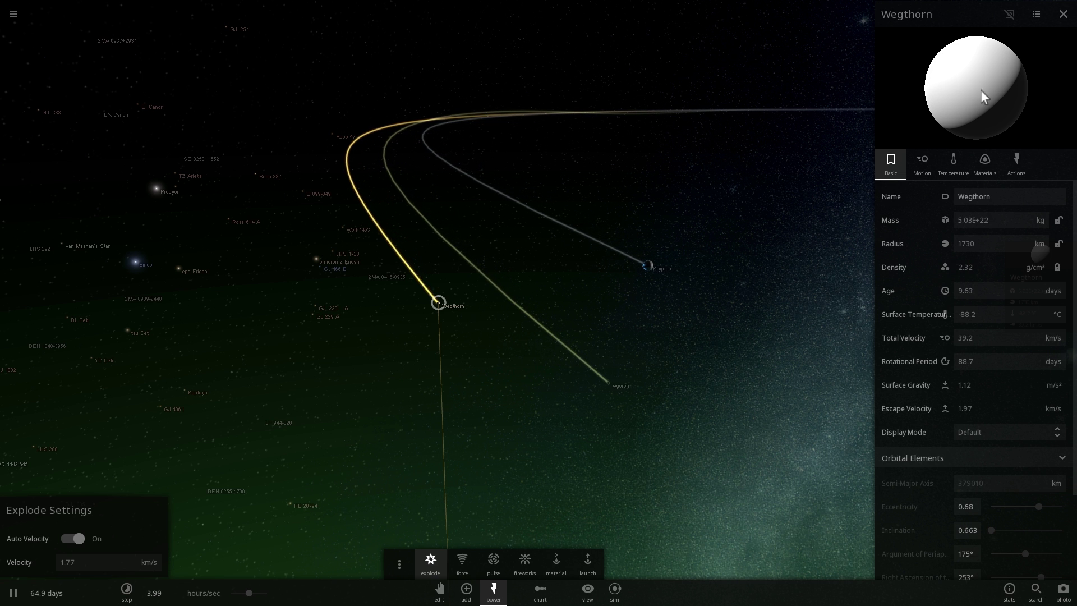
Step: View Wegthorn's path beside Agoron and Krypton from another angle, with closer and wider views of the surroundings
{"action": "left_click_drag", "start_coordinate": [697, 356], "coordinate": [664, 345]}
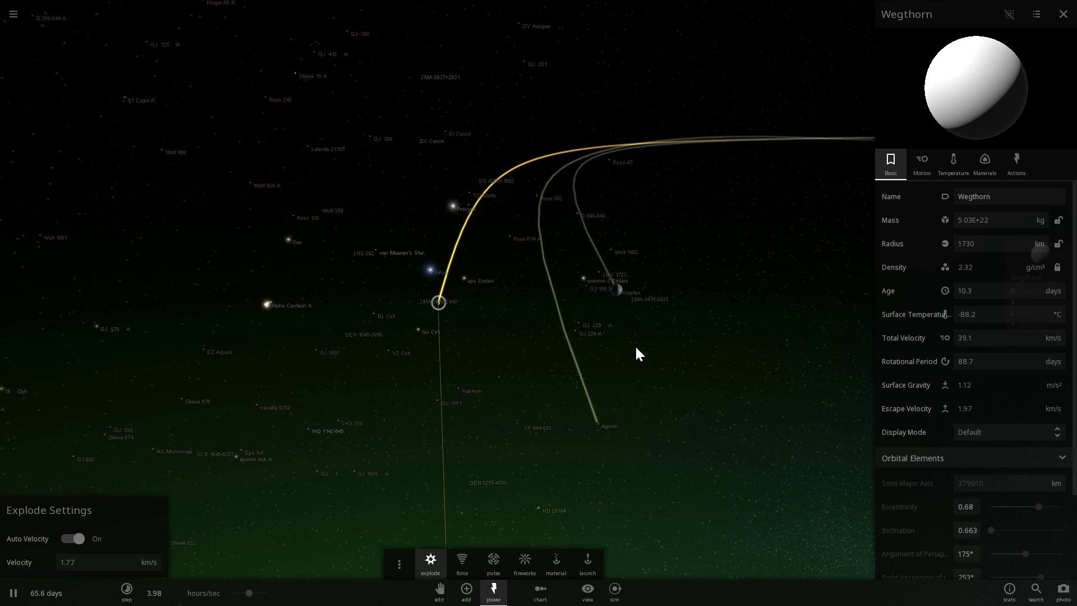
{"action": "scroll", "coordinate": [465, 278], "scroll_direction": "up", "scroll_amount": 6}
{"action": "scroll", "coordinate": [516, 318], "scroll_direction": "down", "scroll_amount": 4}
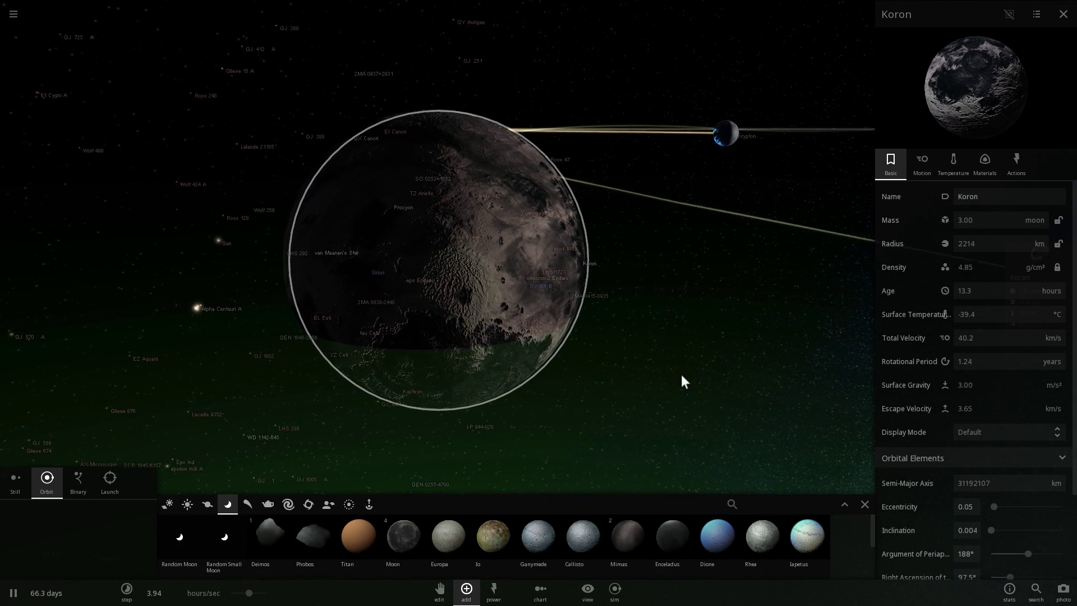
Step: Put away the object library and examine the moon Koron from several sides and distances with Krypton in the background
{"action": "left_click", "coordinate": [865, 504]}
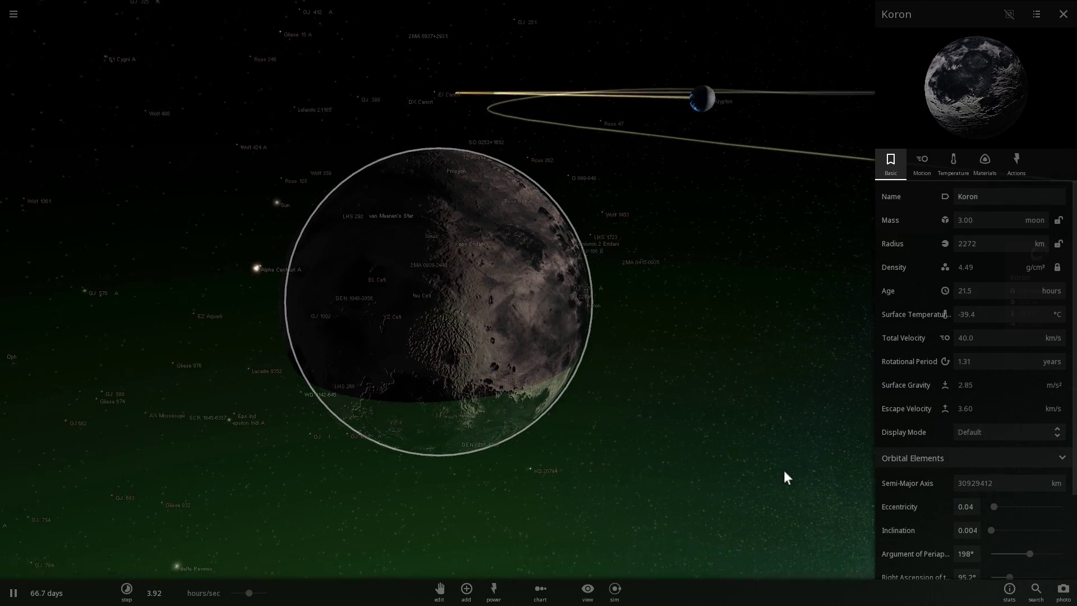
{"action": "scroll", "coordinate": [783, 470], "scroll_direction": "down", "scroll_amount": 5}
{"action": "left_click_drag", "start_coordinate": [698, 435], "coordinate": [651, 405]}
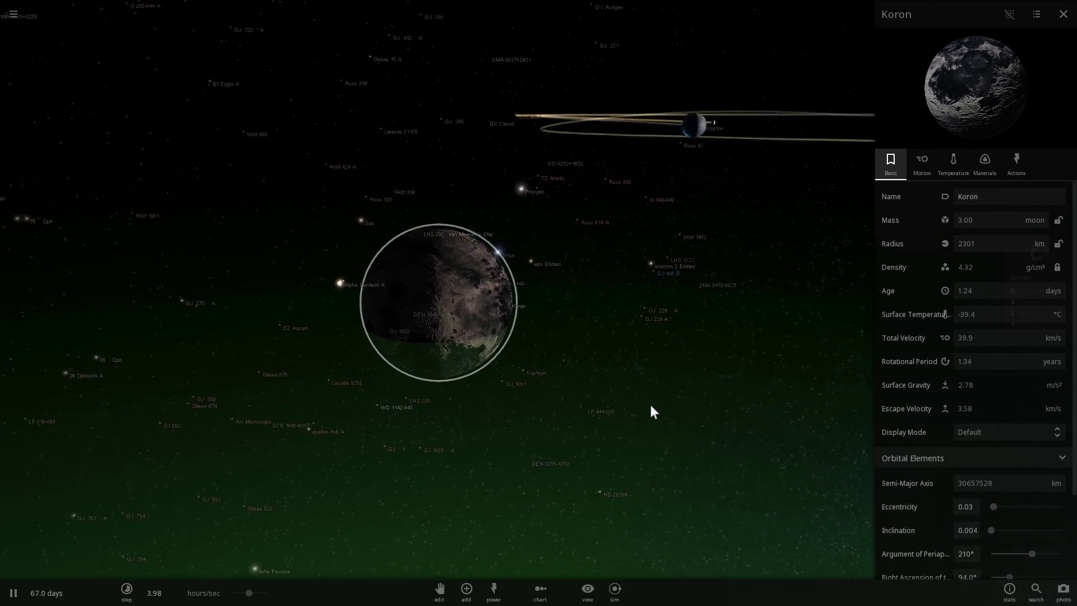
{"action": "scroll", "coordinate": [651, 405], "scroll_direction": "down", "scroll_amount": 3}
{"action": "left_click_drag", "start_coordinate": [553, 359], "coordinate": [671, 368]}
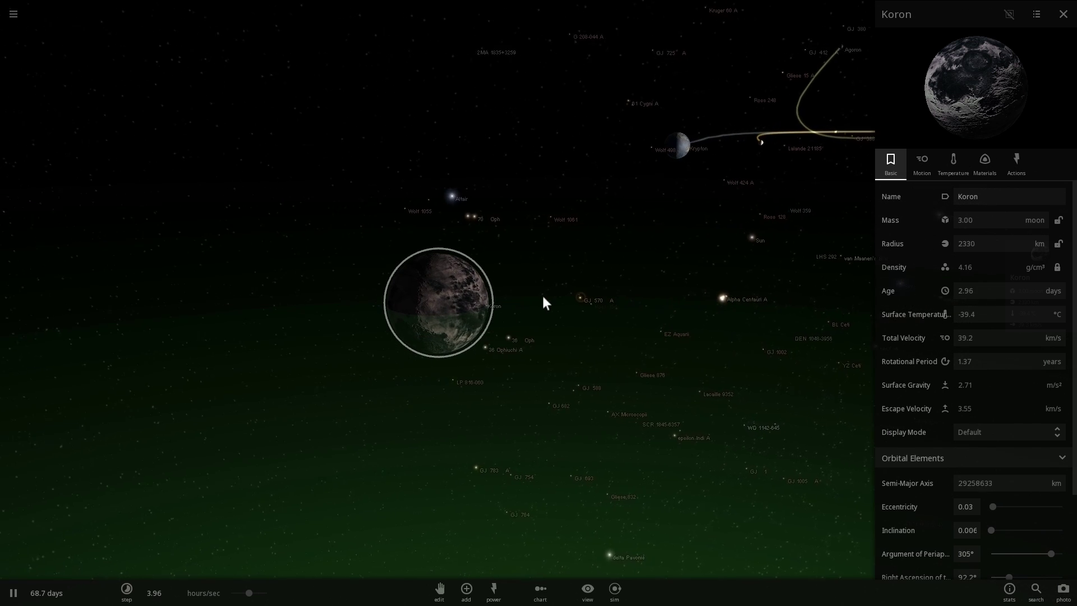
{"action": "scroll", "coordinate": [546, 302], "scroll_direction": "down", "scroll_amount": 4}
{"action": "left_click_drag", "start_coordinate": [538, 312], "coordinate": [543, 363]}
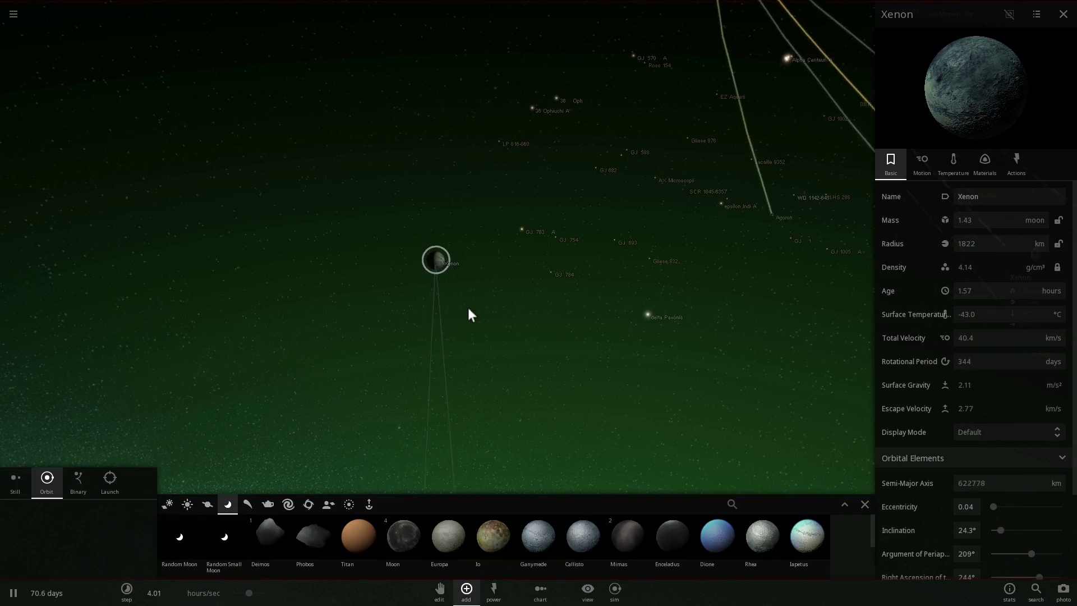
Step: Examine the moon Xenon up close on its dark and lit sides
{"action": "scroll", "coordinate": [468, 308], "scroll_direction": "up", "scroll_amount": 5}
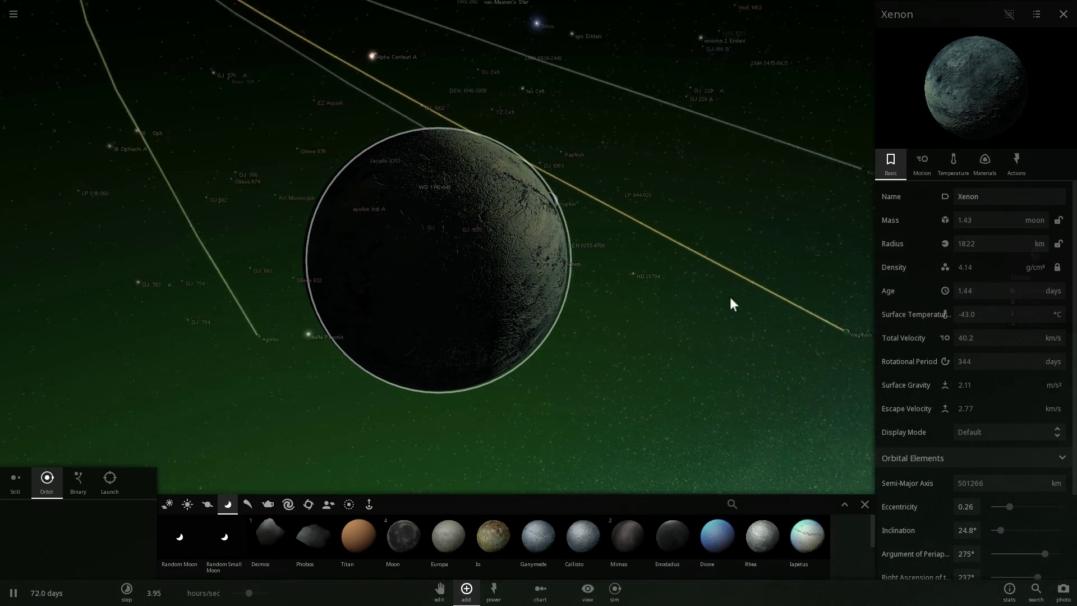
{"action": "scroll", "coordinate": [661, 297], "scroll_direction": "up", "scroll_amount": 3}
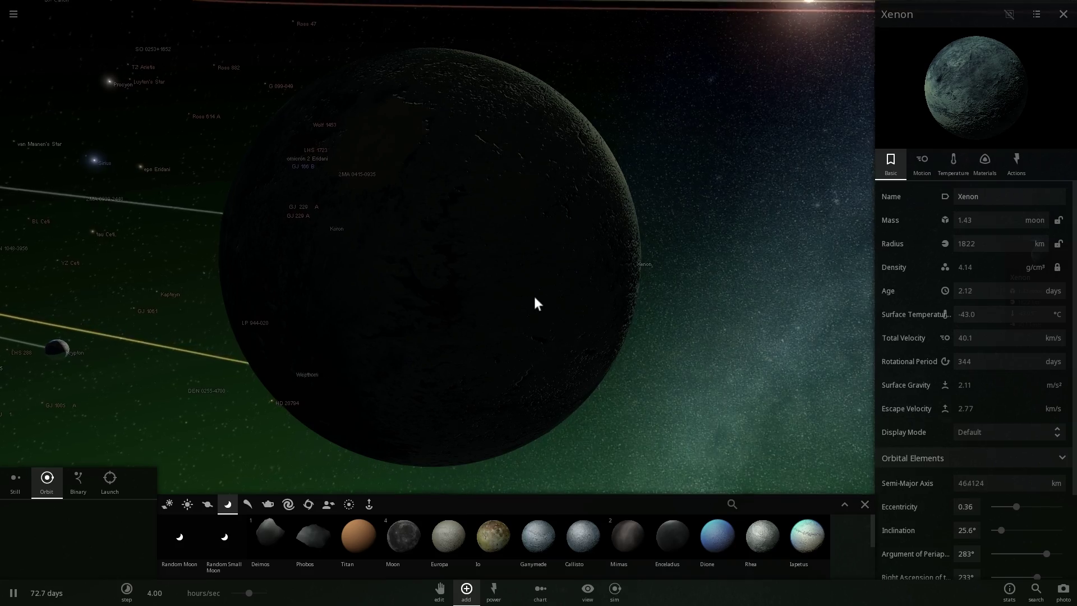
{"action": "mouse_move", "coordinate": [535, 295]}
{"action": "left_mouse_down"}
{"action": "mouse_move", "coordinate": [360, 288]}
{"action": "mouse_move", "coordinate": [530, 278]}
{"action": "left_mouse_up"}
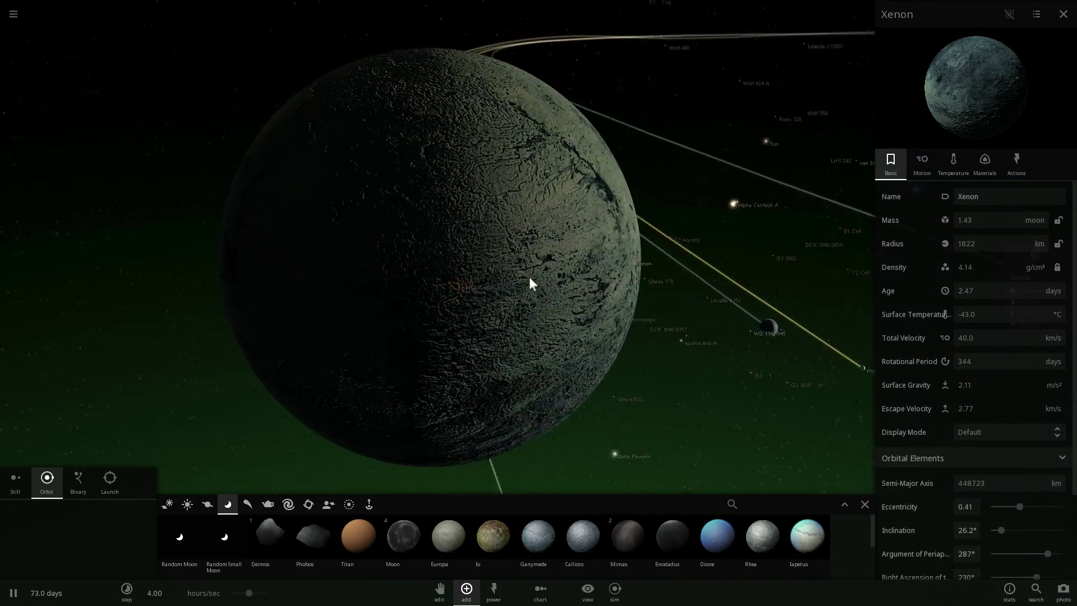
{"action": "left_click_drag", "start_coordinate": [566, 222], "coordinate": [510, 235]}
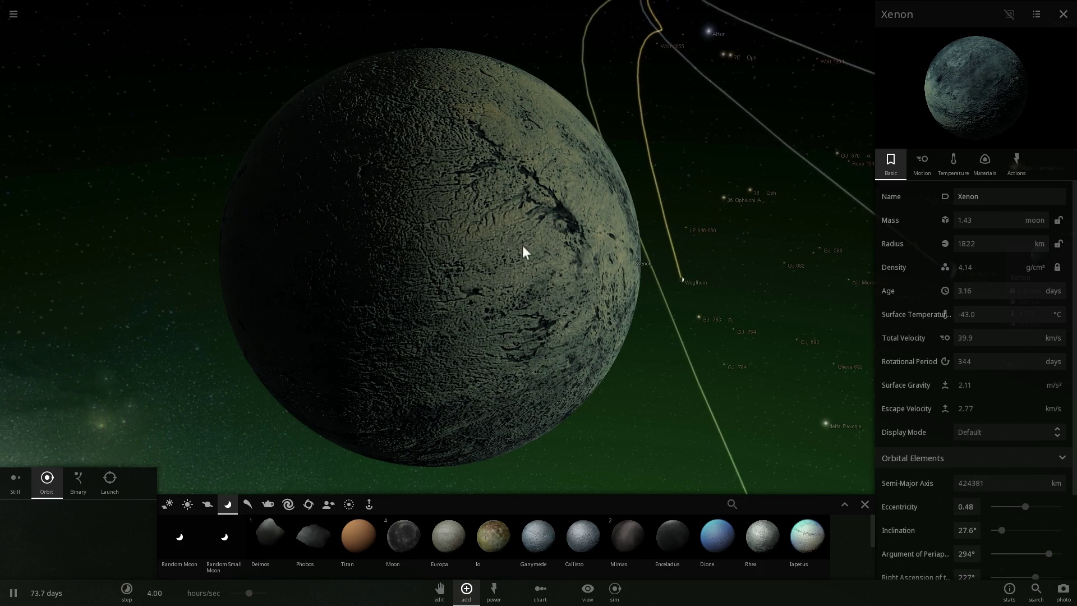
{"action": "left_click_drag", "start_coordinate": [550, 265], "coordinate": [488, 260]}
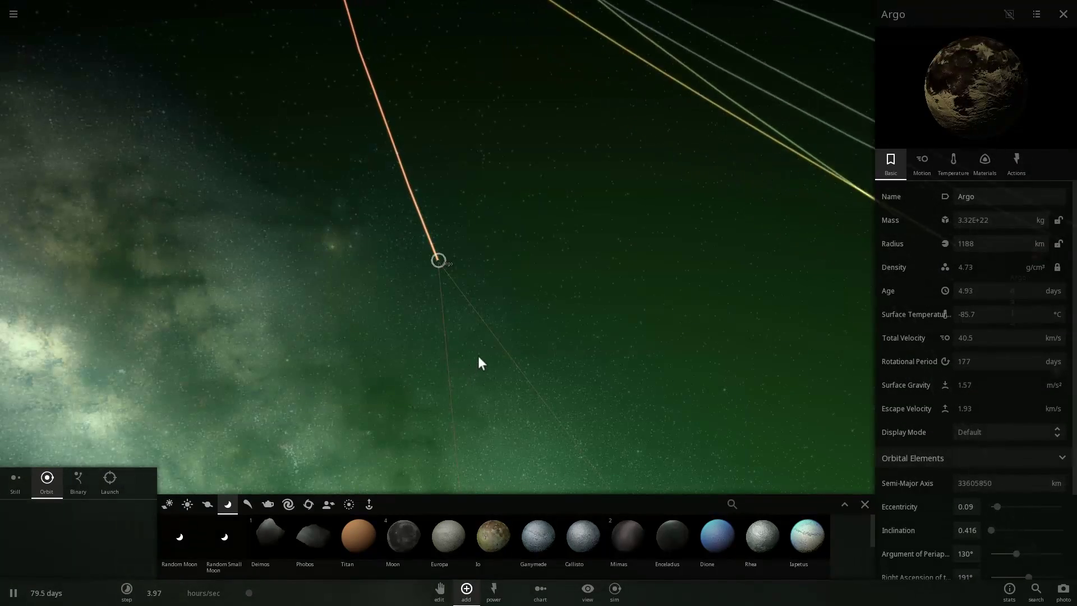
Step: Examine the moon Argo from several sides, including its surface detail and its orbital path
{"action": "left_click_drag", "start_coordinate": [510, 359], "coordinate": [444, 257]}
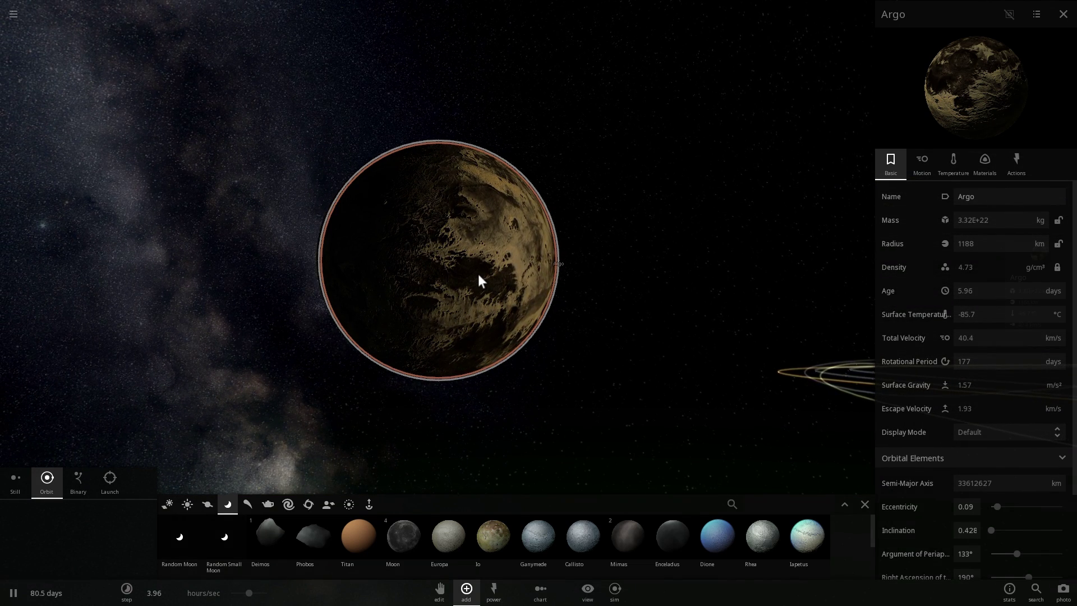
{"action": "left_click_drag", "start_coordinate": [492, 280], "coordinate": [626, 309]}
{"action": "scroll", "coordinate": [432, 278], "scroll_direction": "up", "scroll_amount": 3}
{"action": "scroll", "coordinate": [483, 311], "scroll_direction": "up", "scroll_amount": 4}
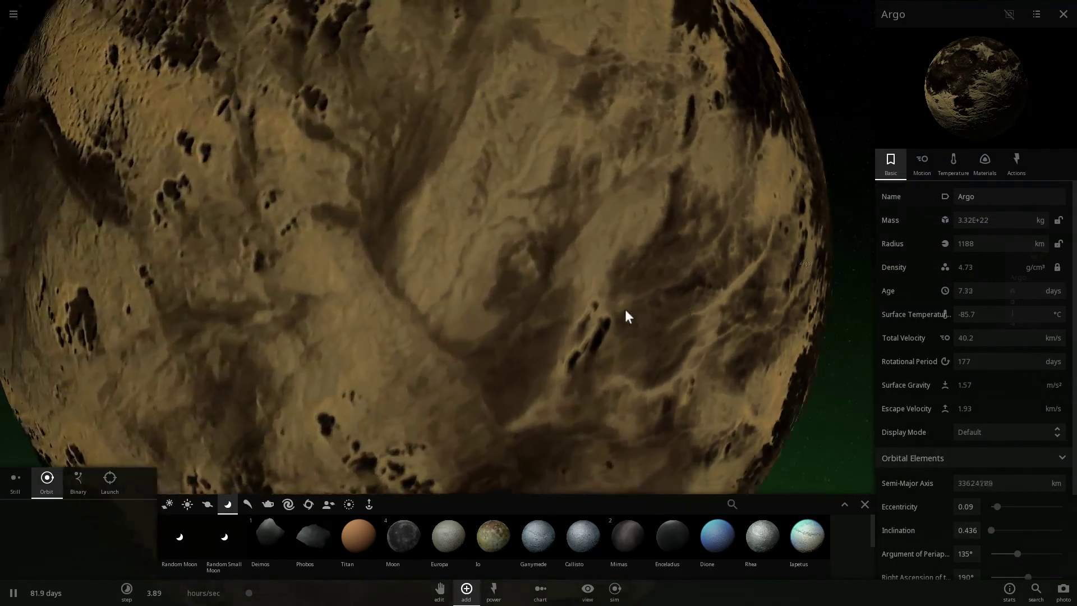
{"action": "scroll", "coordinate": [624, 310], "scroll_direction": "down", "scroll_amount": 4}
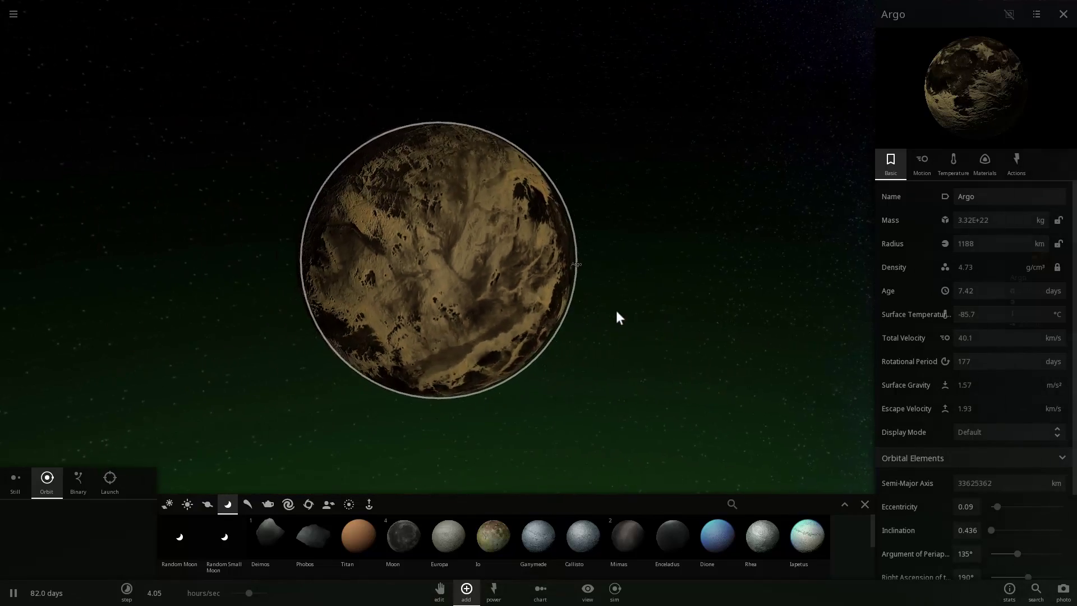
{"action": "scroll", "coordinate": [612, 314], "scroll_direction": "down", "scroll_amount": 6}
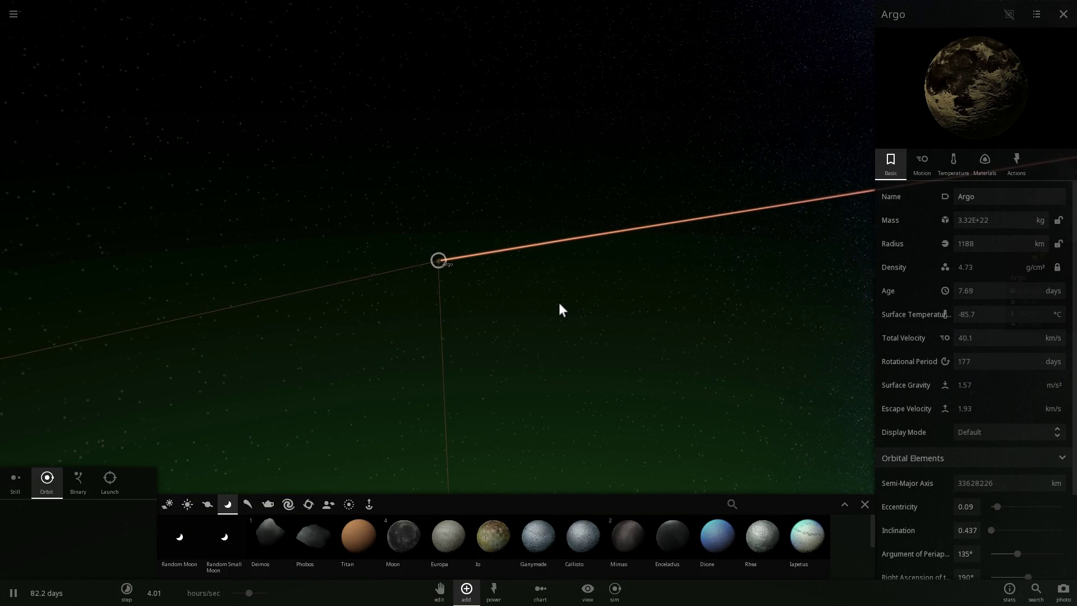
Step: Add a random rocky planet orbiting Rao at about 40.1 million km, just outside Krypton's orbit, and name it Dheron
{"action": "left_click_drag", "start_coordinate": [538, 317], "coordinate": [652, 351]}
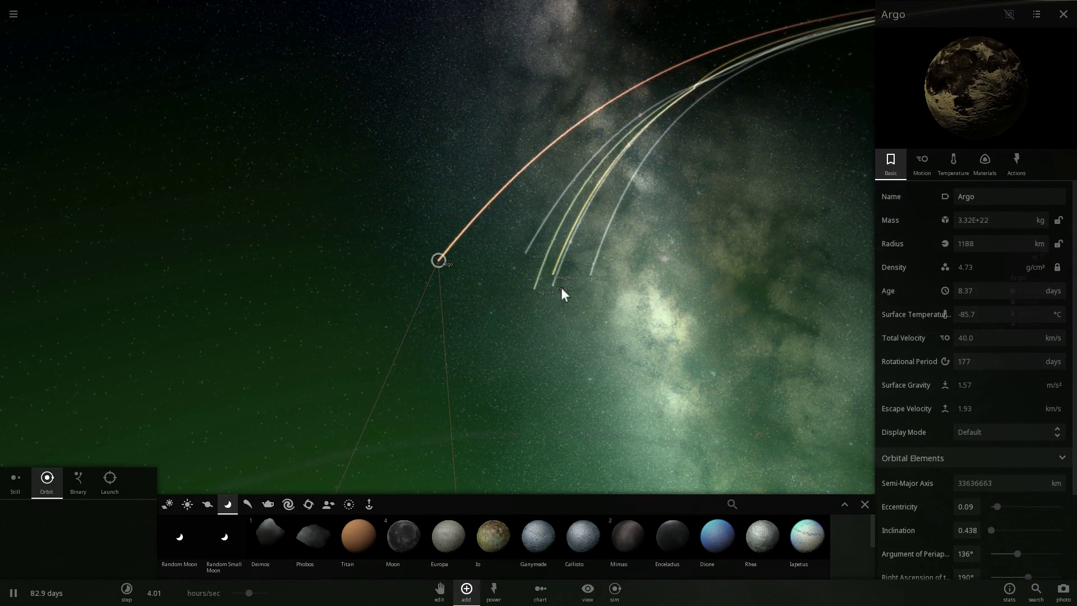
{"action": "left_click", "coordinate": [207, 504]}
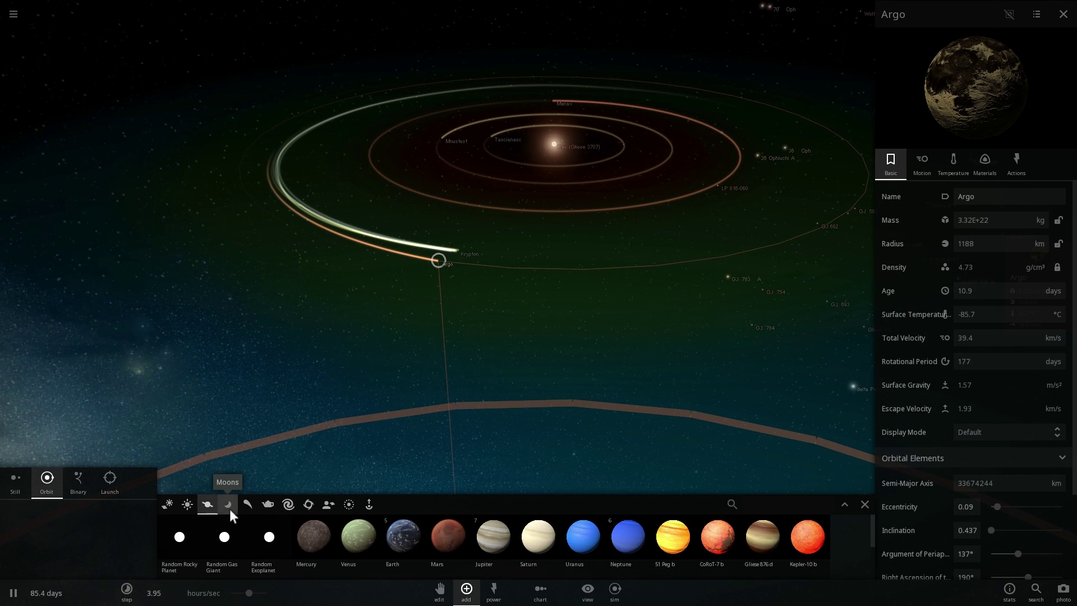
{"action": "left_click", "coordinate": [185, 538]}
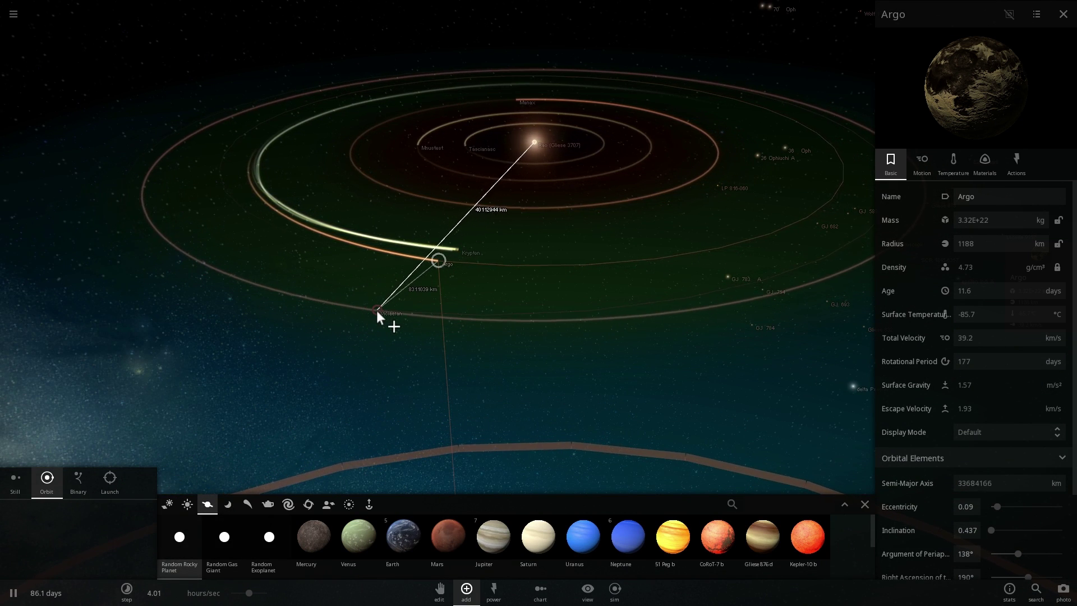
{"action": "left_click", "coordinate": [376, 311]}
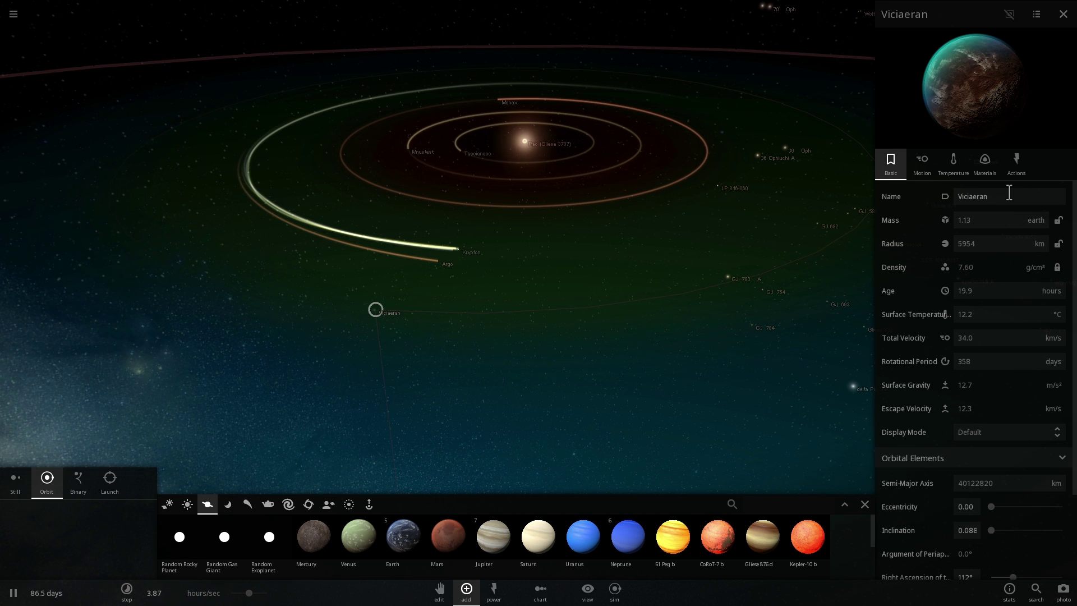
{"action": "type", "text": "Dheron"}
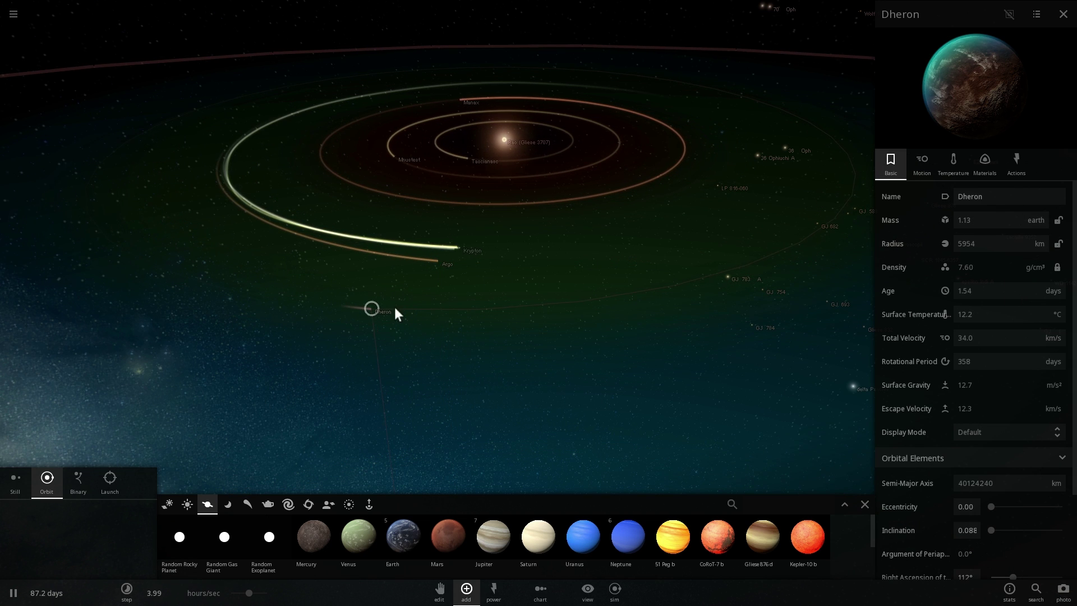
Step: Focus on the planet Dheron and examine its night and day sides up close
{"action": "double_click", "coordinate": [359, 310]}
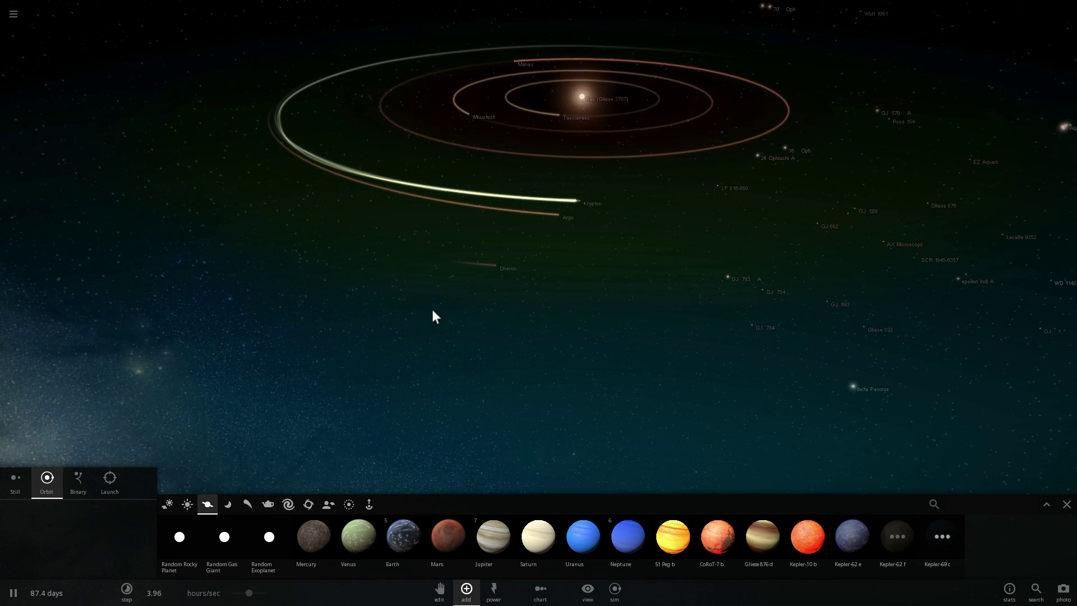
{"action": "left_click", "coordinate": [541, 262]}
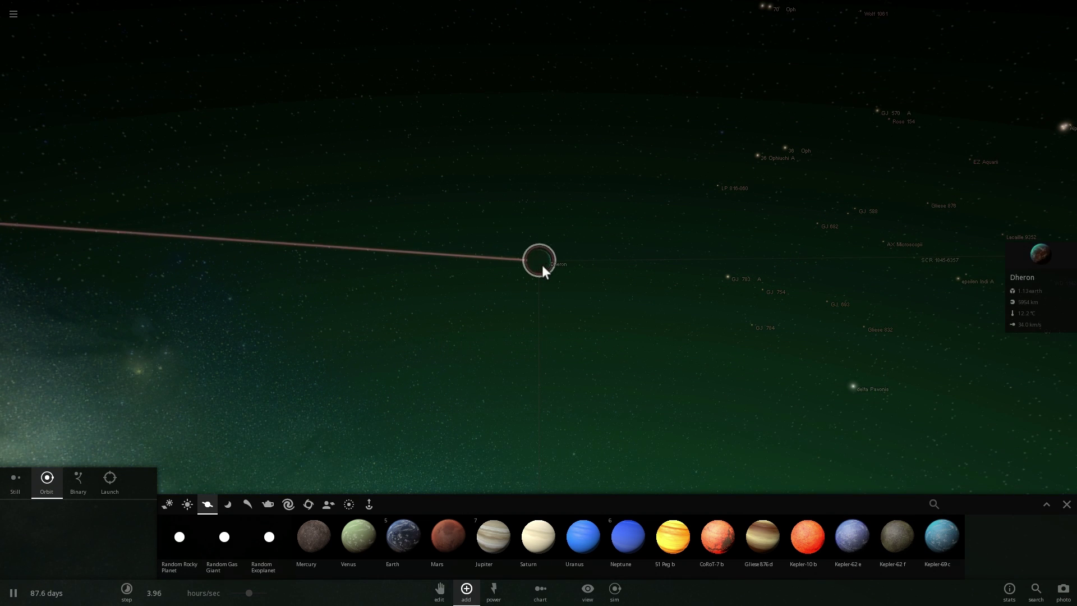
{"action": "scroll", "coordinate": [556, 289], "scroll_direction": "up", "scroll_amount": 6}
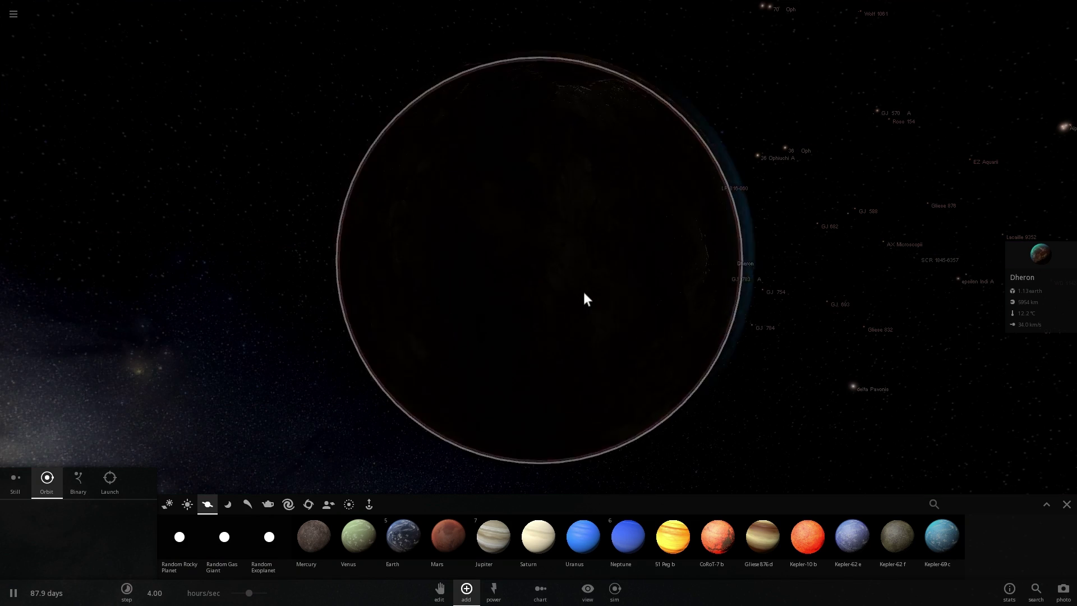
{"action": "scroll", "coordinate": [583, 294], "scroll_direction": "down", "scroll_amount": 2}
{"action": "left_click_drag", "start_coordinate": [581, 296], "coordinate": [449, 289]}
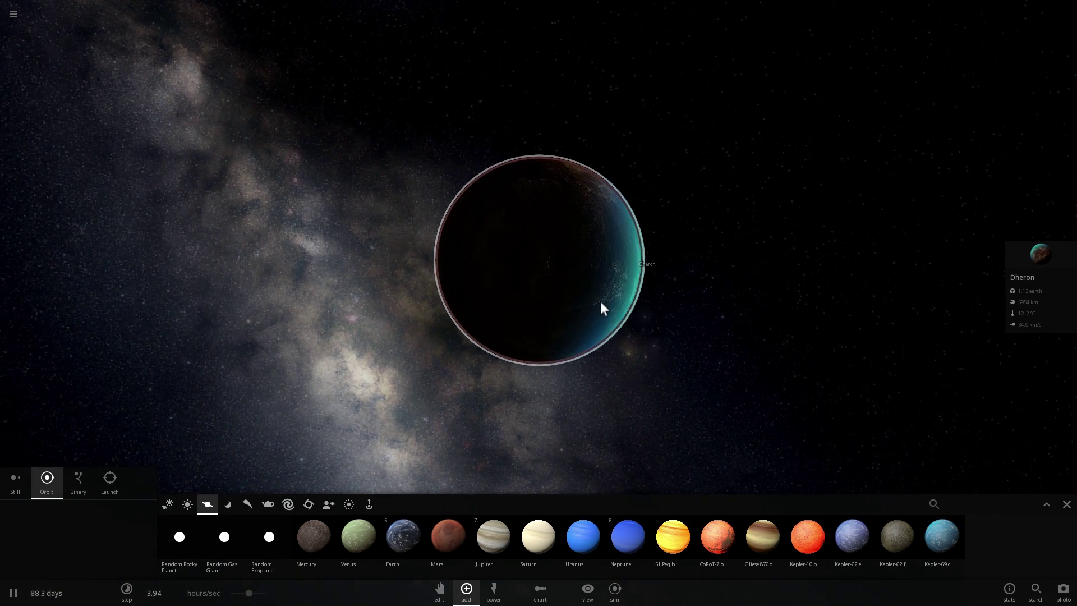
{"action": "mouse_move", "coordinate": [601, 302]}
{"action": "left_mouse_down"}
{"action": "mouse_move", "coordinate": [446, 300]}
{"action": "mouse_move", "coordinate": [606, 310]}
{"action": "left_mouse_up"}
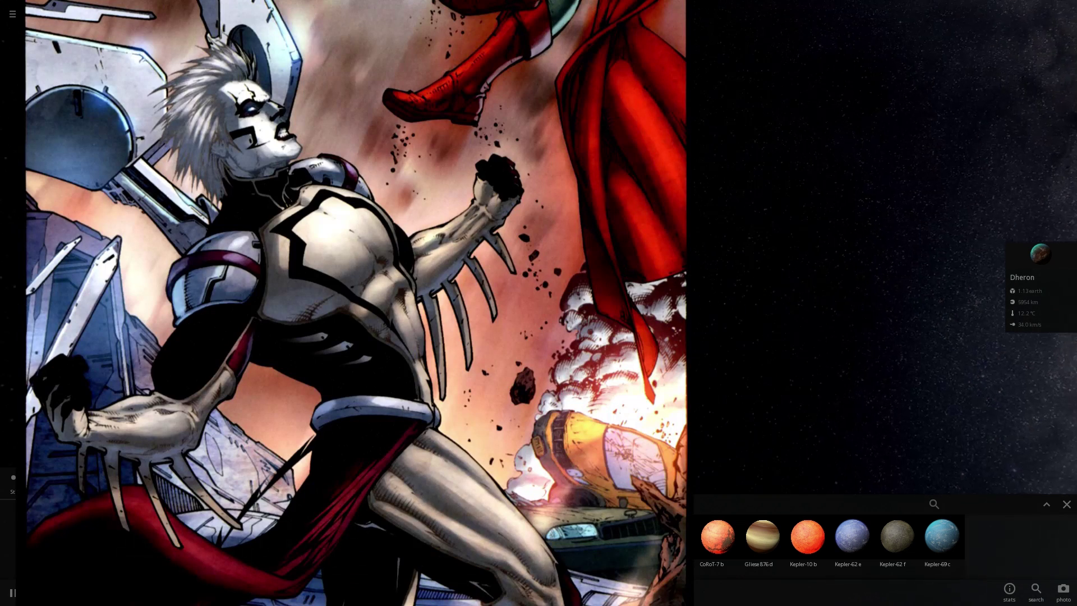
{"action": "left_click_drag", "start_coordinate": [606, 311], "coordinate": [657, 310]}
{"action": "scroll", "coordinate": [606, 303], "scroll_direction": "up", "scroll_amount": 2}
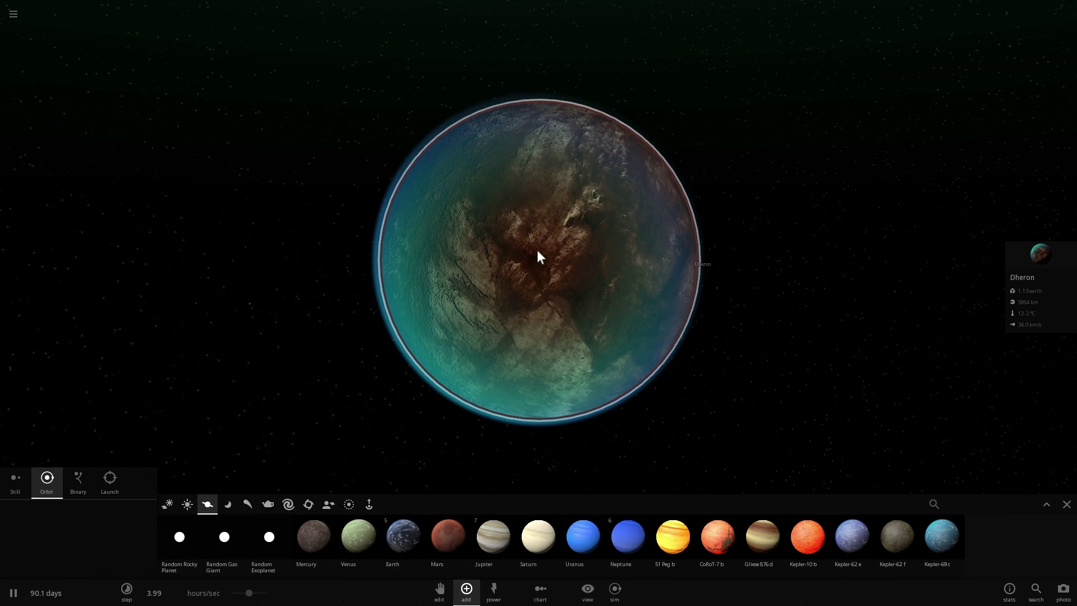
Step: Add a random rocky planet orbiting Rao at about 47.2 million km, outside Dheron's orbit, and name it Thoron
{"action": "left_click_drag", "start_coordinate": [537, 250], "coordinate": [678, 311]}
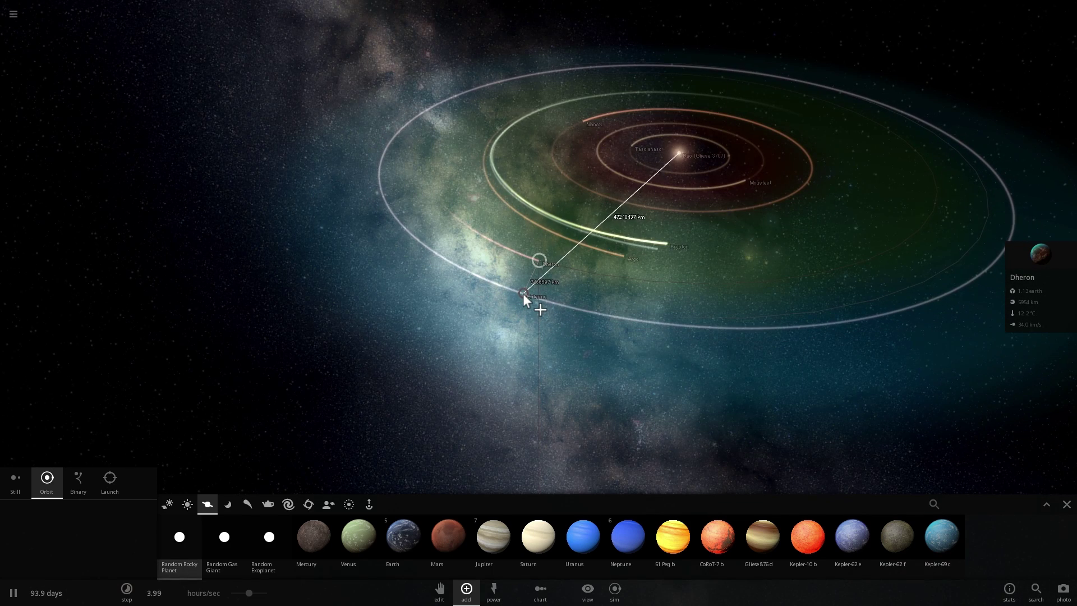
{"action": "left_click", "coordinate": [1024, 250]}
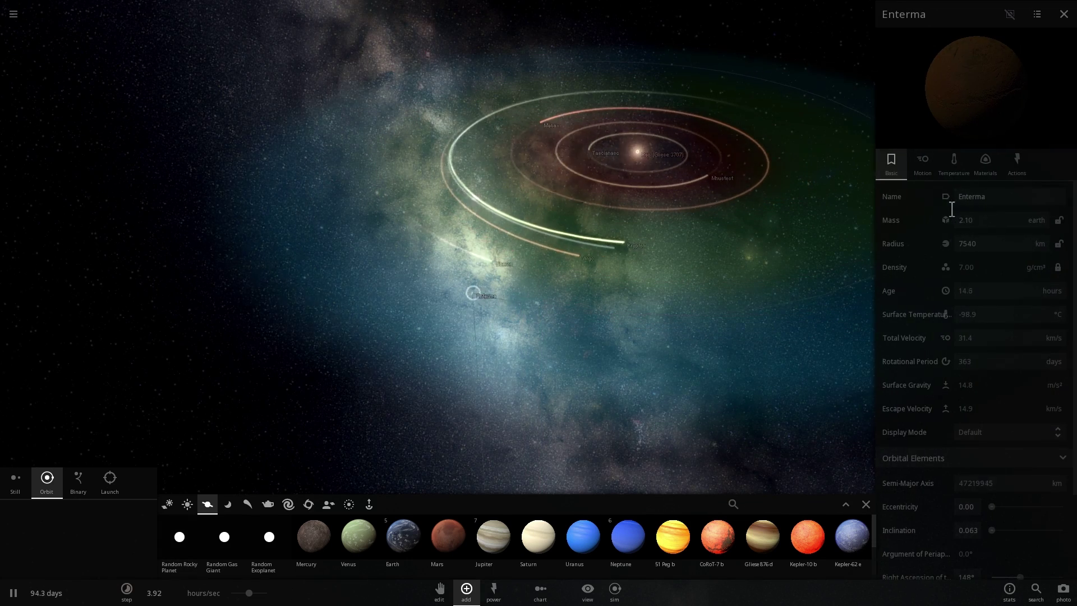
{"action": "double_click", "coordinate": [806, 194]}
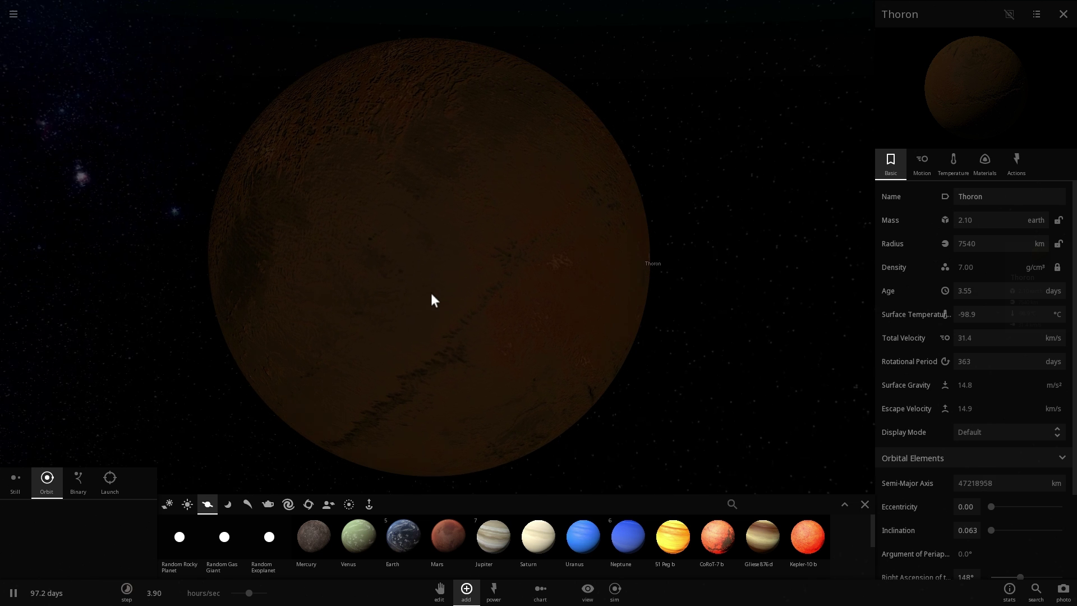
Step: Examine Thoron's surface, then speed the simulation up and slow it down again while viewing the system's orbits
{"action": "left_click_drag", "start_coordinate": [431, 293], "coordinate": [420, 401]}
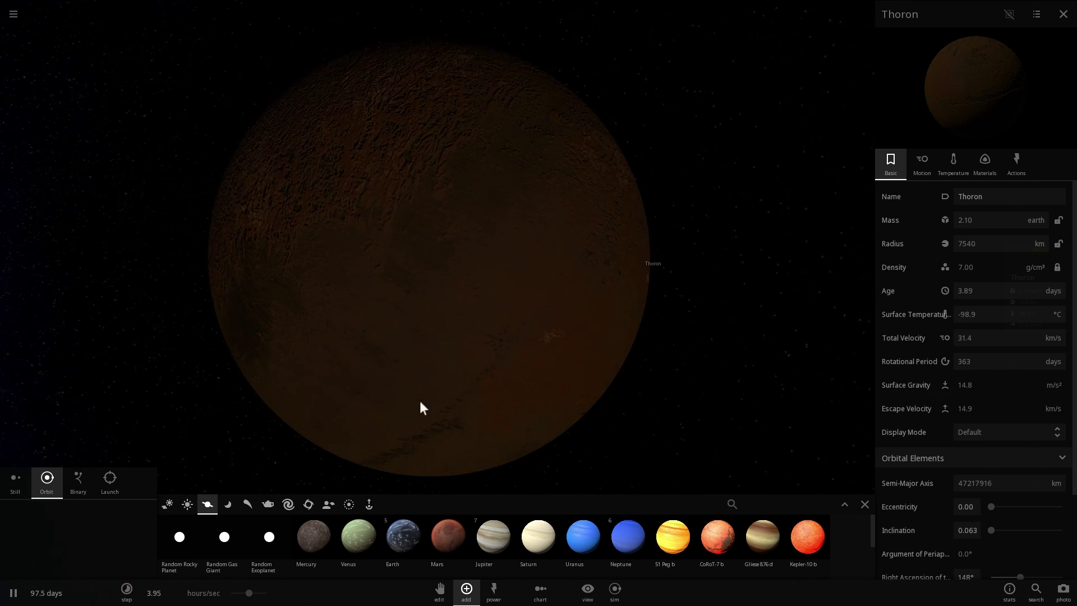
{"action": "left_click_drag", "start_coordinate": [250, 594], "coordinate": [278, 597]}
{"action": "mouse_move", "coordinate": [406, 373]}
{"action": "left_mouse_down"}
{"action": "mouse_move", "coordinate": [526, 388]}
{"action": "mouse_move", "coordinate": [573, 381]}
{"action": "mouse_move", "coordinate": [692, 317]}
{"action": "mouse_move", "coordinate": [688, 283]}
{"action": "mouse_move", "coordinate": [655, 270]}
{"action": "mouse_move", "coordinate": [576, 297]}
{"action": "left_mouse_up"}
{"action": "left_click_drag", "start_coordinate": [250, 593], "coordinate": [224, 598]}
{"action": "left_click_drag", "start_coordinate": [524, 352], "coordinate": [332, 325]}
{"action": "scroll", "coordinate": [464, 351], "scroll_direction": "up", "scroll_amount": 3}
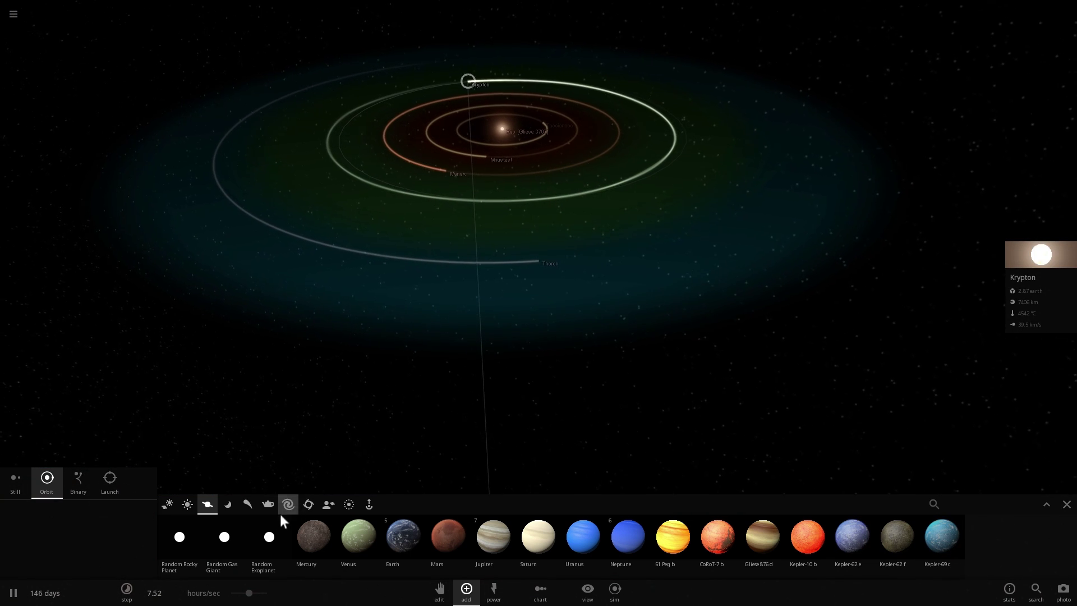
Step: Add a random rocky planet orbiting Rao at about 63 million km, outside Thoron's orbit
{"action": "left_click", "coordinate": [184, 546]}
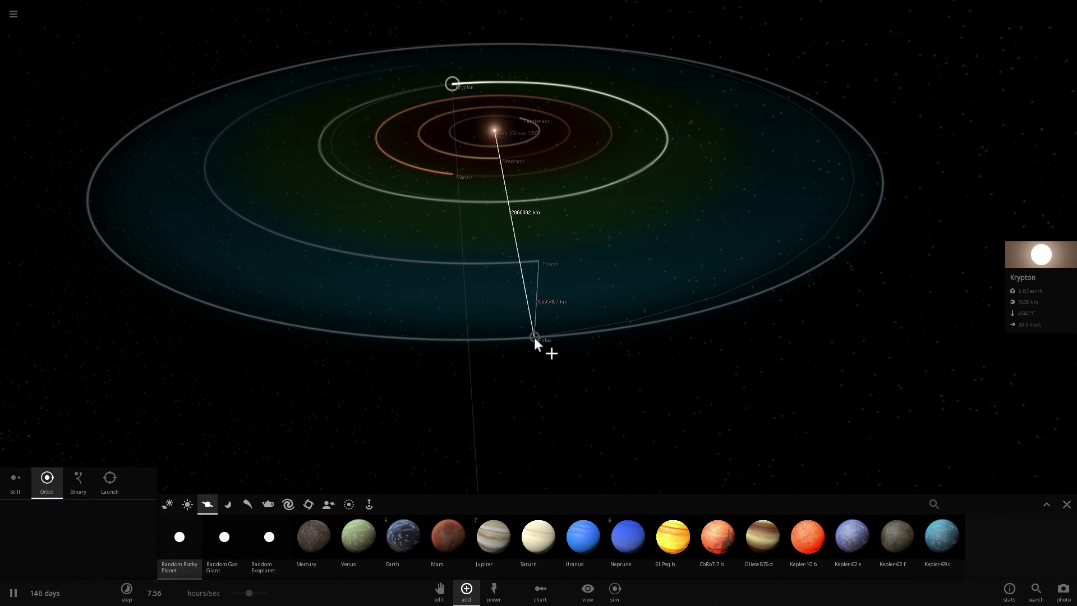
{"action": "left_click", "coordinate": [534, 338]}
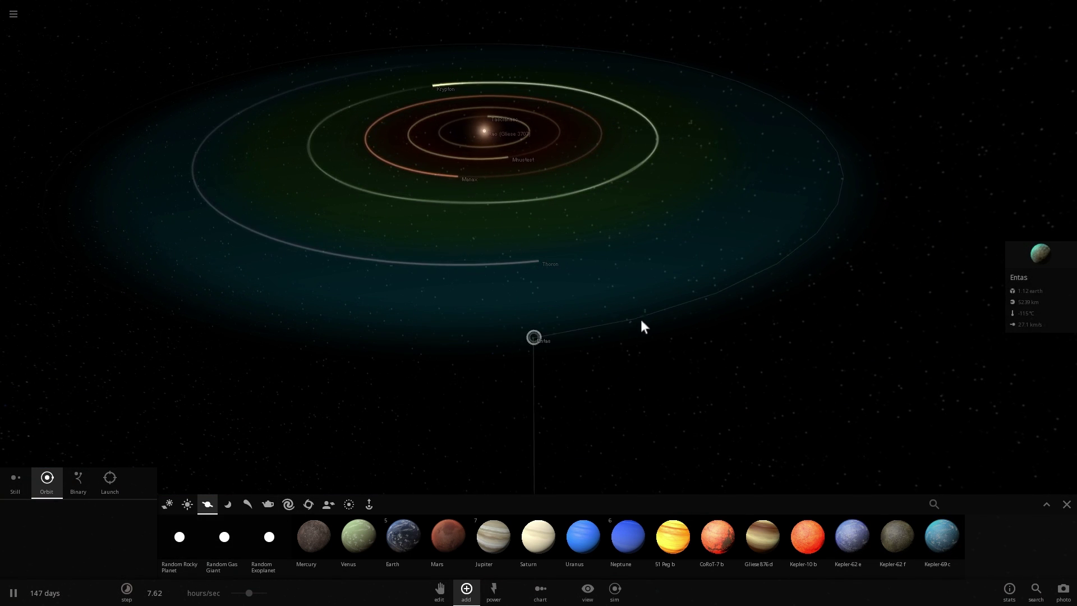
{"action": "left_click_drag", "start_coordinate": [738, 308], "coordinate": [564, 329]}
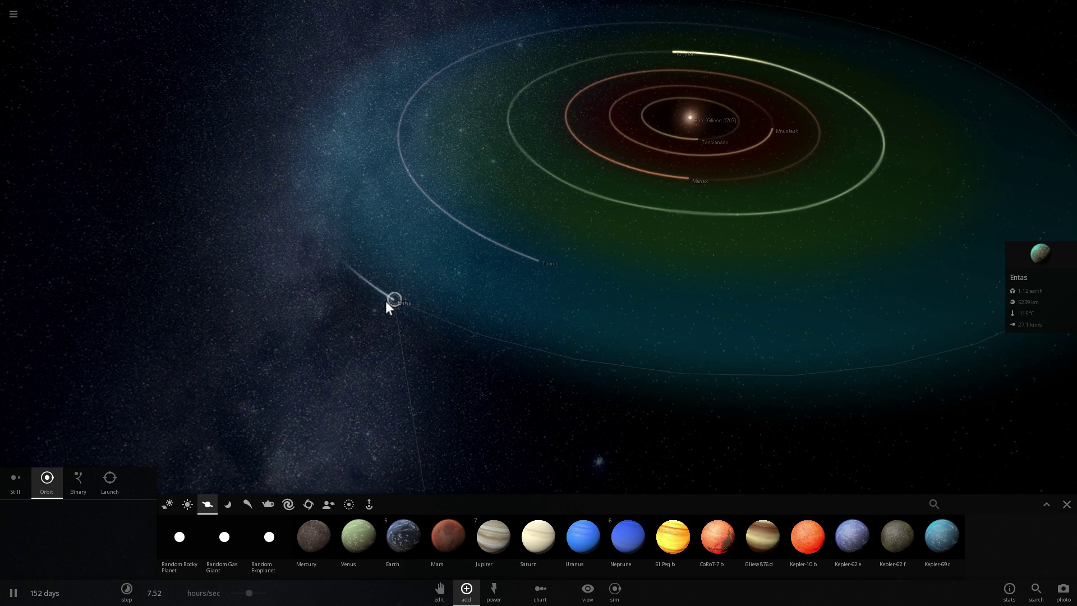
Step: View Rao's whole planetary system edge-on from a great distance
{"action": "left_click_drag", "start_coordinate": [530, 356], "coordinate": [318, 250]}
{"action": "scroll", "coordinate": [617, 317], "scroll_direction": "down", "scroll_amount": 5}
{"action": "scroll", "coordinate": [606, 314], "scroll_direction": "down", "scroll_amount": 2}
{"action": "scroll", "coordinate": [584, 322], "scroll_direction": "down", "scroll_amount": 4}
{"action": "scroll", "coordinate": [560, 304], "scroll_direction": "up", "scroll_amount": 5}
{"action": "scroll", "coordinate": [586, 312], "scroll_direction": "down", "scroll_amount": 4}
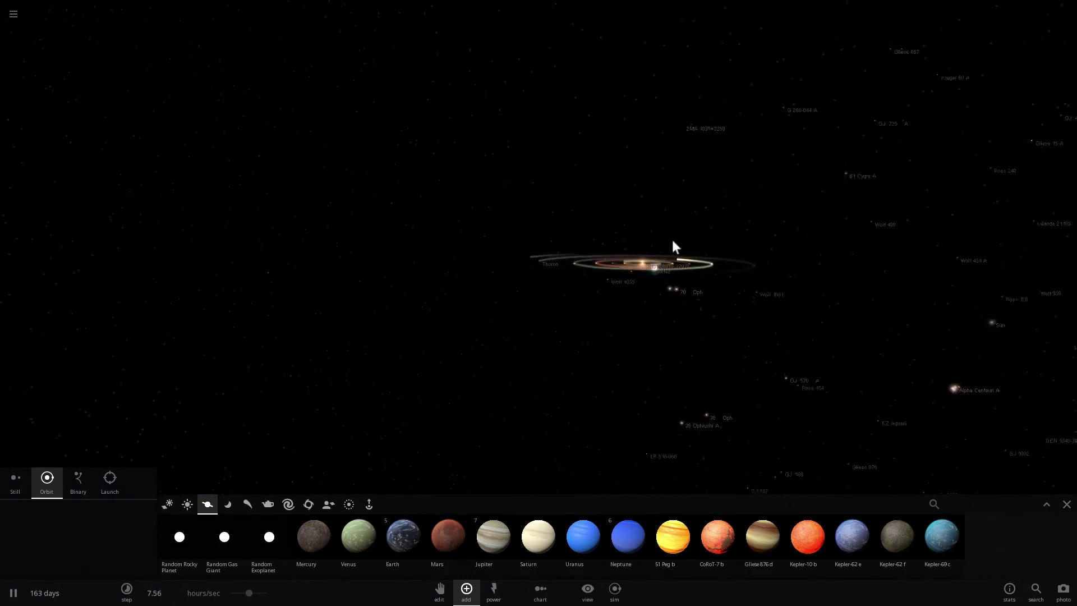
Step: Select the Sun and view Rao's system from afar in relation to the Sun and its neighbouring stars
{"action": "left_click_drag", "start_coordinate": [673, 242], "coordinate": [798, 289]}
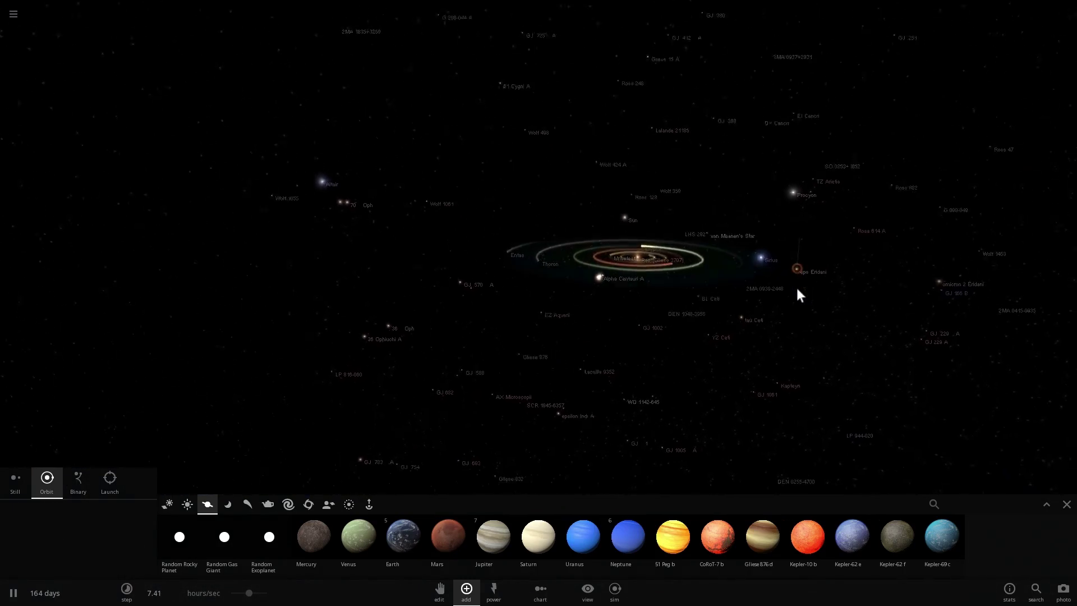
{"action": "left_click", "coordinate": [615, 204]}
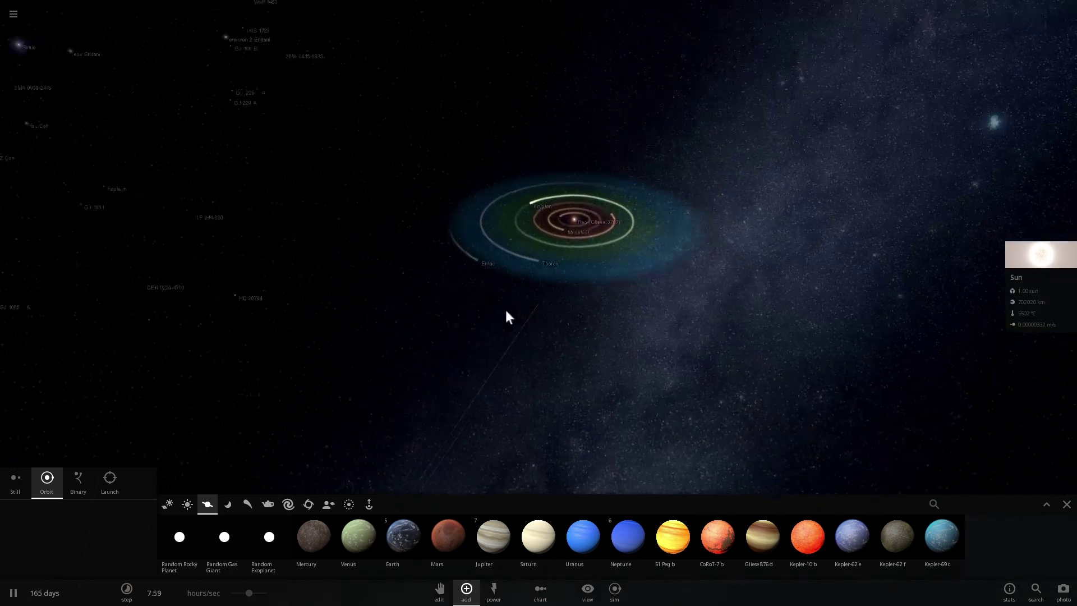
{"action": "scroll", "coordinate": [506, 317], "scroll_direction": "down", "scroll_amount": 5}
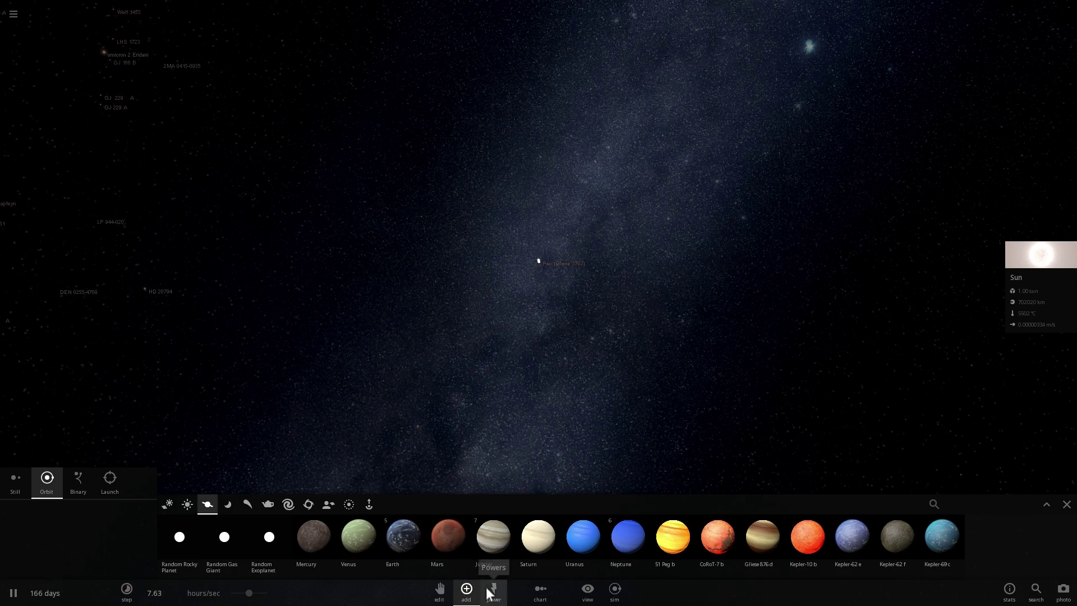
{"action": "left_click", "coordinate": [438, 590]}
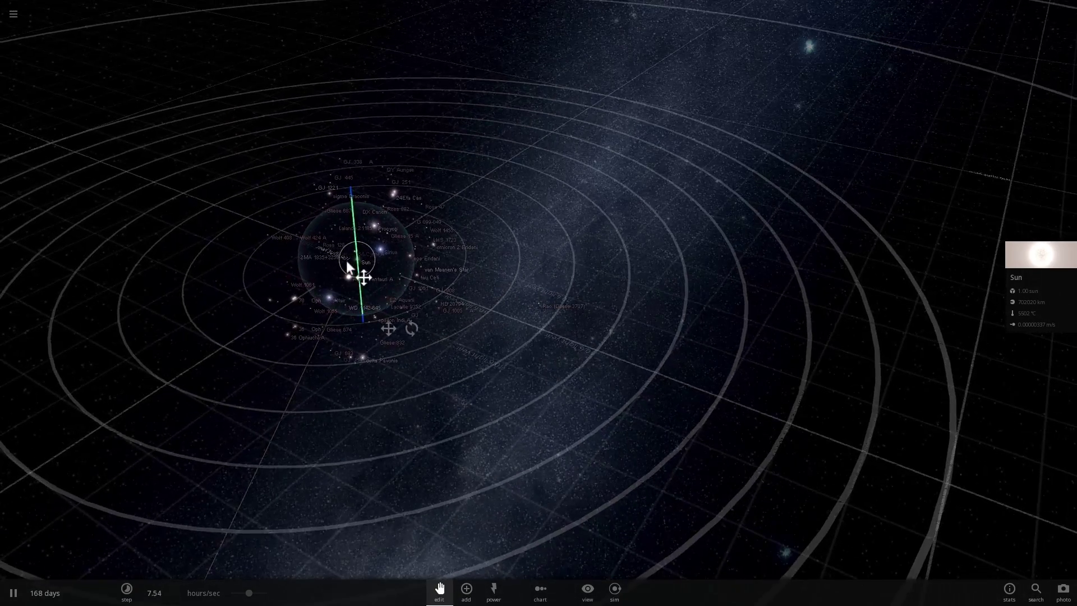
{"action": "scroll", "coordinate": [538, 312], "scroll_direction": "up", "scroll_amount": 8}
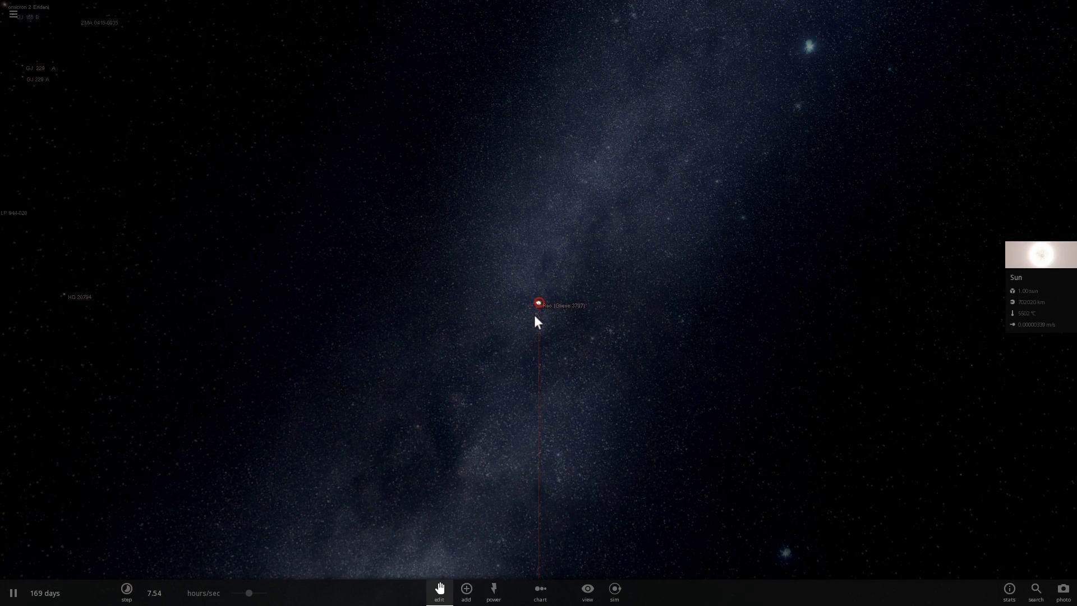
{"action": "scroll", "coordinate": [534, 315], "scroll_direction": "up", "scroll_amount": 5}
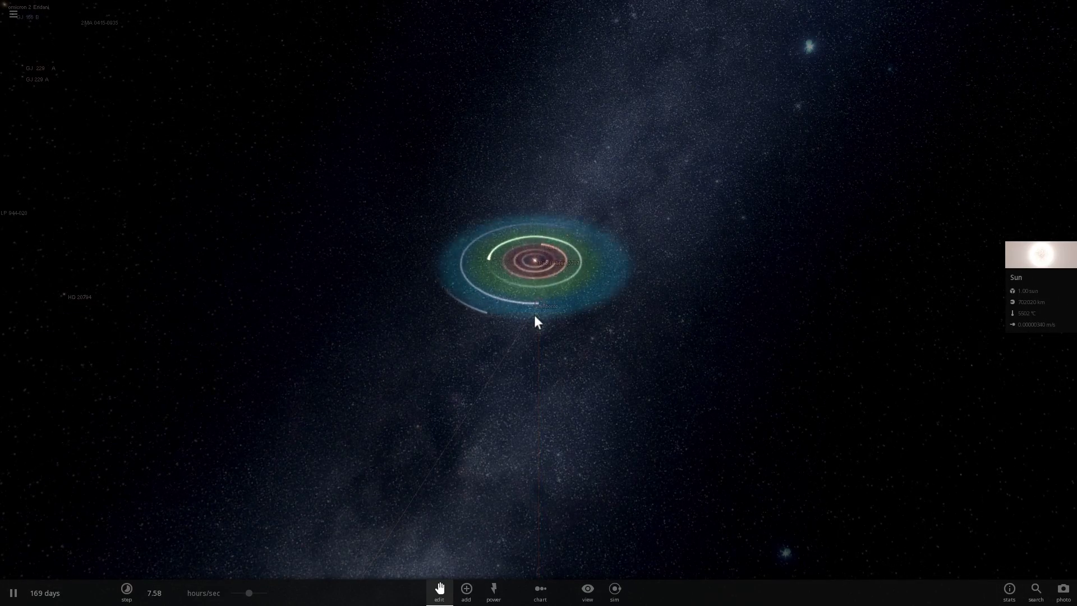
Step: Examine Rao's planetary orbits and habitable zone from several angles, with Krypton selected
{"action": "left_click_drag", "start_coordinate": [590, 385], "coordinate": [536, 357]}
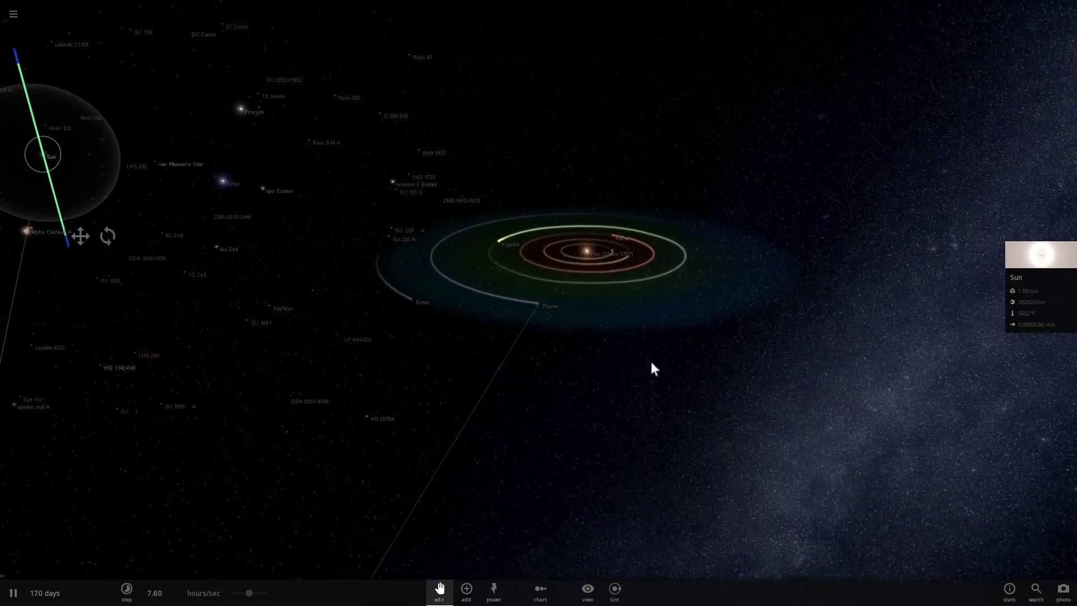
{"action": "left_click_drag", "start_coordinate": [651, 361], "coordinate": [579, 357]}
{"action": "scroll", "coordinate": [696, 349], "scroll_direction": "up", "scroll_amount": 2}
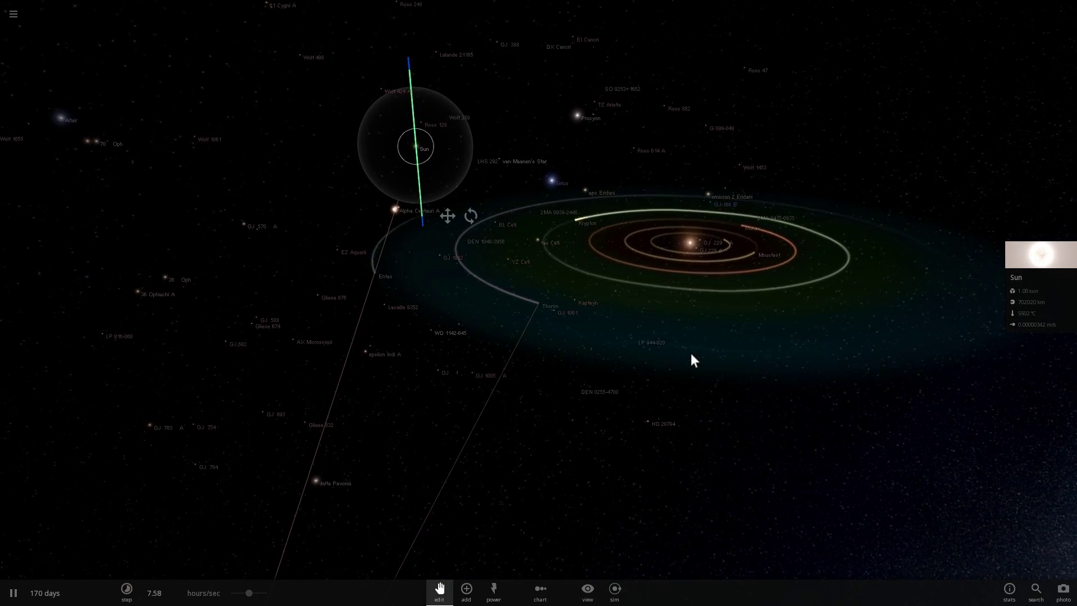
{"action": "left_click_drag", "start_coordinate": [691, 353], "coordinate": [682, 389]}
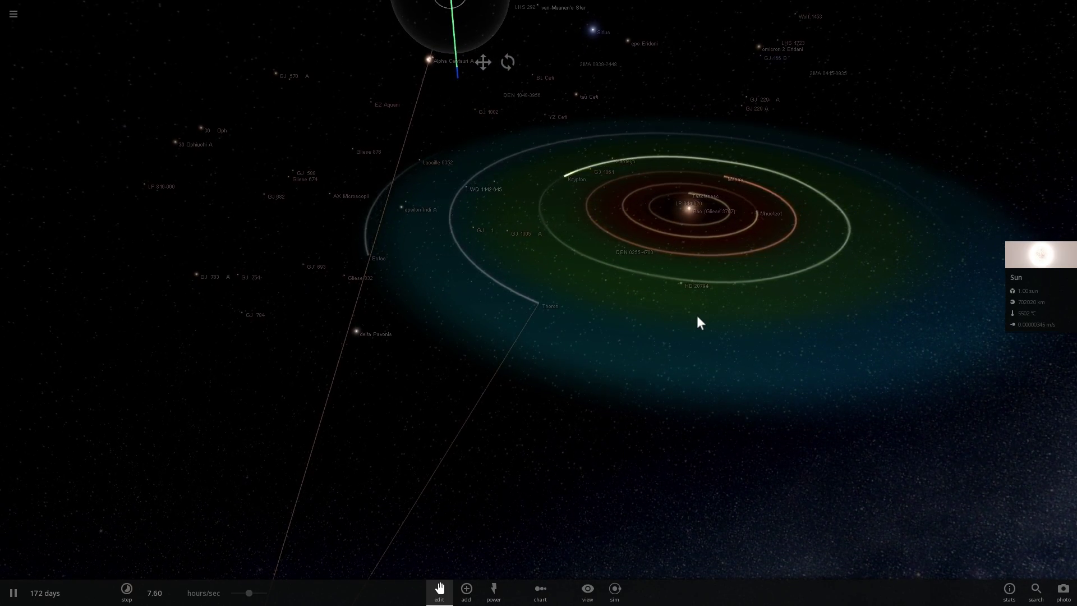
{"action": "left_click", "coordinate": [550, 178]}
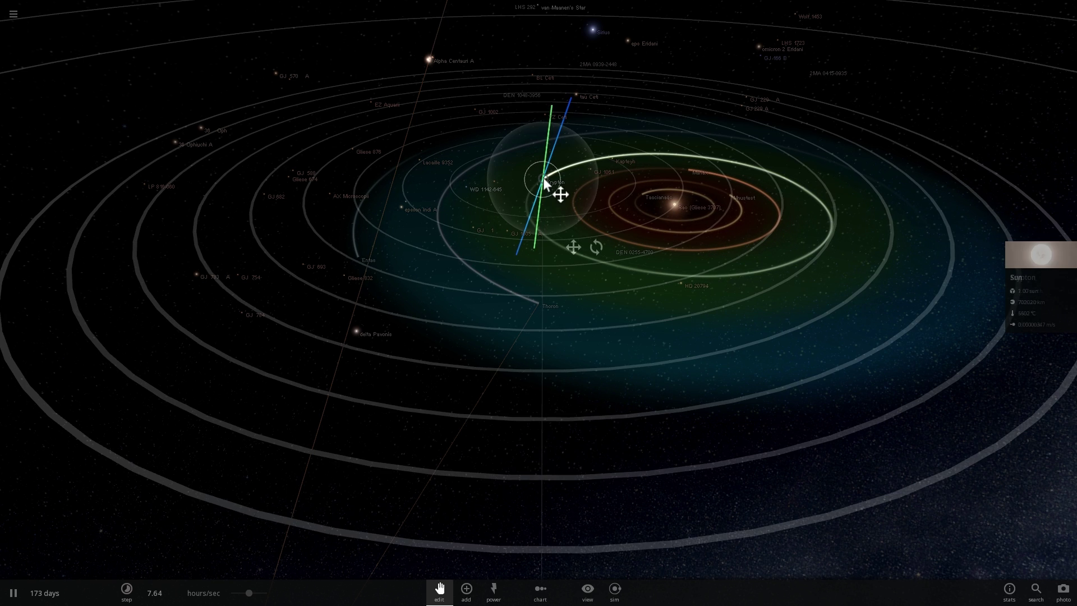
{"action": "left_click", "coordinate": [440, 588]}
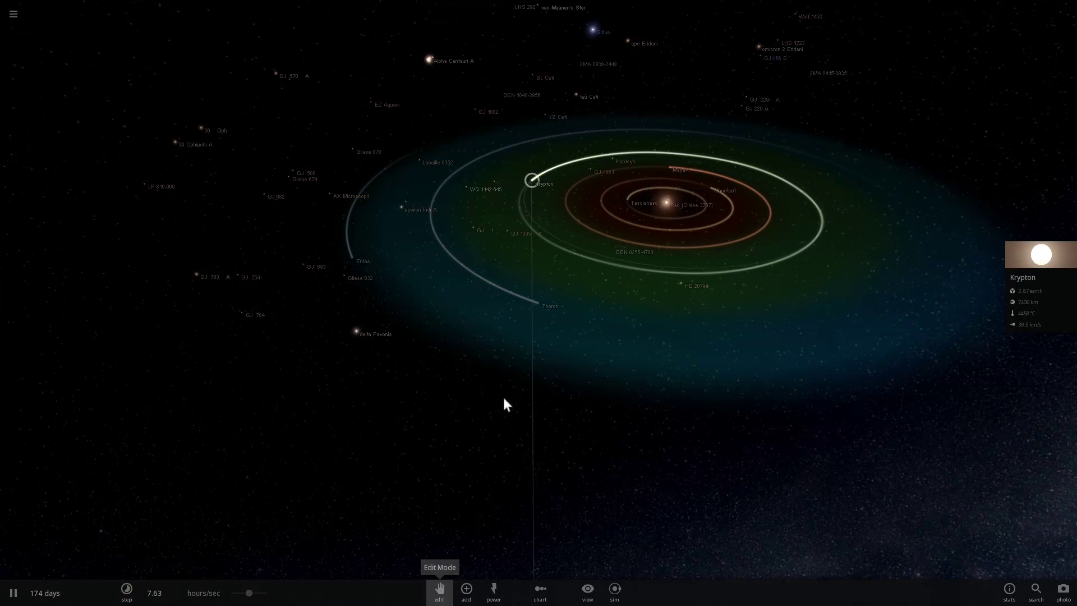
{"action": "left_click_drag", "start_coordinate": [612, 288], "coordinate": [625, 269]}
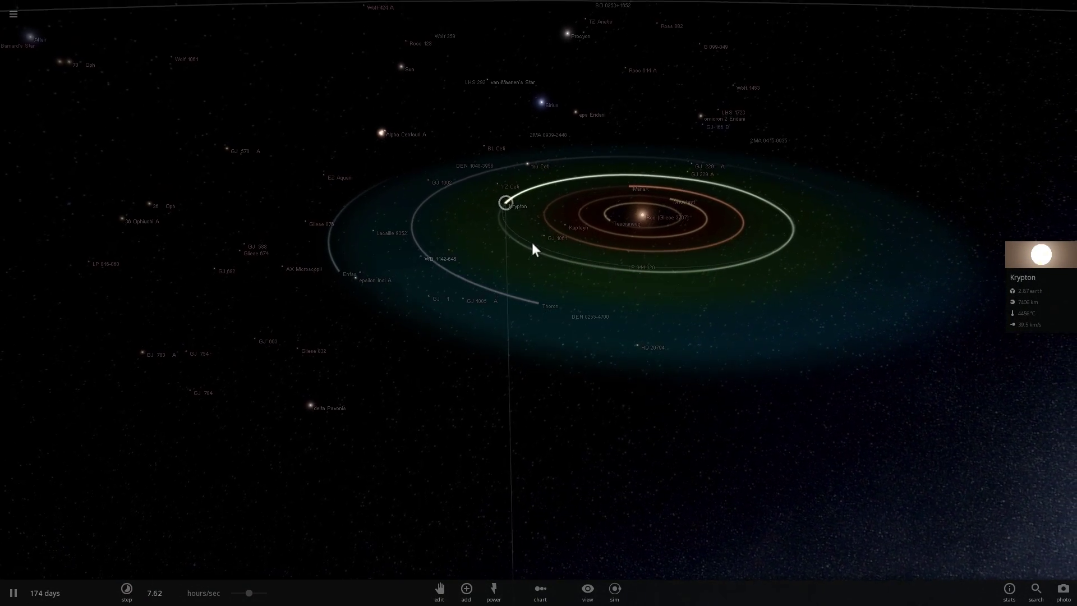
{"action": "left_click_drag", "start_coordinate": [501, 258], "coordinate": [379, 202]}
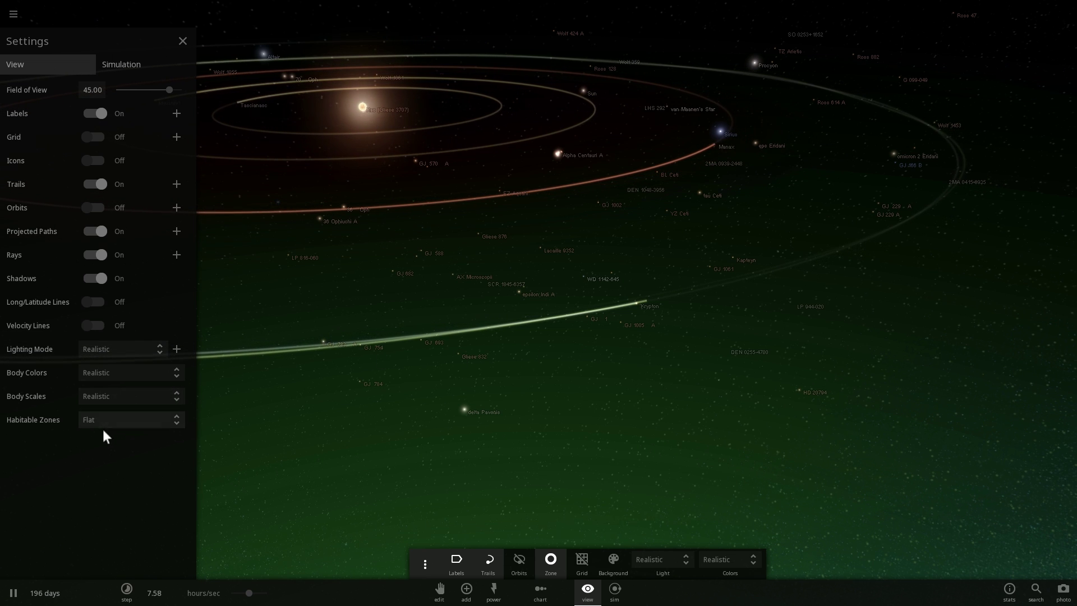
Step: Turn off the habitable zone display in the view settings
{"action": "left_click", "coordinate": [121, 424]}
{"action": "left_click", "coordinate": [98, 401]}
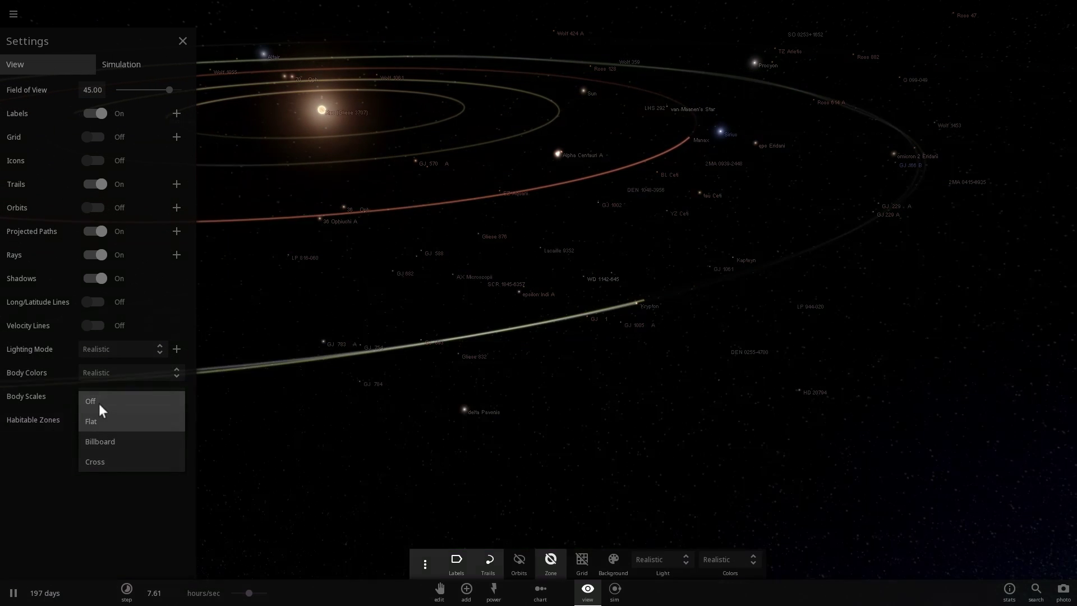
{"action": "left_click", "coordinate": [183, 42]}
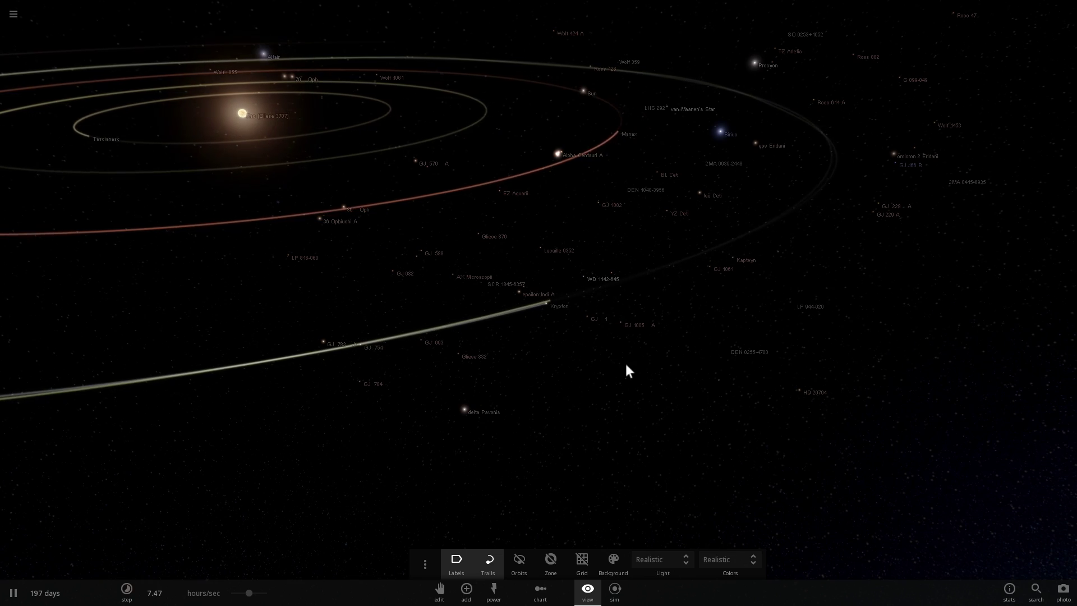
Step: Inspect Krypton's surface up close, then view its orbit within the whole planetary system
{"action": "left_click", "coordinate": [538, 305]}
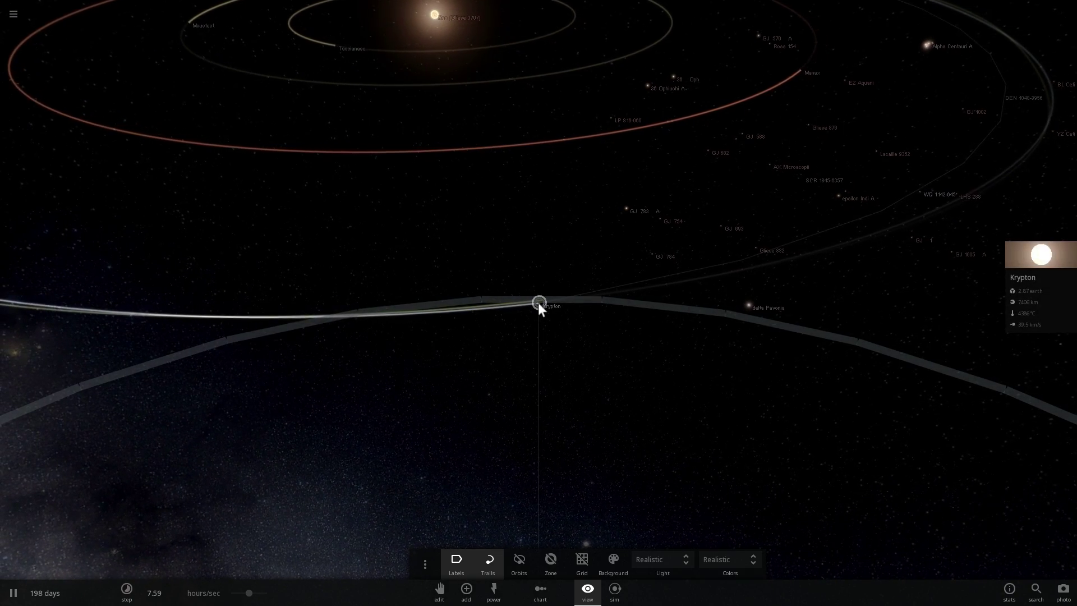
{"action": "scroll", "coordinate": [539, 308], "scroll_direction": "up", "scroll_amount": 10}
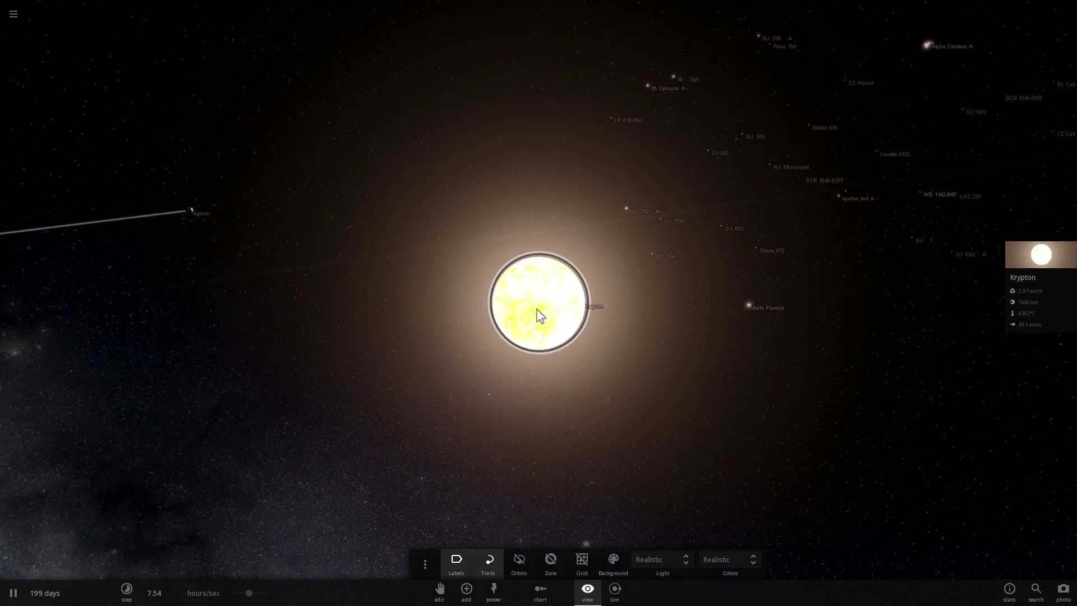
{"action": "left_click_drag", "start_coordinate": [498, 315], "coordinate": [561, 336]}
{"action": "scroll", "coordinate": [529, 324], "scroll_direction": "up", "scroll_amount": 5}
{"action": "scroll", "coordinate": [529, 325], "scroll_direction": "down", "scroll_amount": 3}
{"action": "scroll", "coordinate": [559, 336], "scroll_direction": "up", "scroll_amount": 3}
{"action": "scroll", "coordinate": [558, 334], "scroll_direction": "down", "scroll_amount": 5}
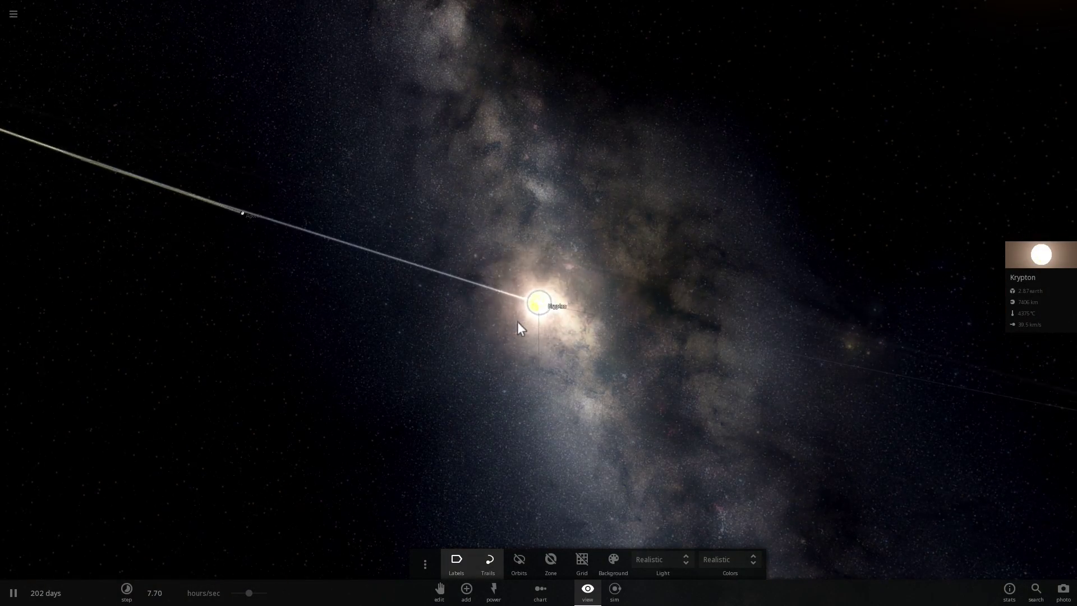
{"action": "scroll", "coordinate": [525, 319], "scroll_direction": "down", "scroll_amount": 6}
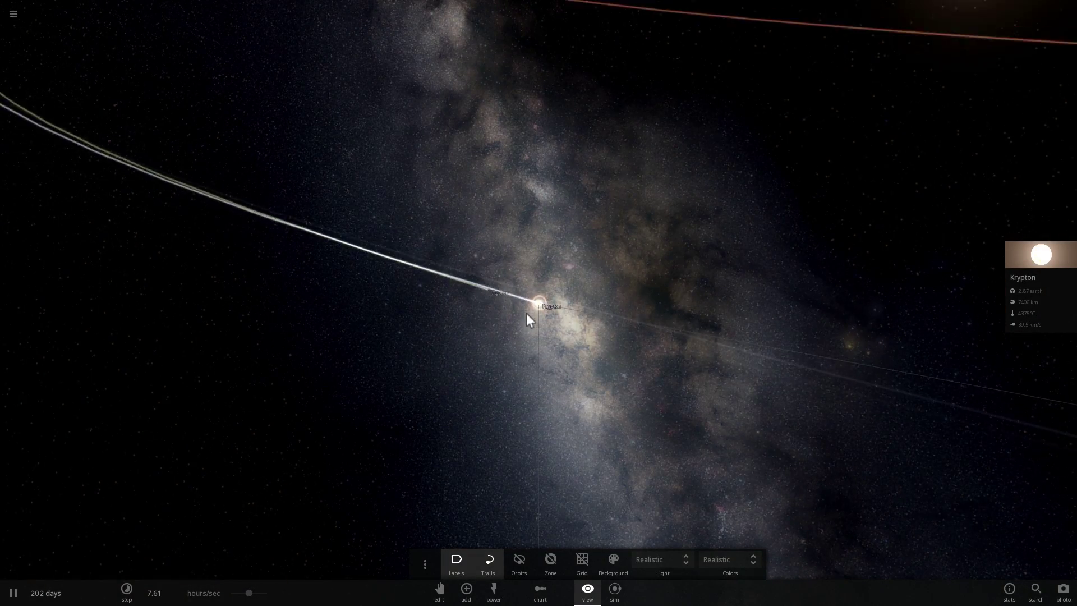
{"action": "left_click_drag", "start_coordinate": [593, 308], "coordinate": [640, 267]}
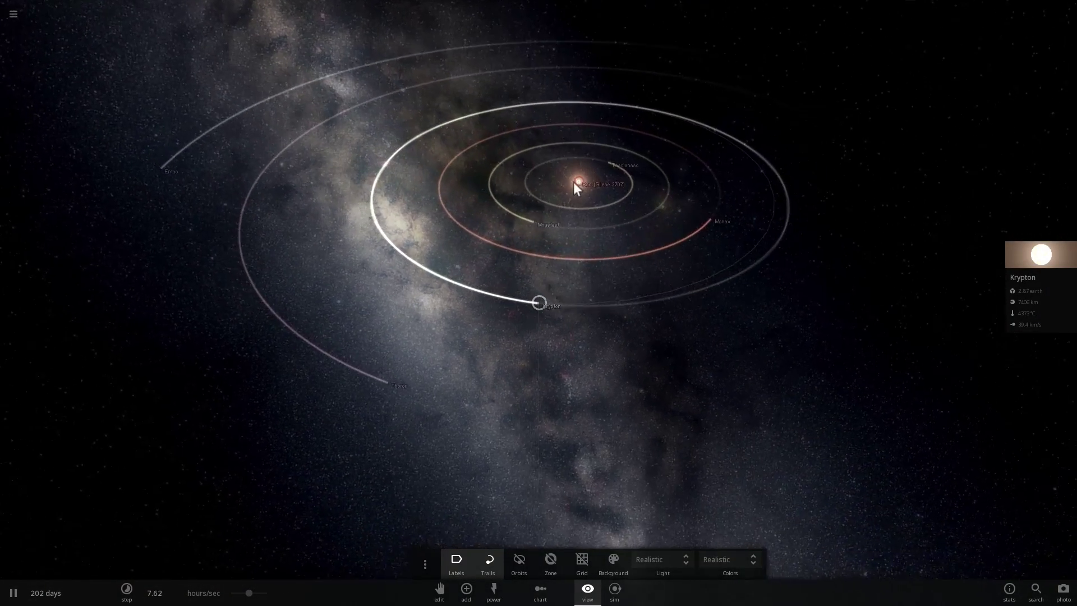
Step: Set the mass of the star Rao (Gliese 3707) to 10 solar masses
{"action": "left_click", "coordinate": [573, 181]}
{"action": "left_click", "coordinate": [1021, 257]}
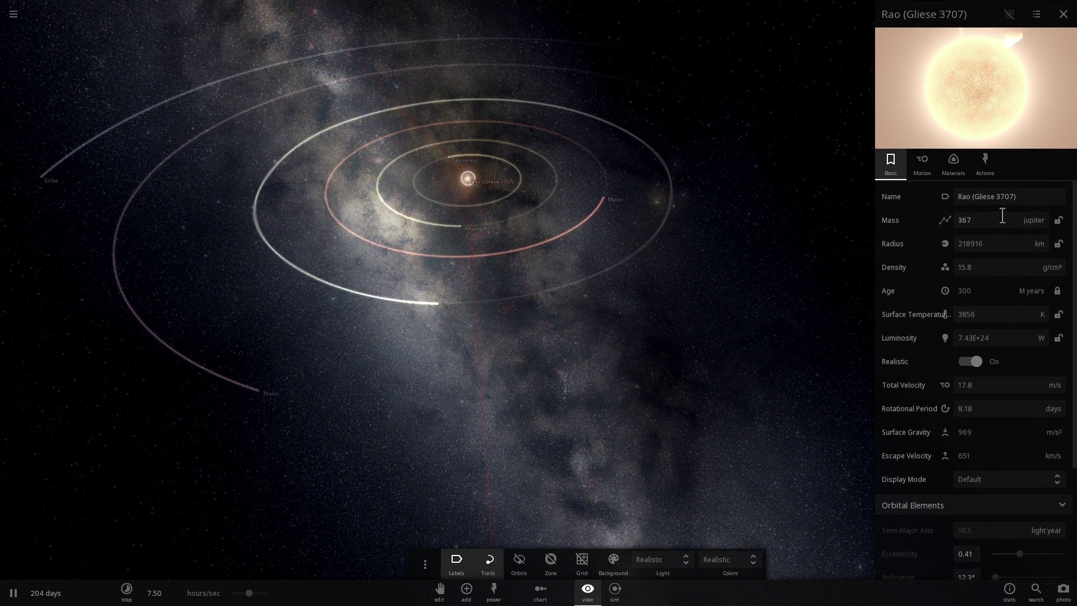
{"action": "left_click", "coordinate": [1026, 220]}
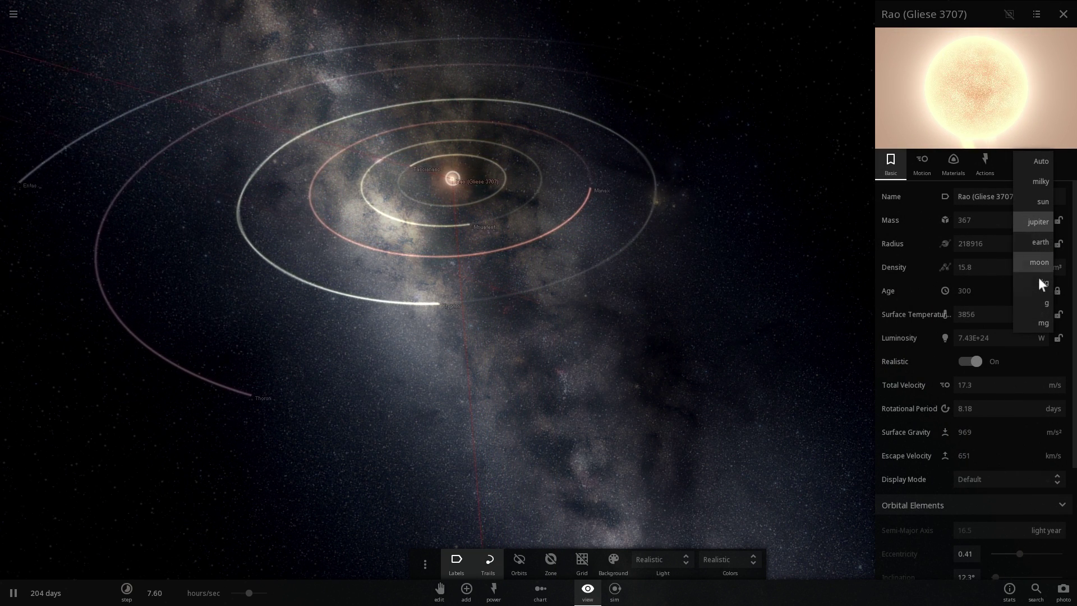
{"action": "left_click", "coordinate": [1042, 203]}
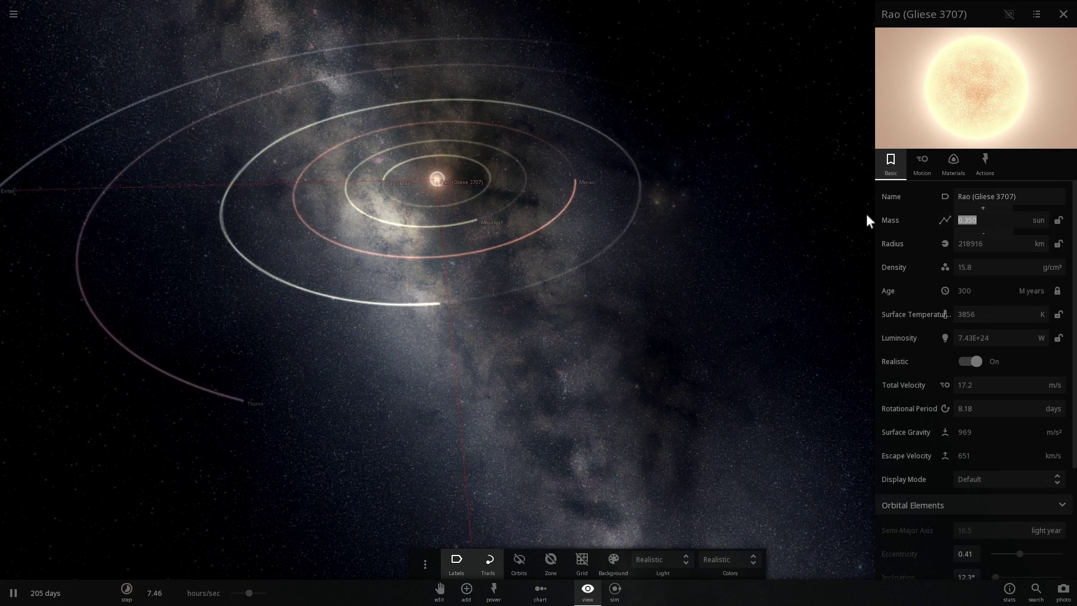
{"action": "type", "text": "10"}
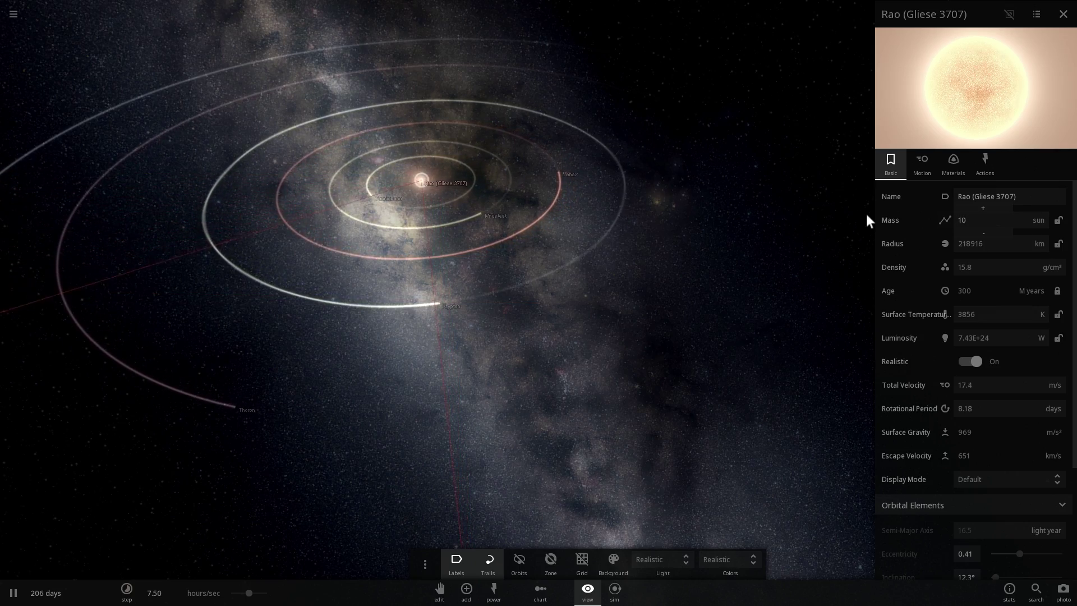
{"action": "key", "text": "Return"}
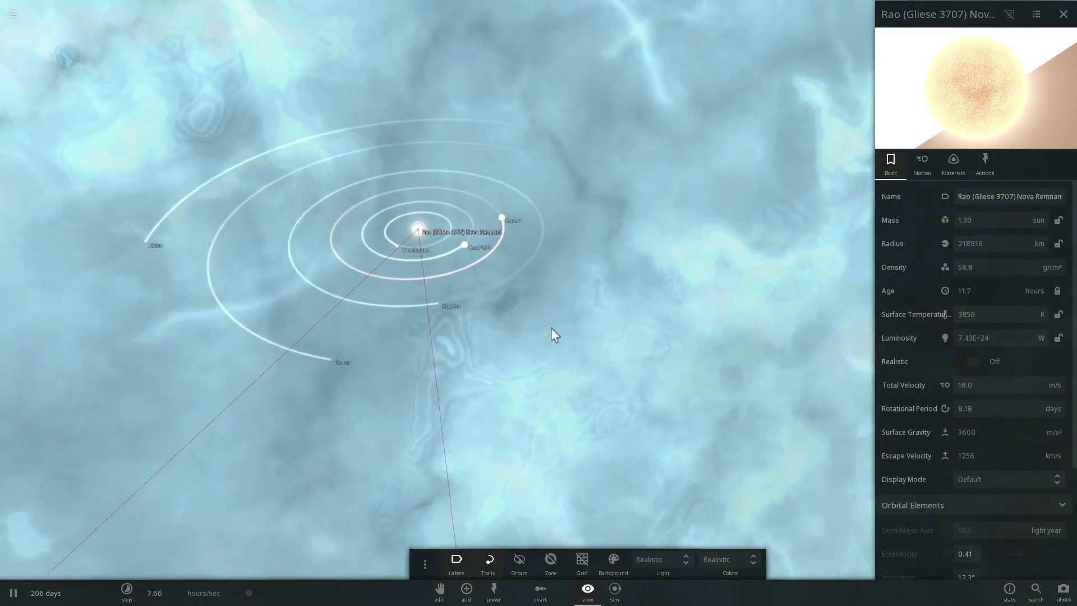
Step: Watch Rao's explosion cloud from afar and the planets' disrupted orbits from close by
{"action": "scroll", "coordinate": [551, 327], "scroll_direction": "down", "scroll_amount": 5}
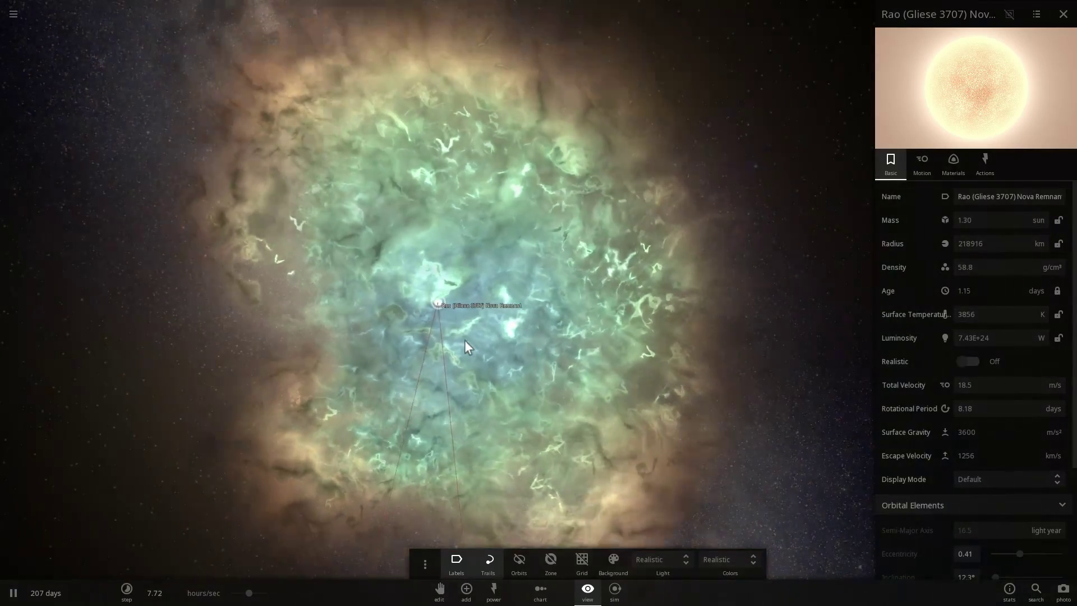
{"action": "scroll", "coordinate": [464, 340], "scroll_direction": "down", "scroll_amount": 5}
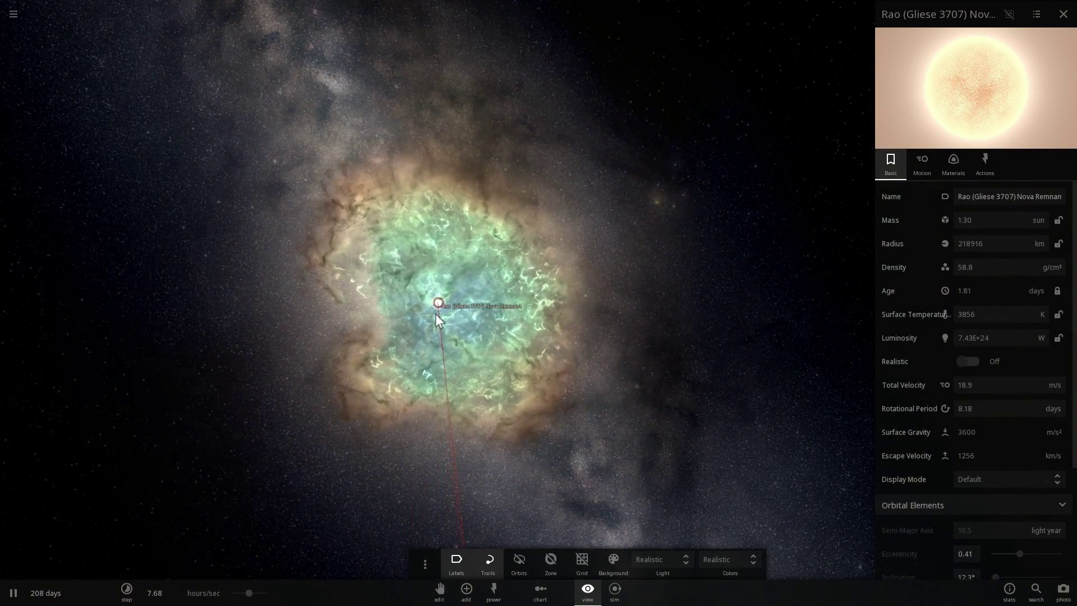
{"action": "scroll", "coordinate": [437, 316], "scroll_direction": "up", "scroll_amount": 10}
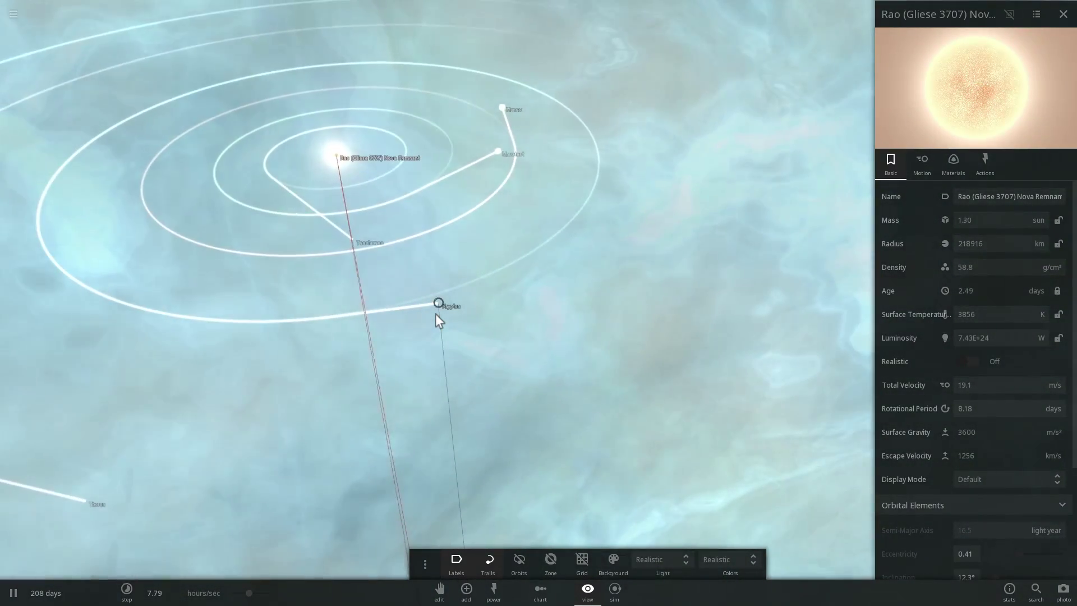
{"action": "scroll", "coordinate": [443, 349], "scroll_direction": "up", "scroll_amount": 3}
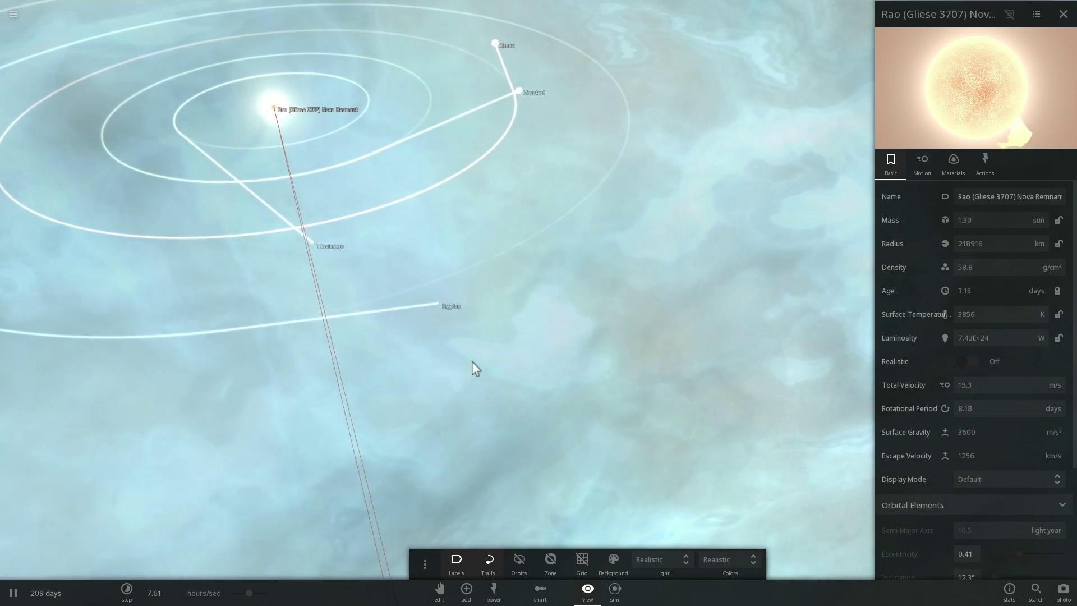
{"action": "left_click_drag", "start_coordinate": [472, 361], "coordinate": [428, 352]}
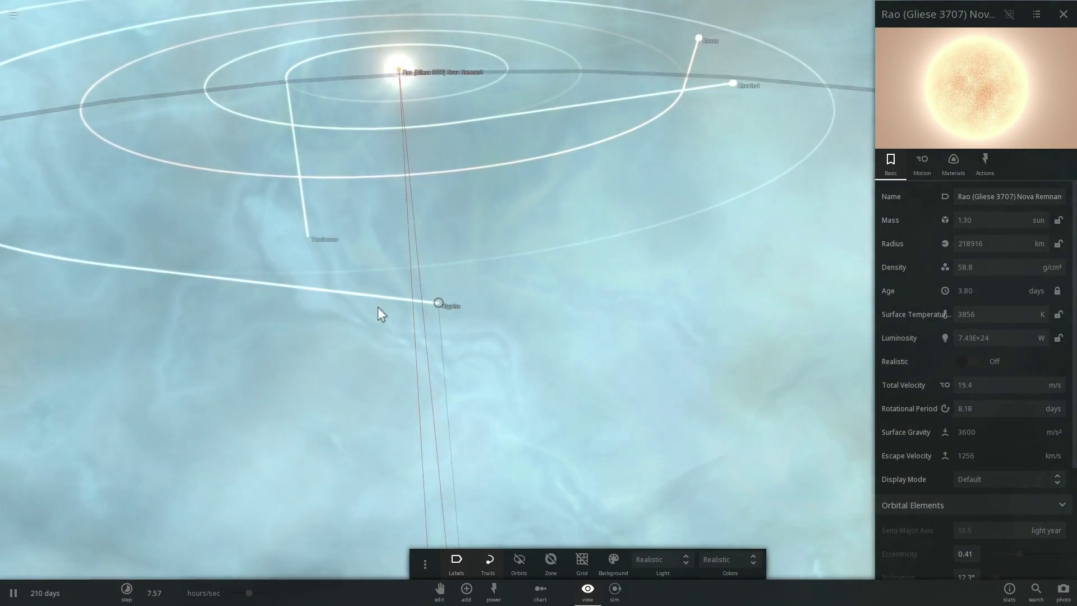
Step: Inspect the properties of Krypton, Tascianasc, Thoron, Entas and Mnustest inside the expanding nova cloud
{"action": "left_click", "coordinate": [439, 302]}
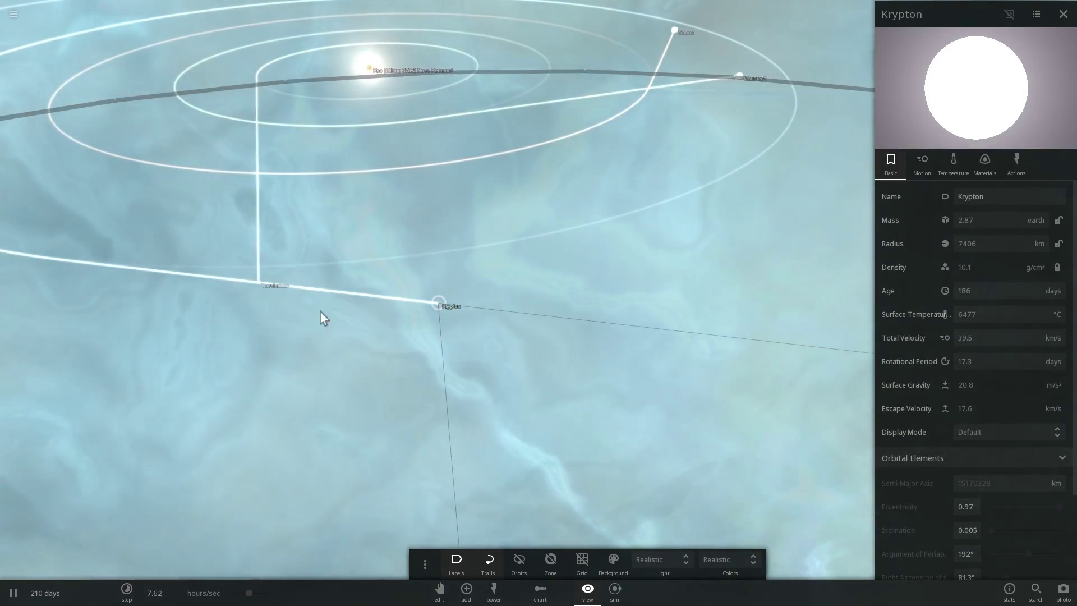
{"action": "double_click", "coordinate": [242, 309]}
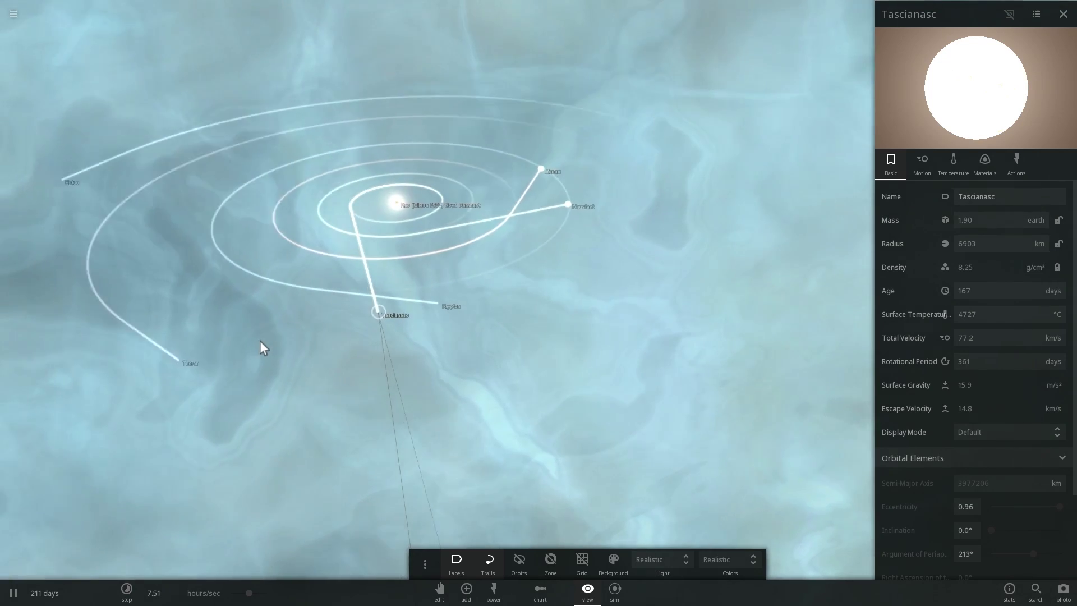
{"action": "left_click", "coordinate": [348, 326]}
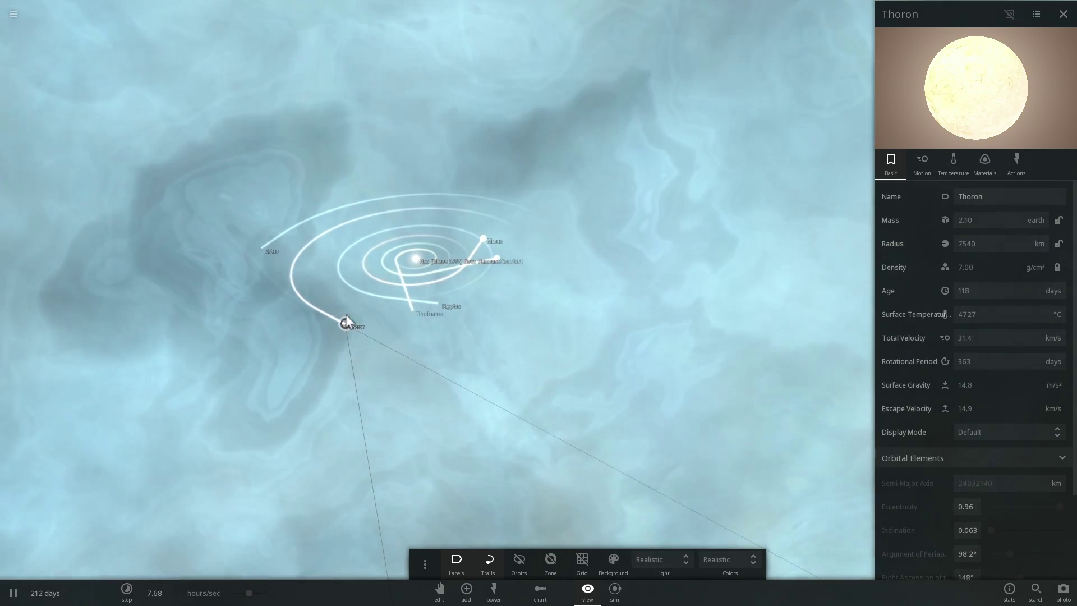
{"action": "left_click", "coordinate": [265, 250]}
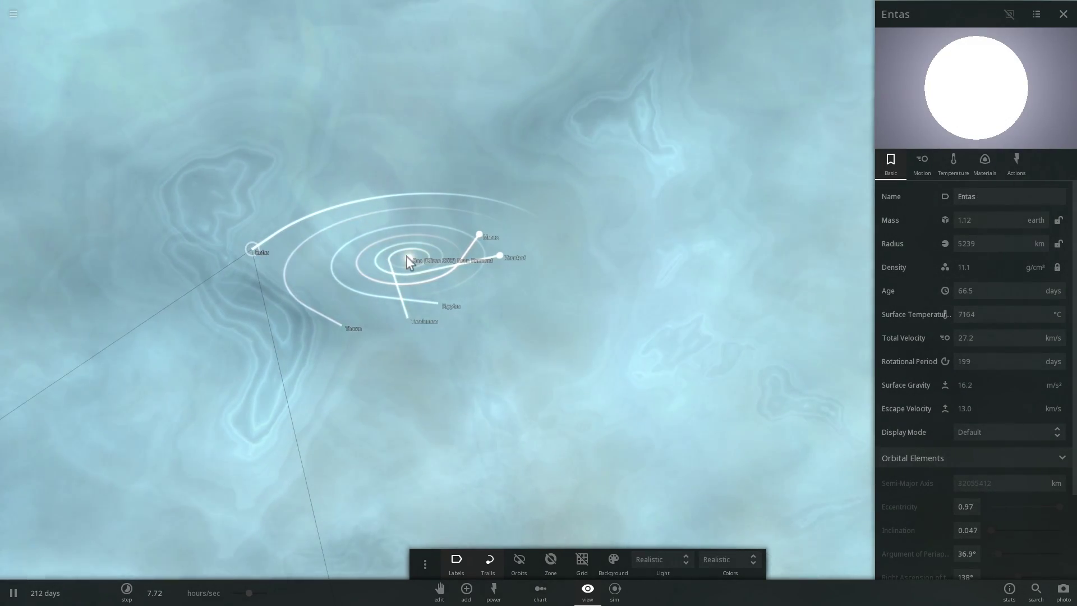
{"action": "left_click", "coordinate": [501, 255]}
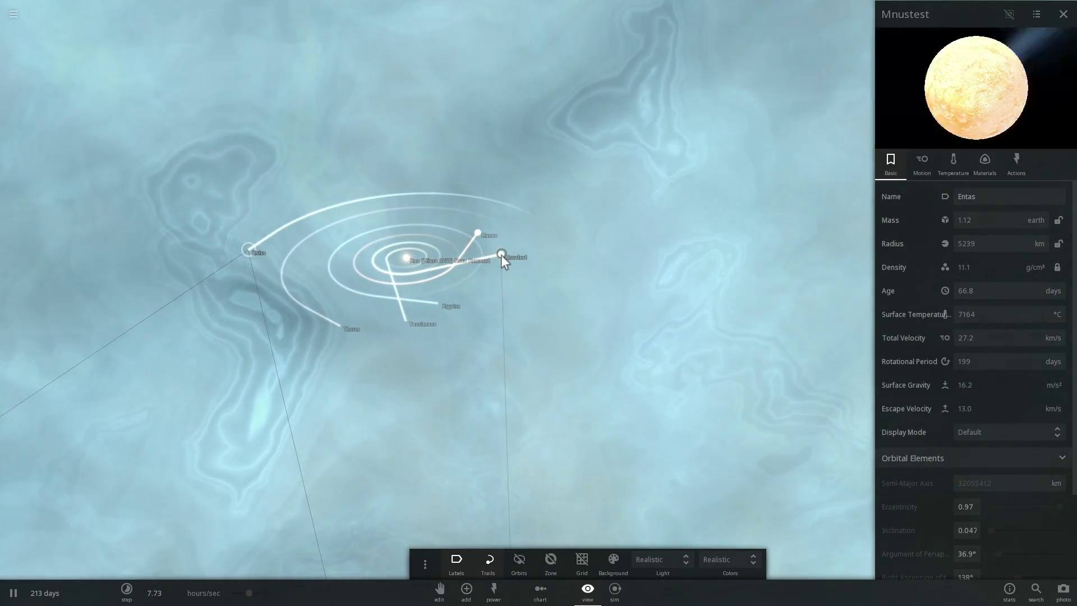
Step: Turn on realistic behaviour for the Rao (Gliese 3707) nova remnant
{"action": "left_click", "coordinate": [476, 231]}
{"action": "left_click", "coordinate": [398, 261]}
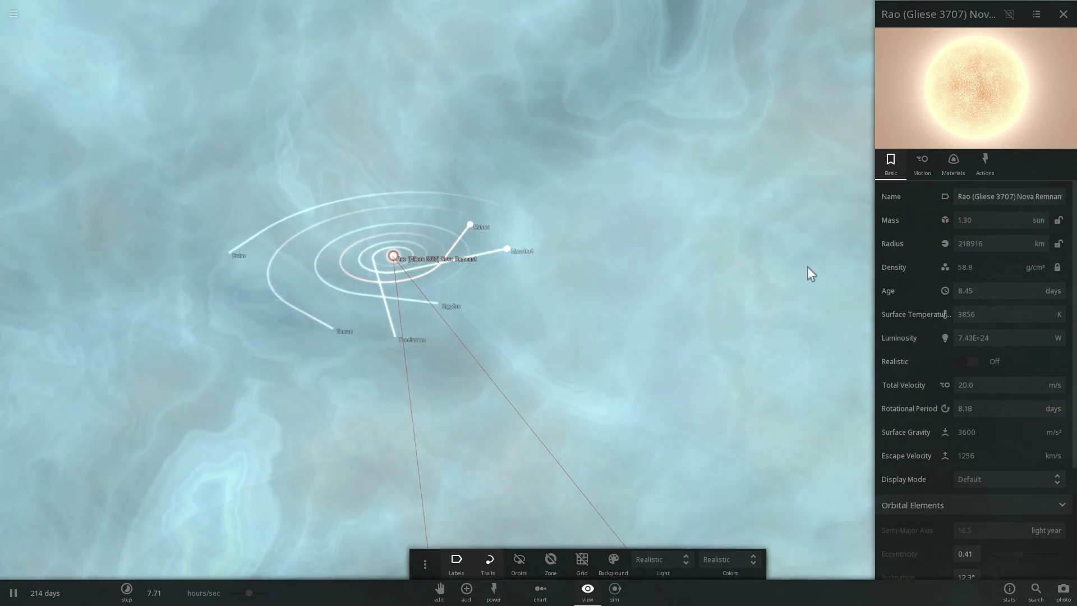
{"action": "left_click", "coordinate": [970, 361]}
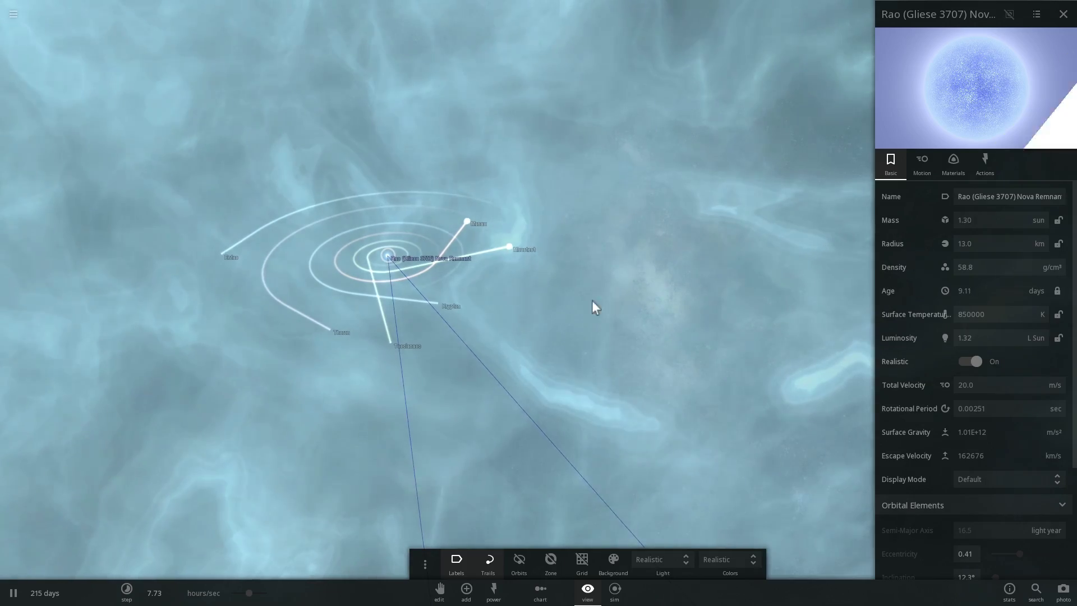
Step: Examine Rao's nova remnant up close, from its surface out to the full extent of the surrounding explosion cloud
{"action": "double_click", "coordinate": [387, 255]}
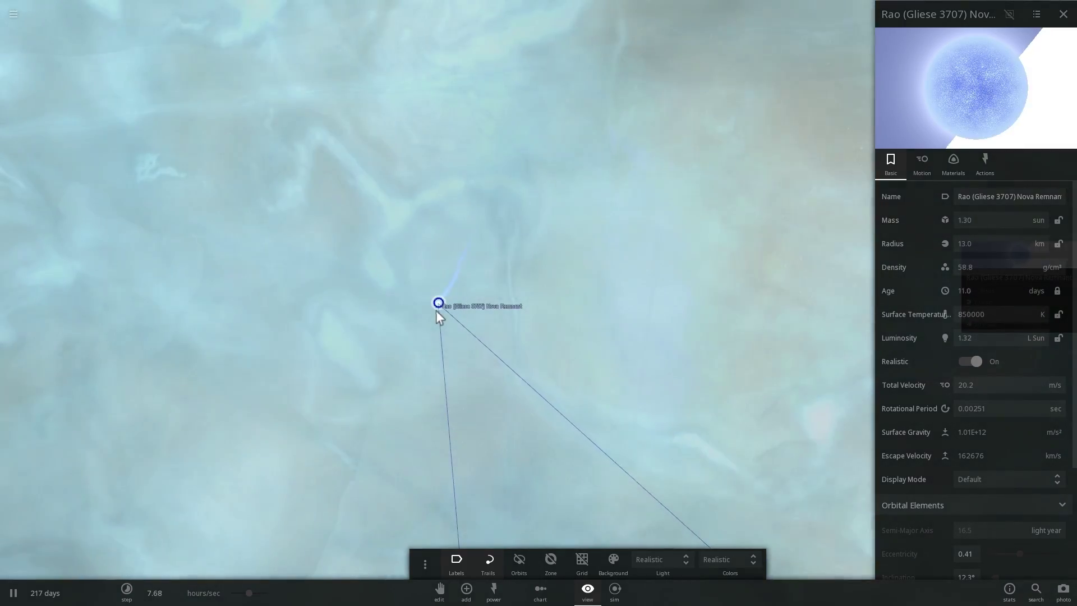
{"action": "scroll", "coordinate": [437, 311], "scroll_direction": "up", "scroll_amount": 5}
{"action": "scroll", "coordinate": [437, 311], "scroll_direction": "down", "scroll_amount": 1}
{"action": "scroll", "coordinate": [436, 311], "scroll_direction": "up", "scroll_amount": 5}
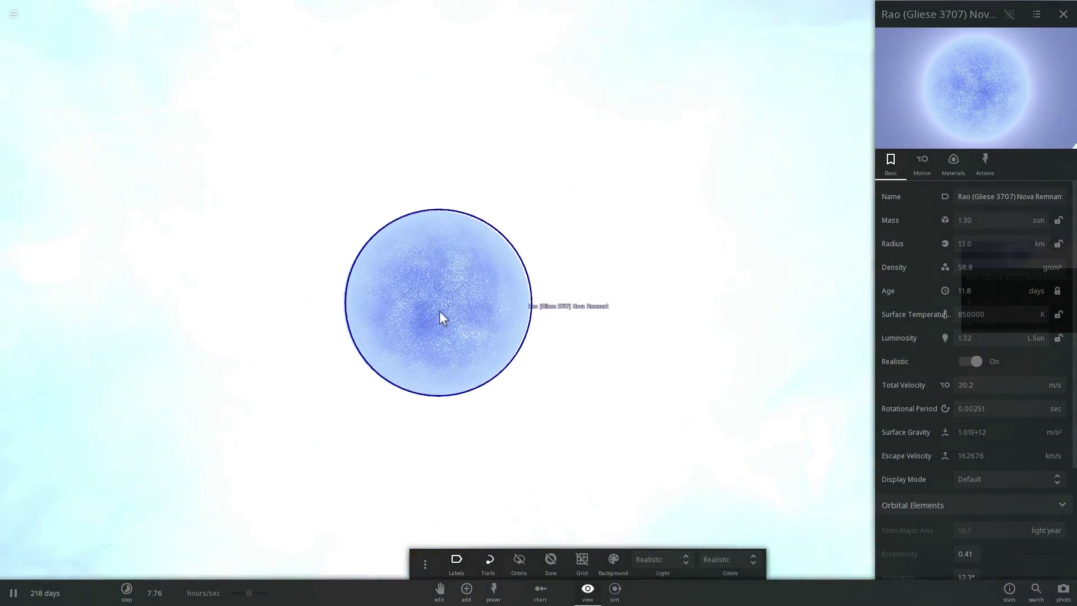
{"action": "scroll", "coordinate": [439, 311], "scroll_direction": "down", "scroll_amount": 5}
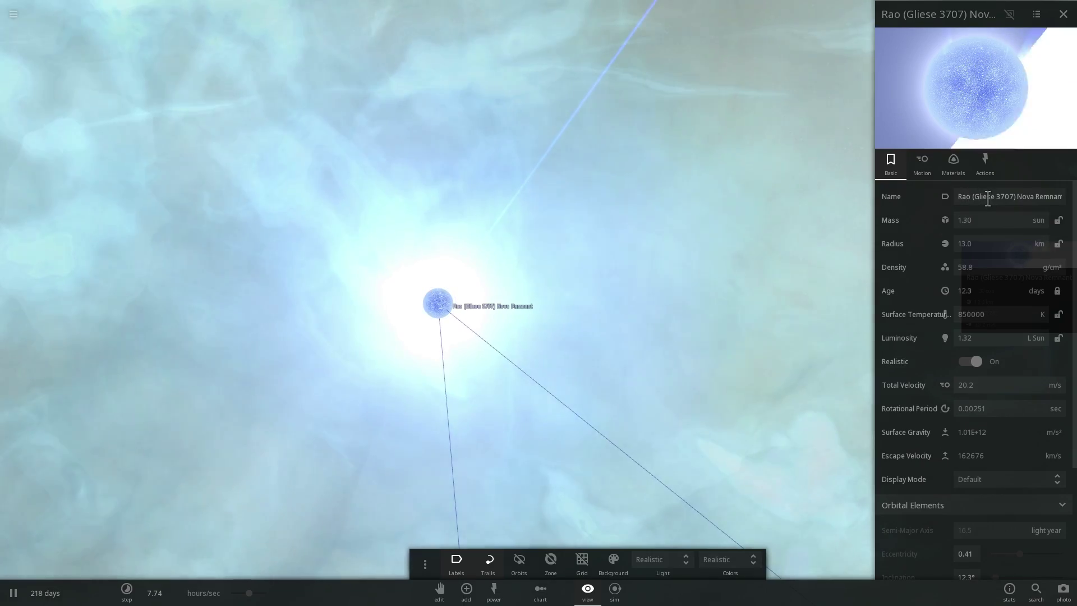
{"action": "scroll", "coordinate": [627, 305], "scroll_direction": "down", "scroll_amount": 3}
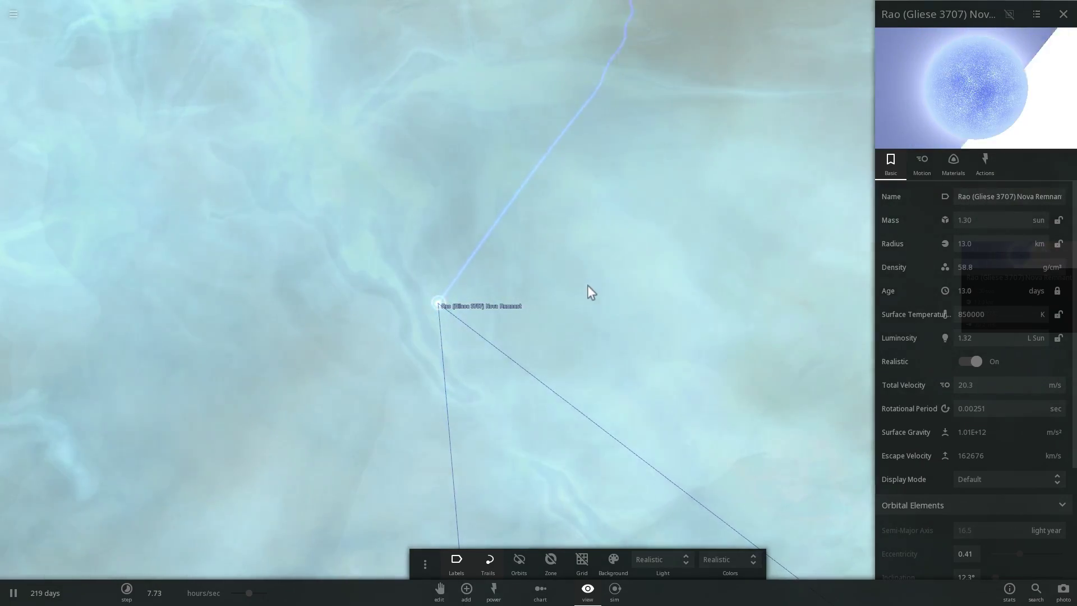
{"action": "scroll", "coordinate": [639, 286], "scroll_direction": "down", "scroll_amount": 3}
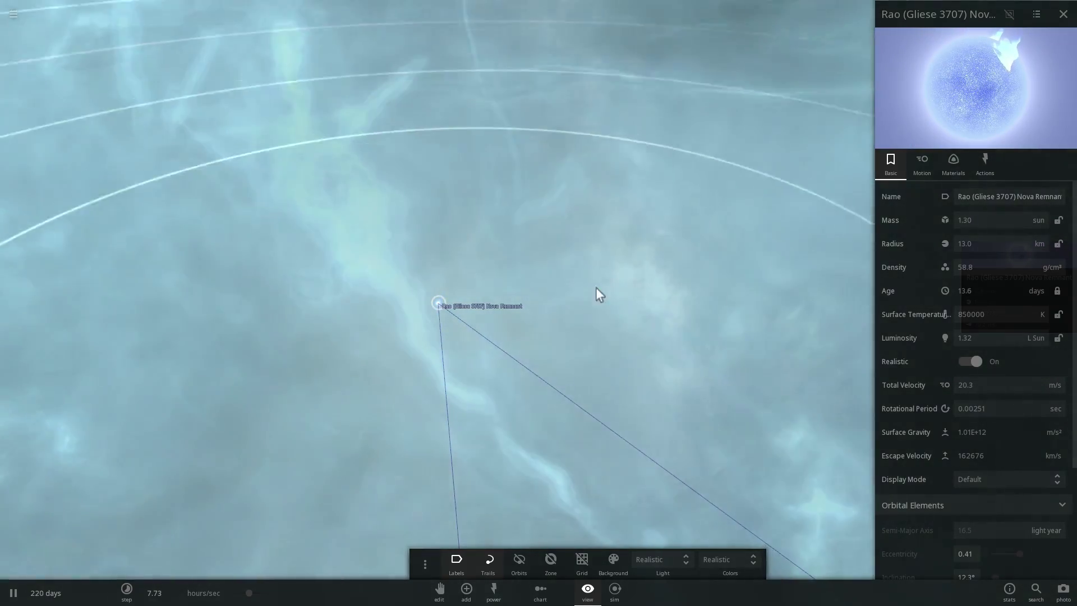
{"action": "scroll", "coordinate": [584, 290], "scroll_direction": "down", "scroll_amount": 5}
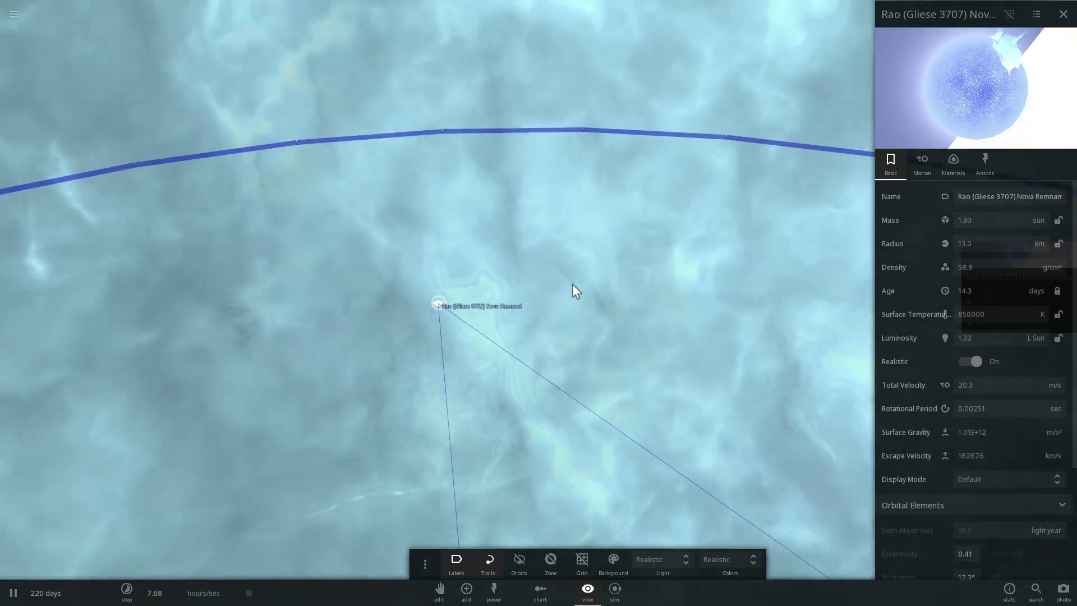
{"action": "scroll", "coordinate": [582, 338], "scroll_direction": "down", "scroll_amount": 5}
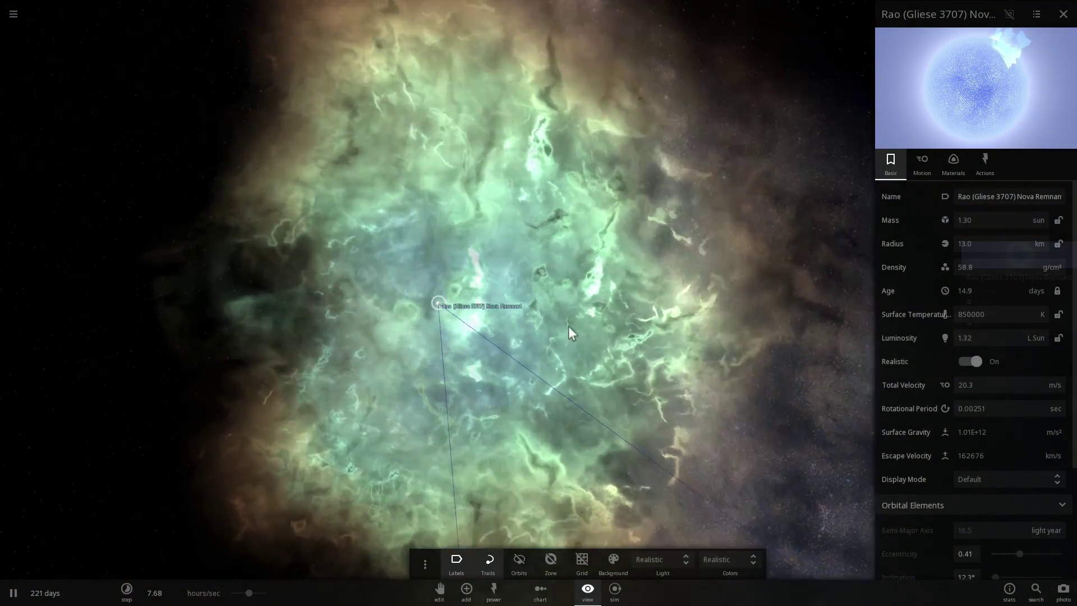
{"action": "scroll", "coordinate": [529, 318], "scroll_direction": "down", "scroll_amount": 5}
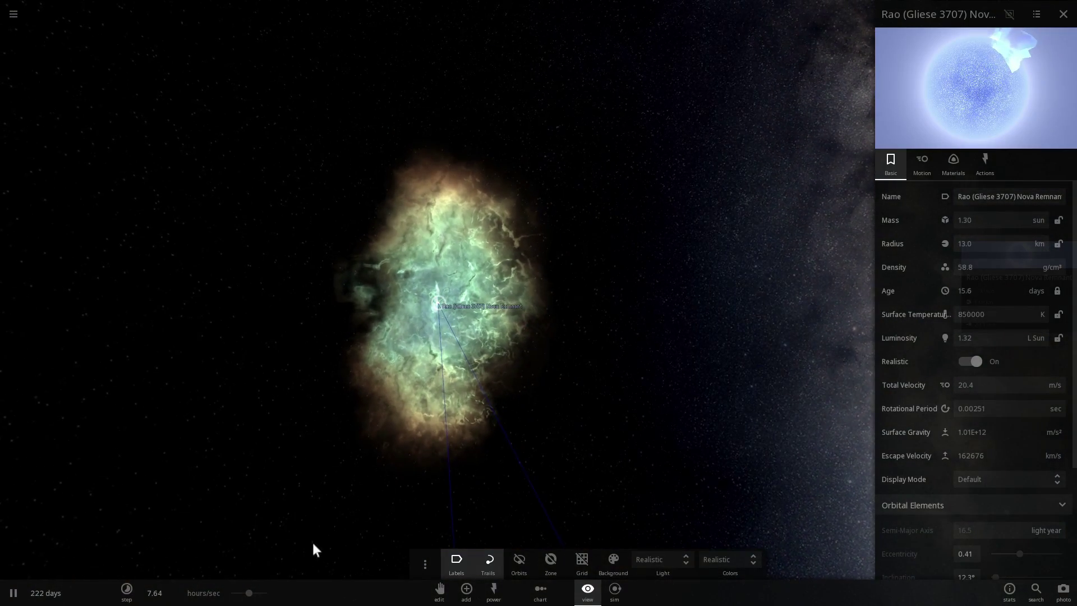
Step: Raise the simulation speed to about 2.5 months per second and view the nova cloud among the neighbouring stars
{"action": "left_click_drag", "start_coordinate": [266, 594], "coordinate": [268, 593]}
{"action": "scroll", "coordinate": [577, 411], "scroll_direction": "down", "scroll_amount": 4}
{"action": "left_click_drag", "start_coordinate": [577, 411], "coordinate": [281, 556]}
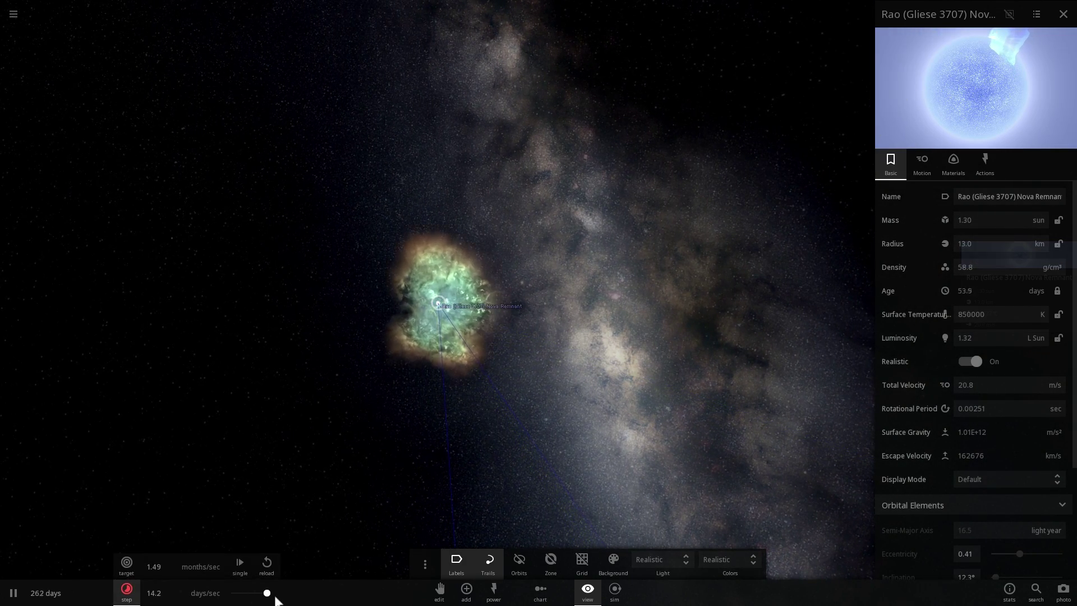
{"action": "left_click_drag", "start_coordinate": [527, 387], "coordinate": [644, 211]}
{"action": "left_click_drag", "start_coordinate": [783, 253], "coordinate": [712, 231]}
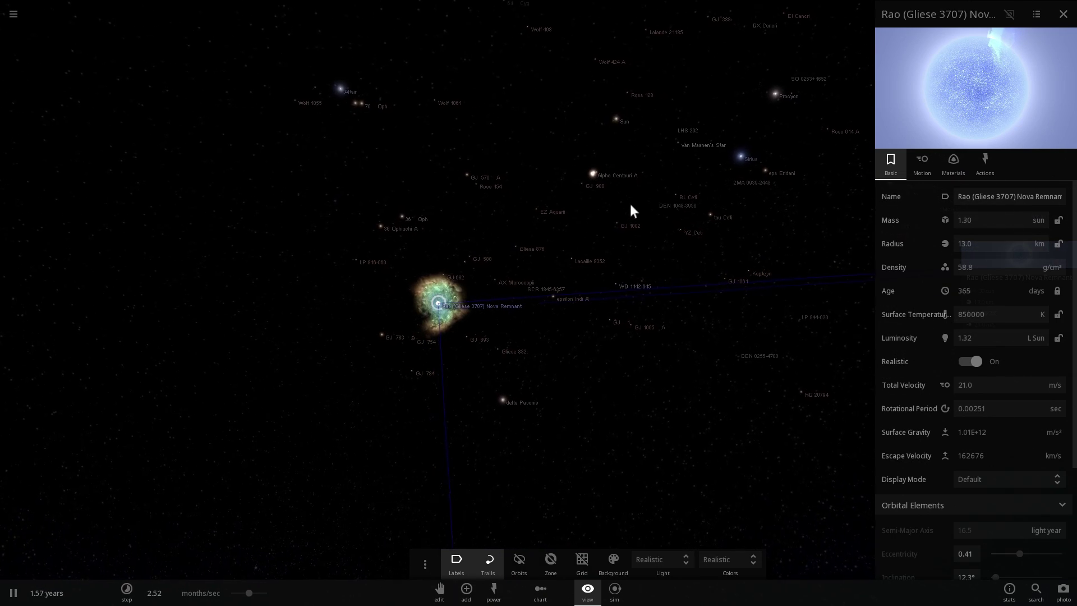
Step: Add Earth in orbit around the Sun at about 148.4 million km and pause the simulation
{"action": "double_click", "coordinate": [611, 120]}
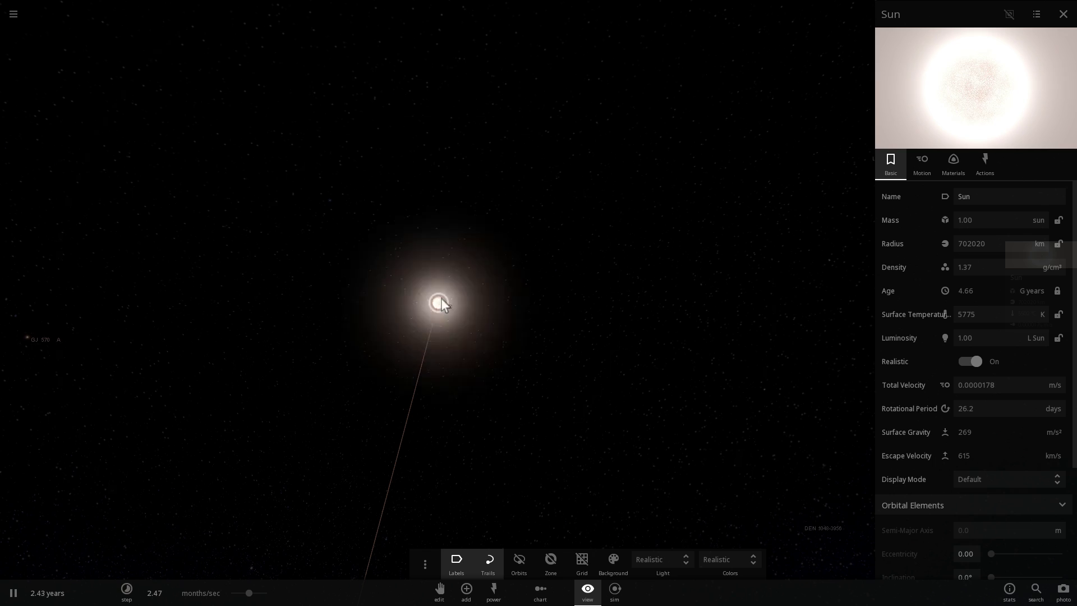
{"action": "left_click", "coordinate": [467, 600]}
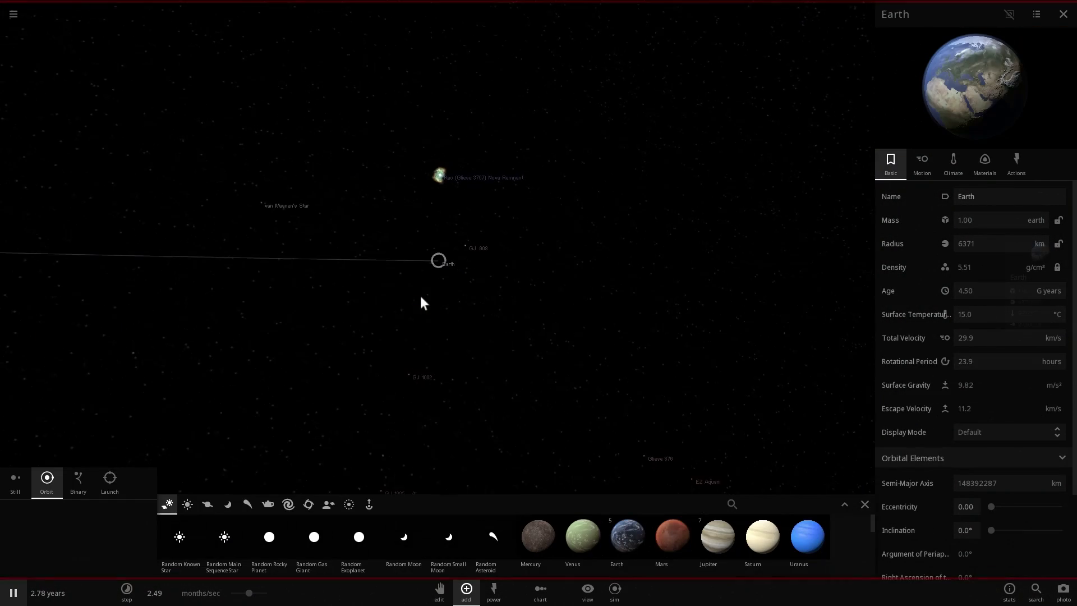
{"action": "key", "text": "space"}
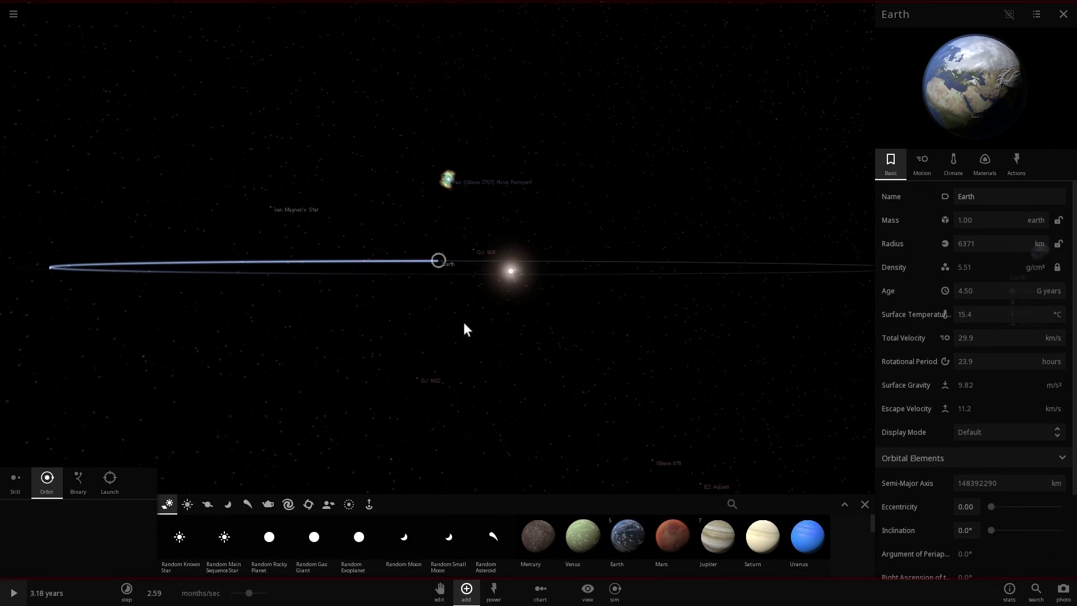
Step: Run the simulation at about 2.1 years per second with the view focused on the Sun, and turn off the trails
{"action": "double_click", "coordinate": [510, 270]}
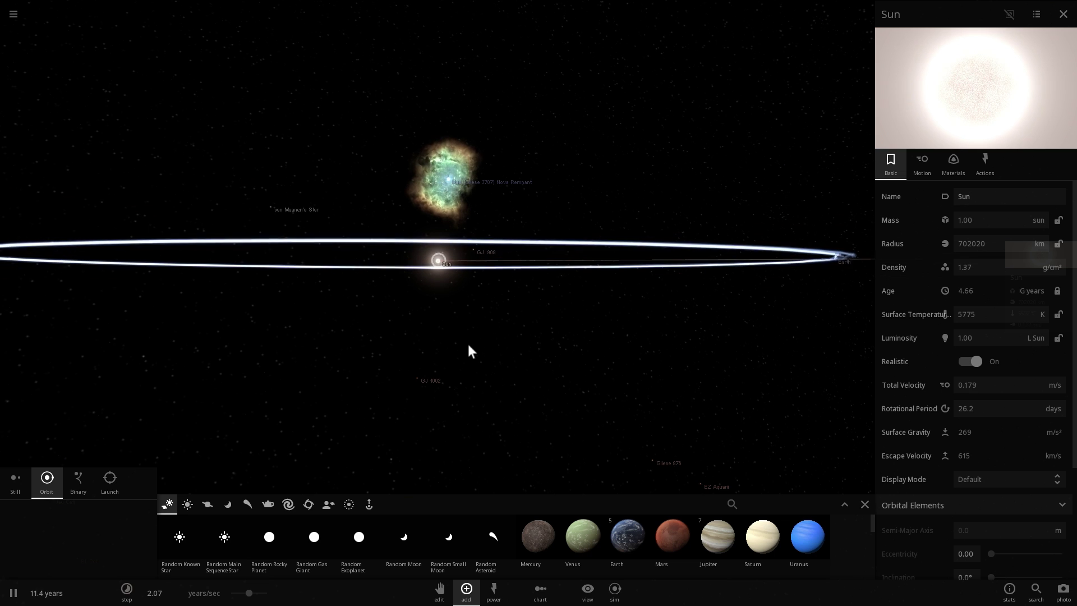
{"action": "left_click_drag", "start_coordinate": [469, 346], "coordinate": [468, 201]}
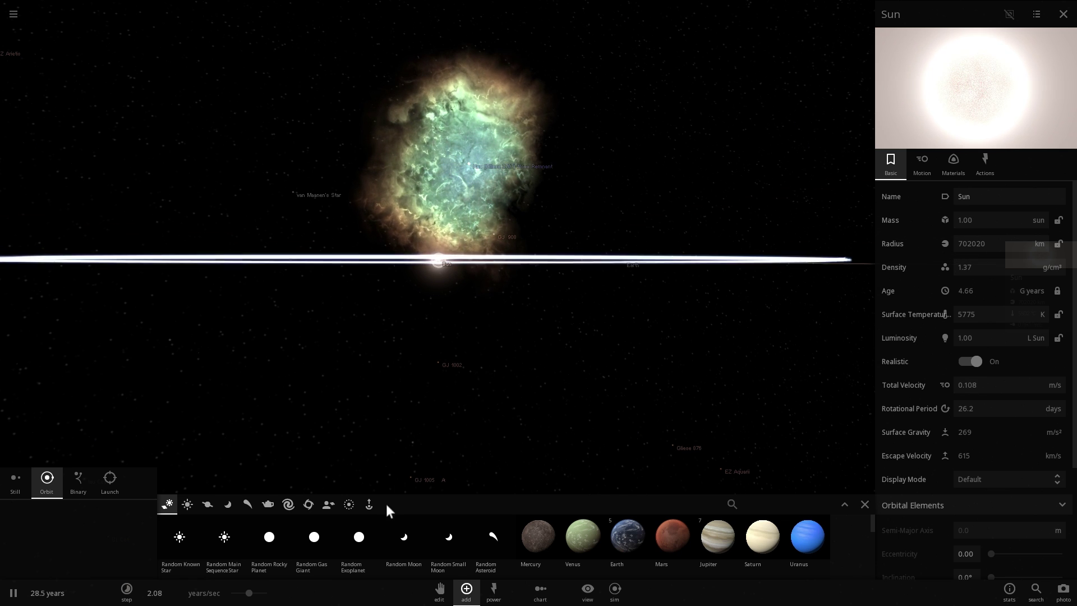
{"action": "left_click", "coordinate": [587, 590]}
{"action": "left_click", "coordinate": [489, 560]}
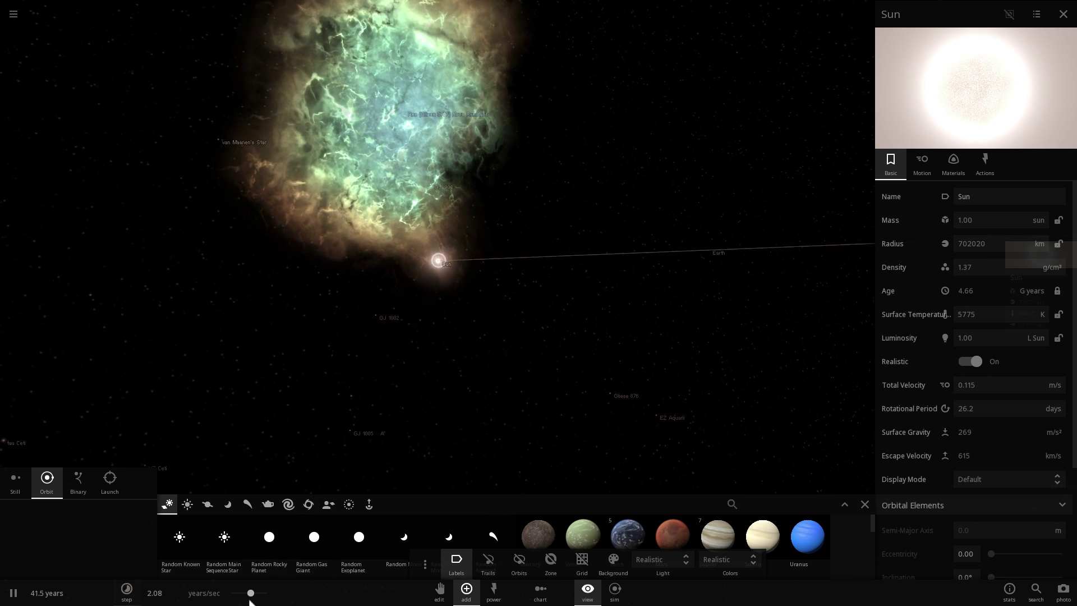
Step: Raise the simulation speed to about 33 years per second and observe the nova cloud around the Sun
{"action": "left_click_drag", "start_coordinate": [251, 601], "coordinate": [266, 605]}
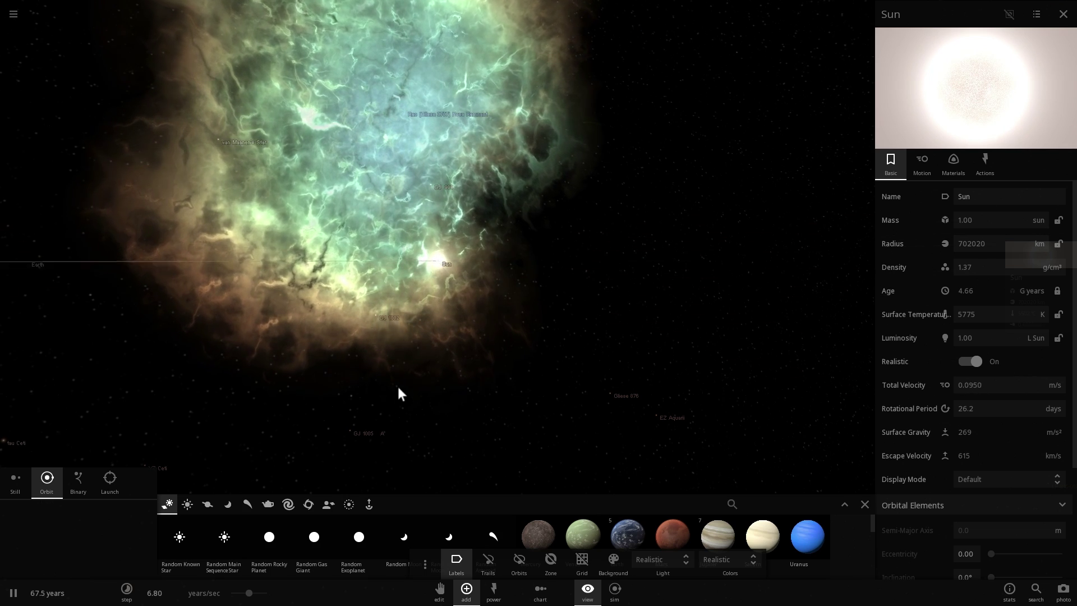
{"action": "left_click_drag", "start_coordinate": [407, 383], "coordinate": [437, 409]}
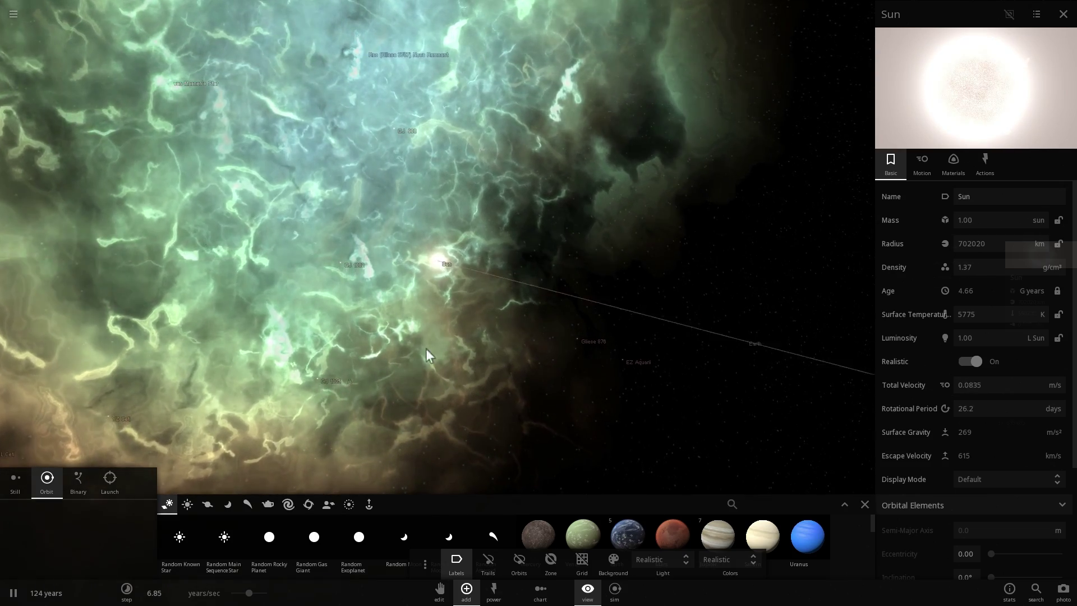
{"action": "left_click_drag", "start_coordinate": [250, 593], "coordinate": [271, 600]}
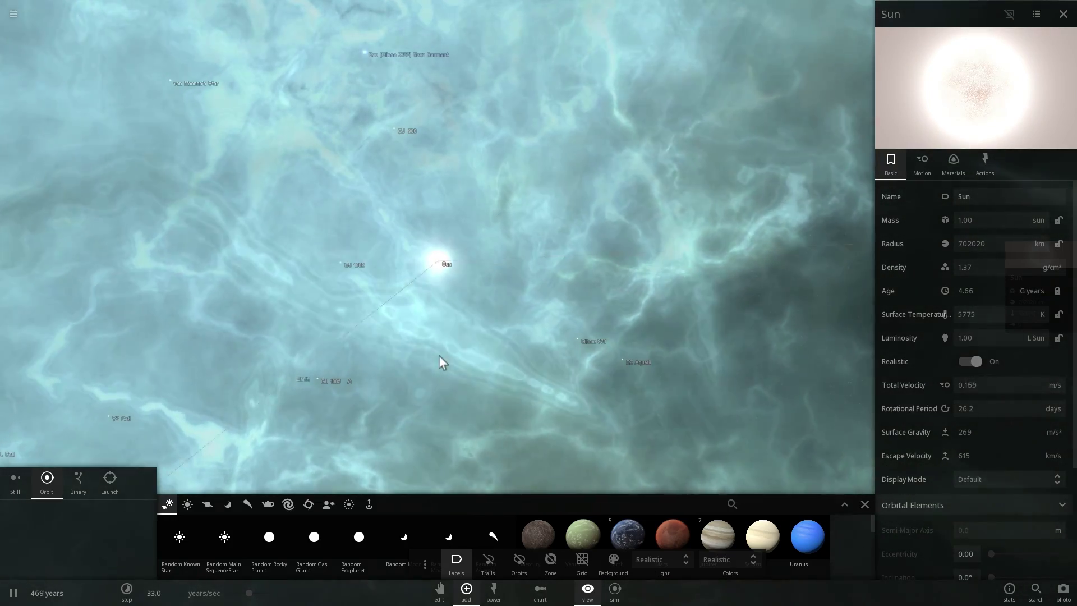
{"action": "left_click_drag", "start_coordinate": [458, 359], "coordinate": [560, 384]}
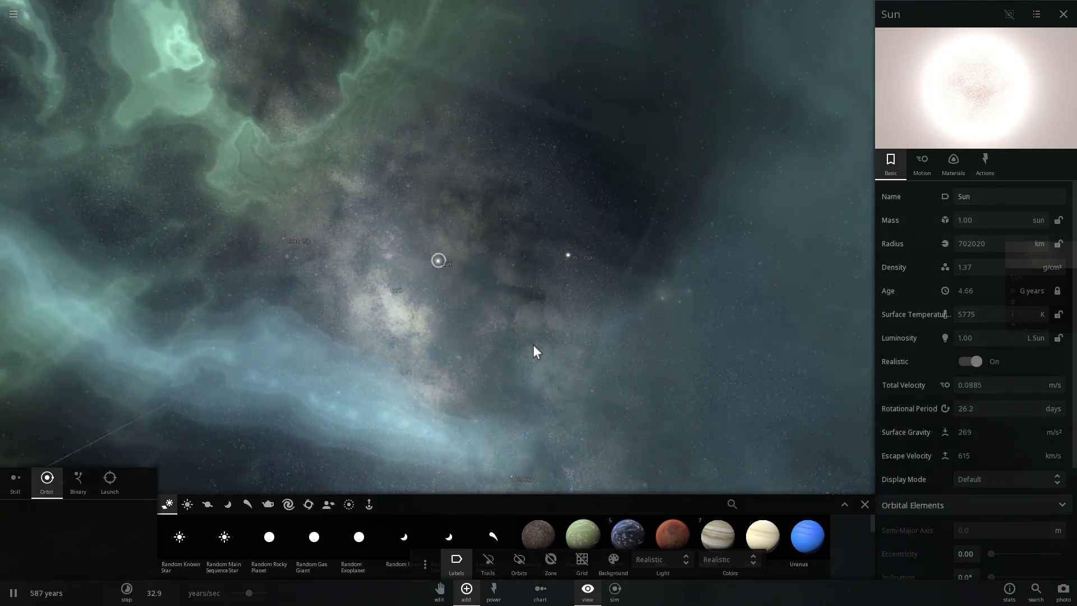
{"action": "left_click", "coordinate": [533, 345]}
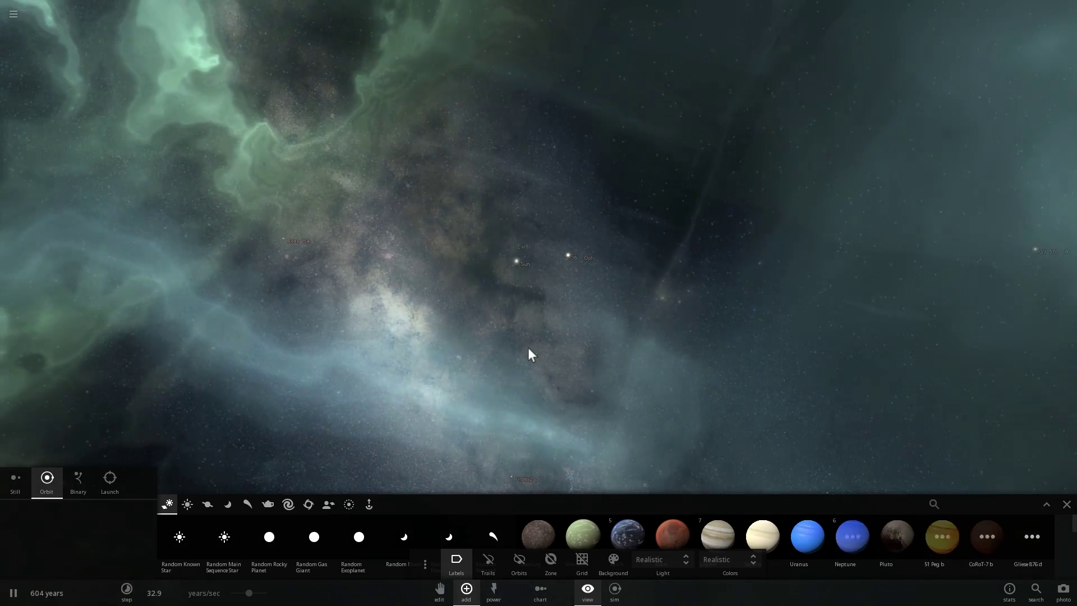
{"action": "left_click_drag", "start_coordinate": [527, 348], "coordinate": [614, 325]}
{"action": "left_click", "coordinate": [538, 260]}
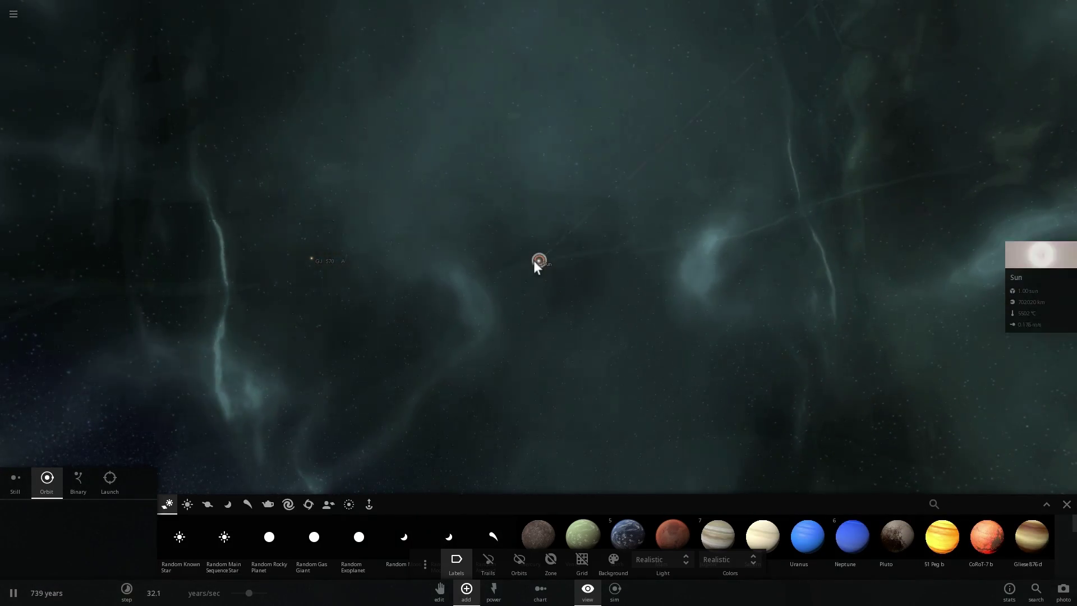
Step: Slow the simulation to about 8.5 months per second and view the whole nova cloud around the nearby stars
{"action": "left_click_drag", "start_coordinate": [249, 593], "coordinate": [235, 593]}
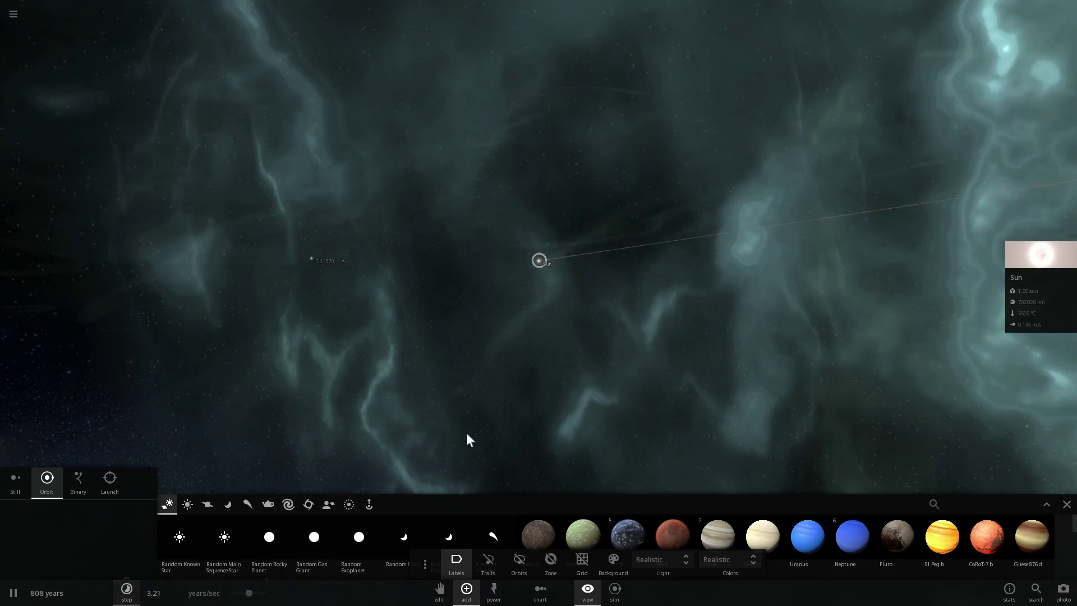
{"action": "left_click_drag", "start_coordinate": [466, 435], "coordinate": [562, 334]}
{"action": "scroll", "coordinate": [561, 340], "scroll_direction": "down", "scroll_amount": 5}
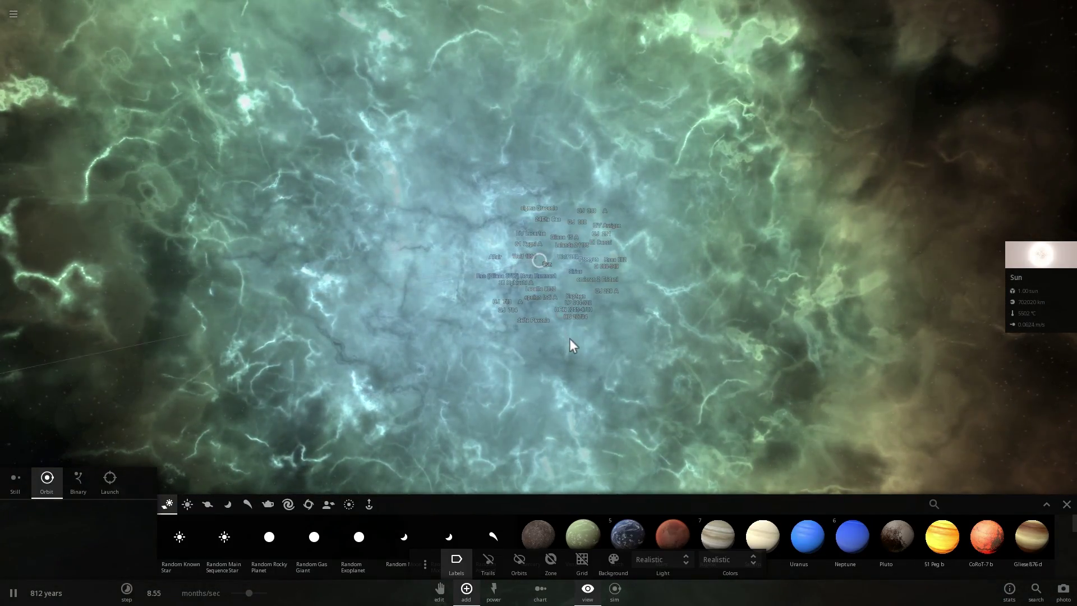
{"action": "left_click_drag", "start_coordinate": [569, 343], "coordinate": [345, 352]}
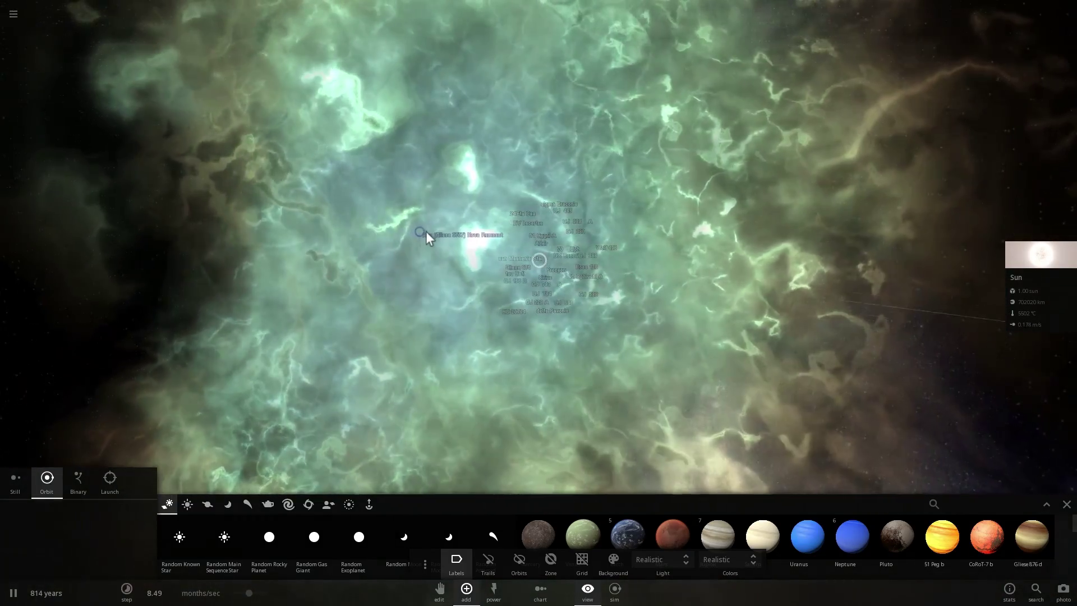
Step: Focus on Rao's nova remnant and view the positions of the surrounding stars and planets from it
{"action": "left_click", "coordinate": [426, 231]}
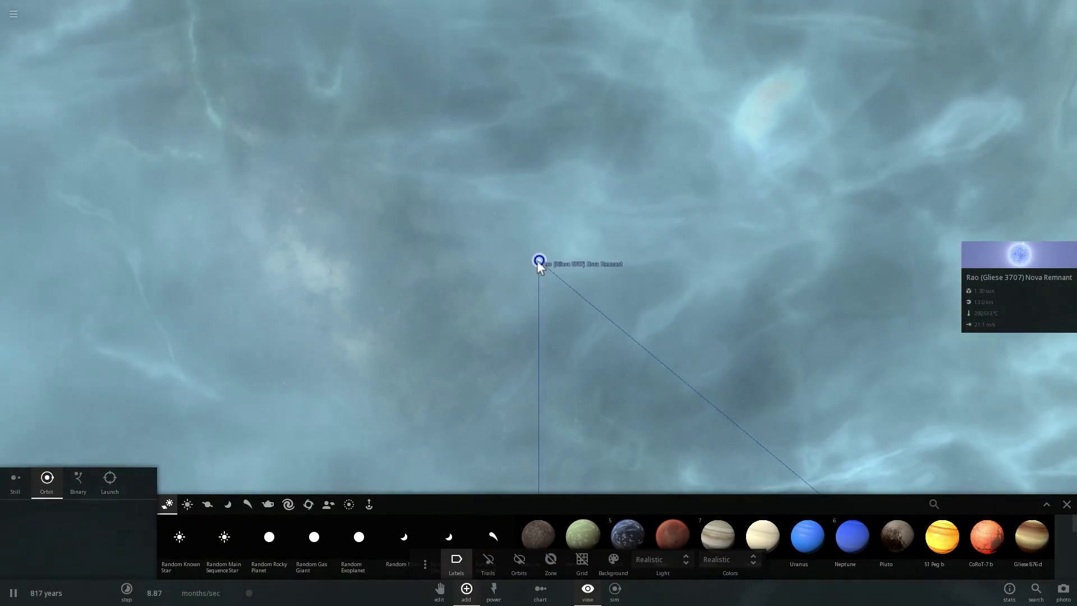
{"action": "scroll", "coordinate": [534, 266], "scroll_direction": "down", "scroll_amount": 5}
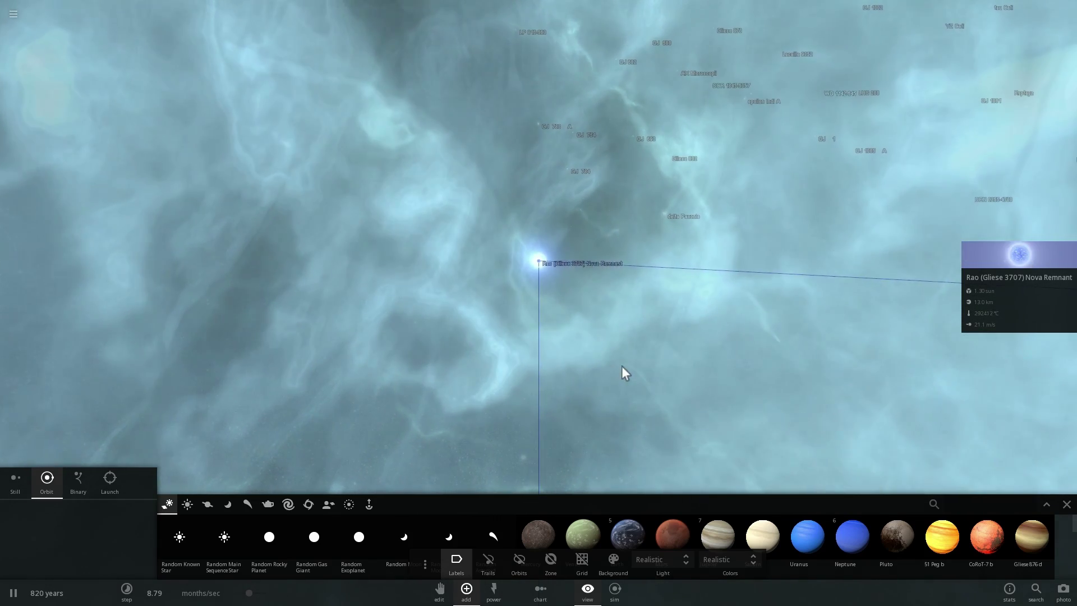
{"action": "left_click_drag", "start_coordinate": [622, 366], "coordinate": [666, 327]}
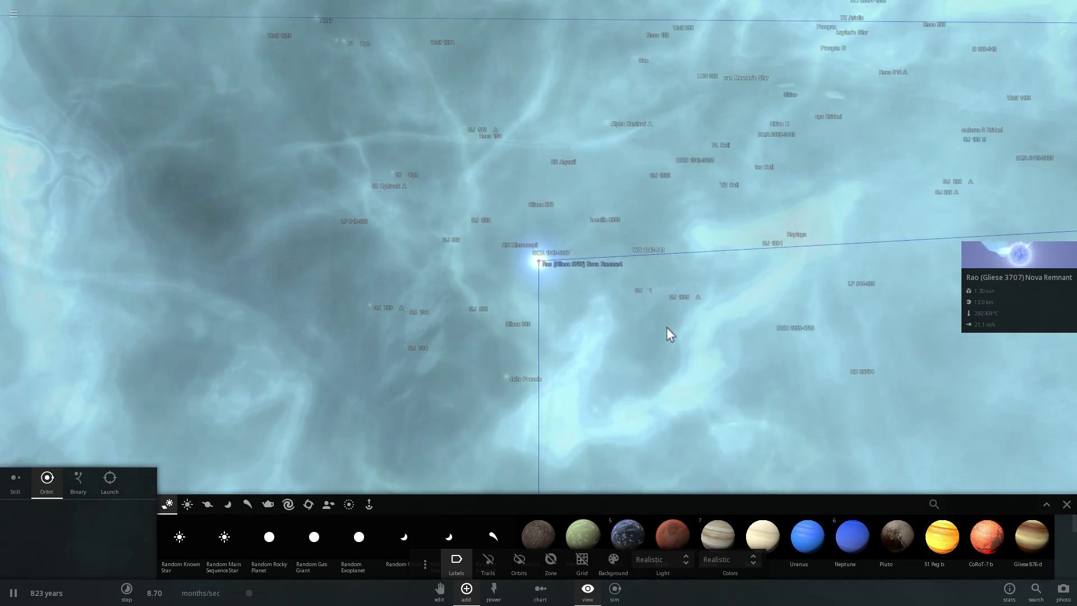
{"action": "left_click_drag", "start_coordinate": [665, 348], "coordinate": [729, 326]}
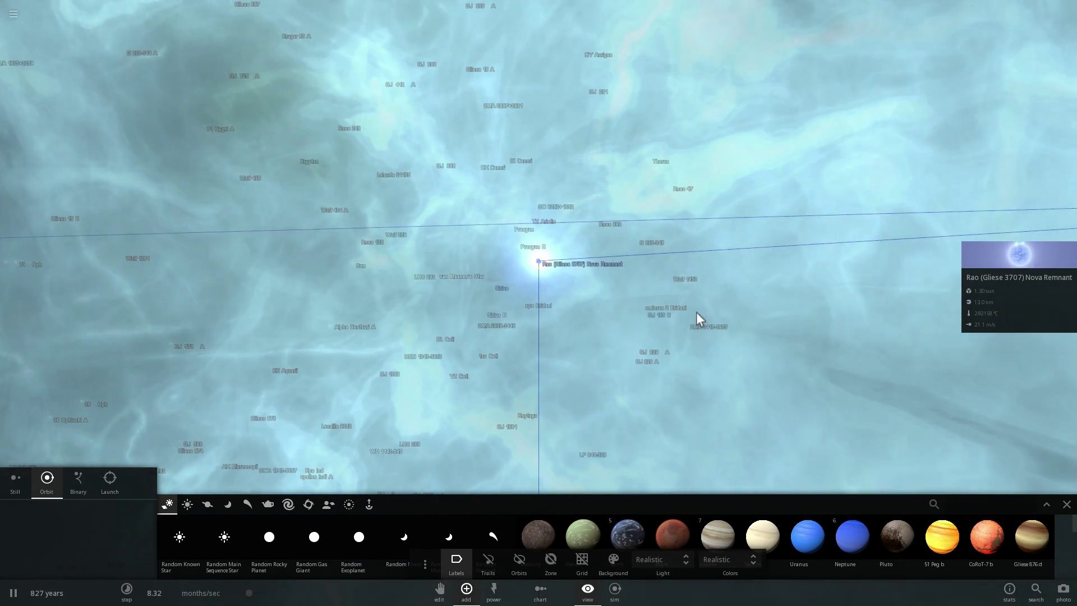
Step: Close the object library and view Rao's remnant up close and the entire nova cloud from afar
{"action": "left_click", "coordinate": [1067, 503]}
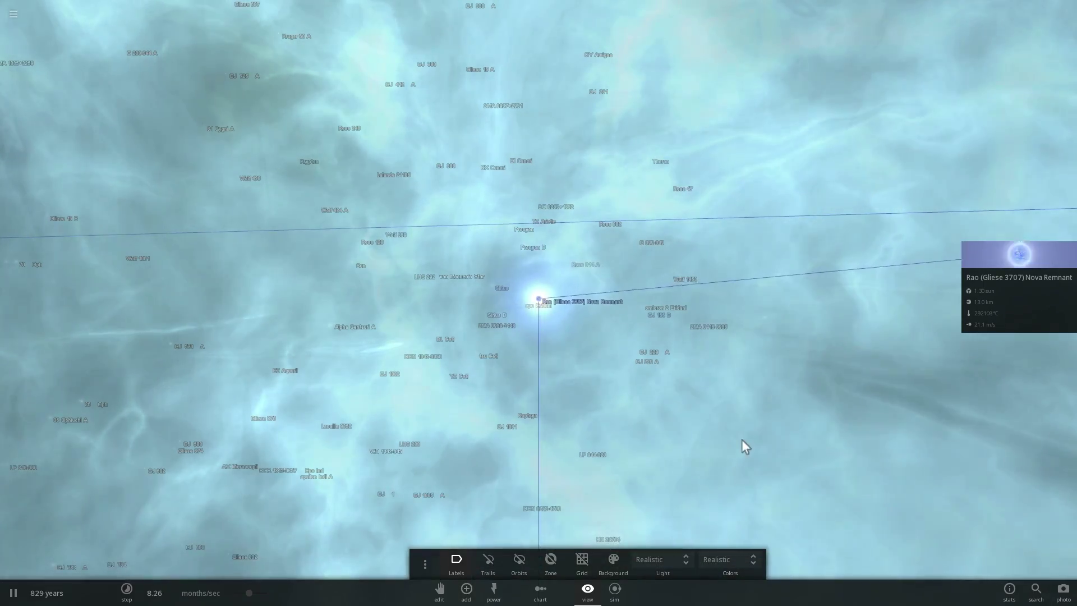
{"action": "scroll", "coordinate": [618, 440], "scroll_direction": "up", "scroll_amount": 10}
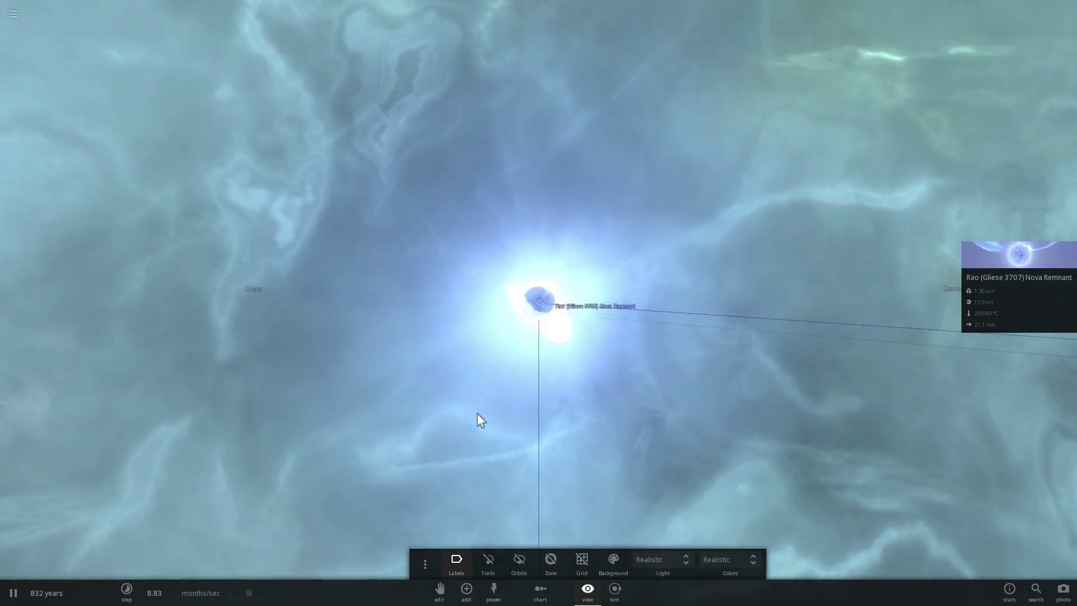
{"action": "scroll", "coordinate": [477, 413], "scroll_direction": "down", "scroll_amount": 5}
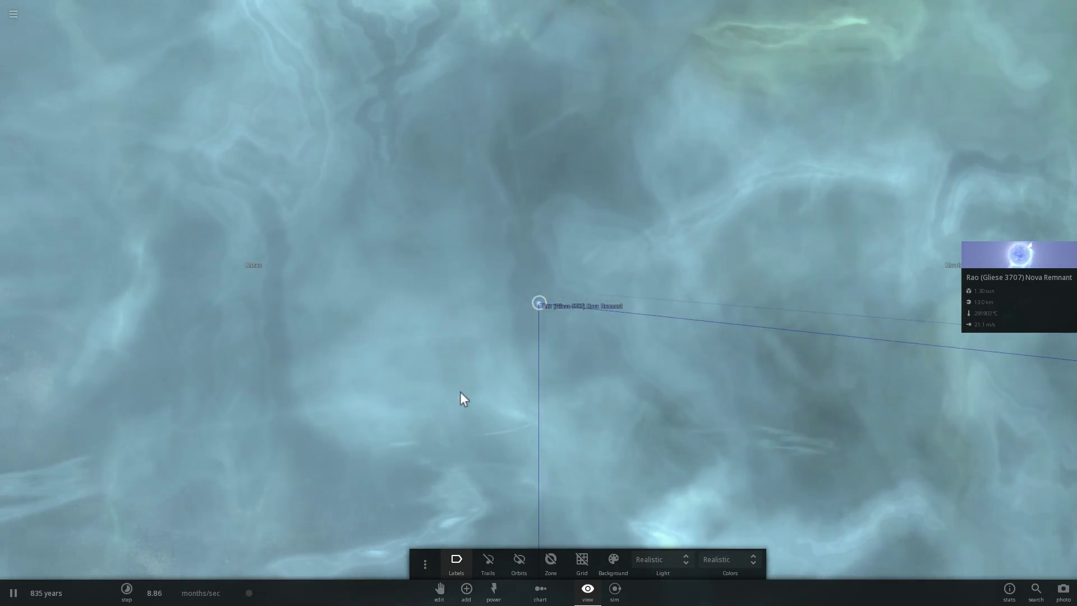
{"action": "scroll", "coordinate": [468, 385], "scroll_direction": "down", "scroll_amount": 7}
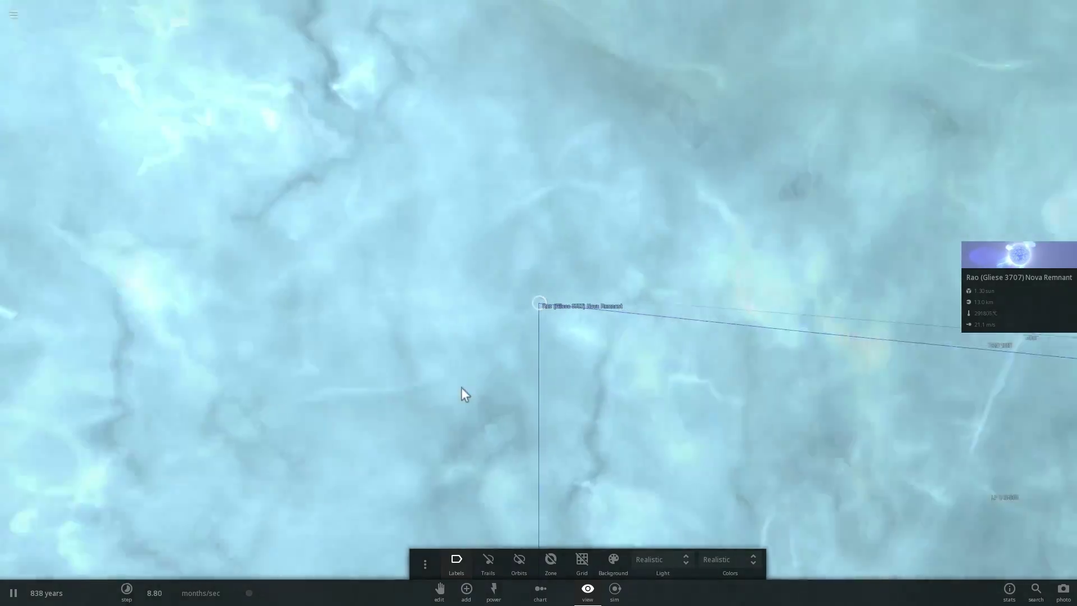
{"action": "scroll", "coordinate": [461, 386], "scroll_direction": "down", "scroll_amount": 3}
{"action": "scroll", "coordinate": [503, 405], "scroll_direction": "down", "scroll_amount": 5}
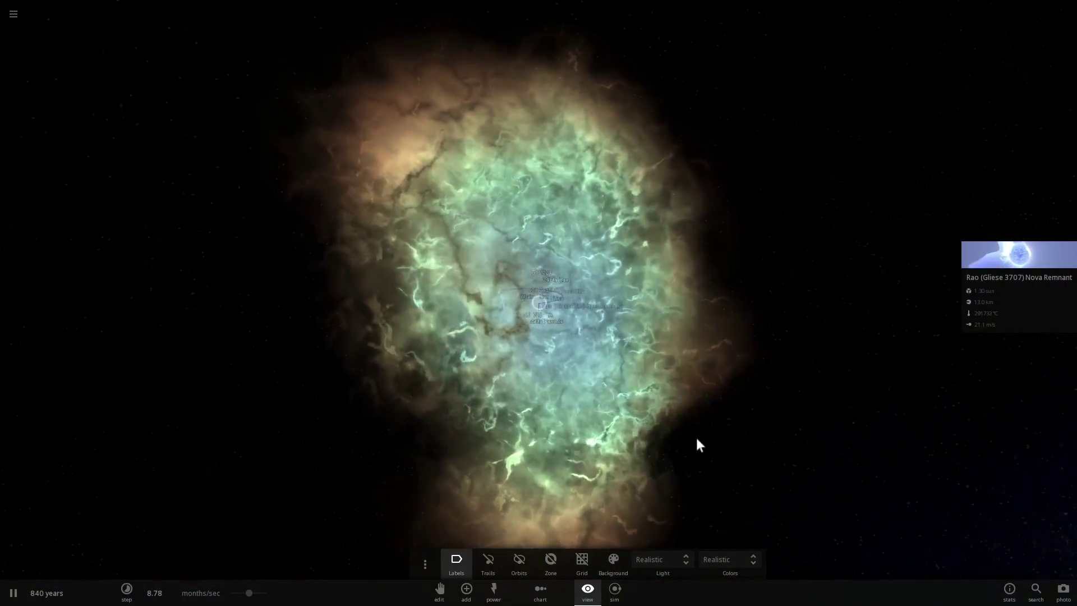
{"action": "left_click_drag", "start_coordinate": [697, 439], "coordinate": [819, 458]}
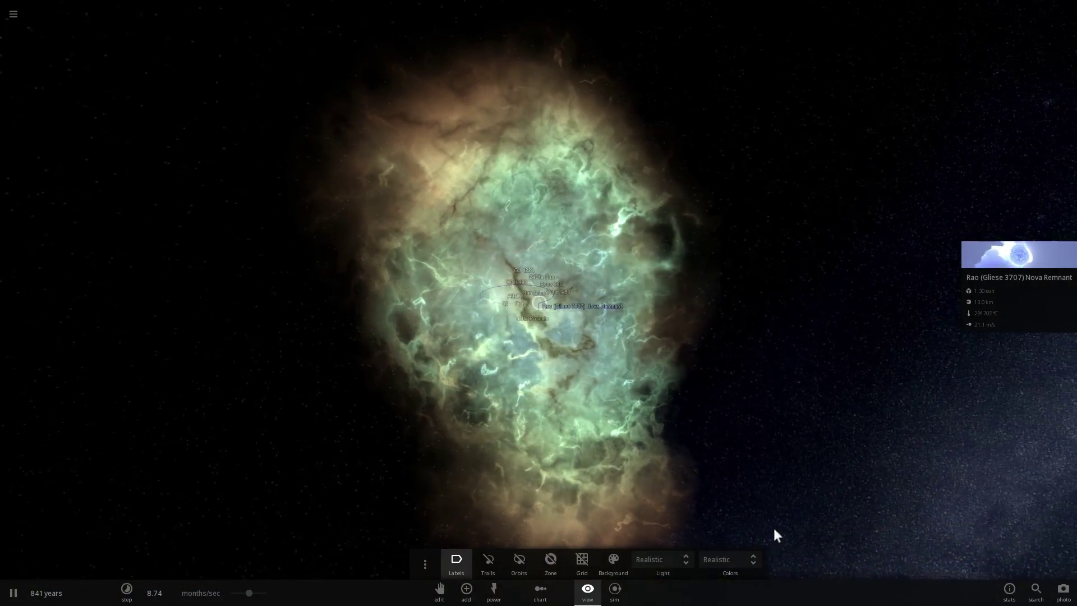